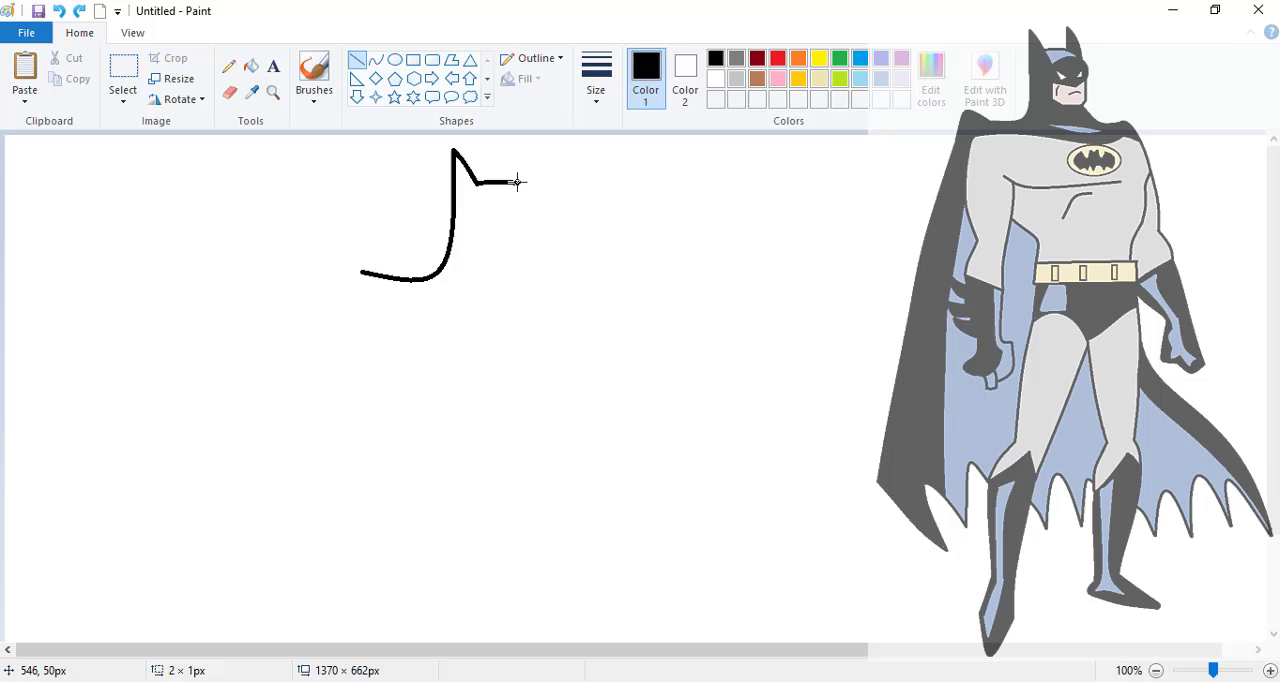
- Draw the cowl's forehead band beside the tall ear with curved lines, adding the inner edge of the second ear
mouse_move(517, 183)
mouse_down()
mouse_move(516, 152)
mouse_move(490, 209)
mouse_up()
click(375, 60)
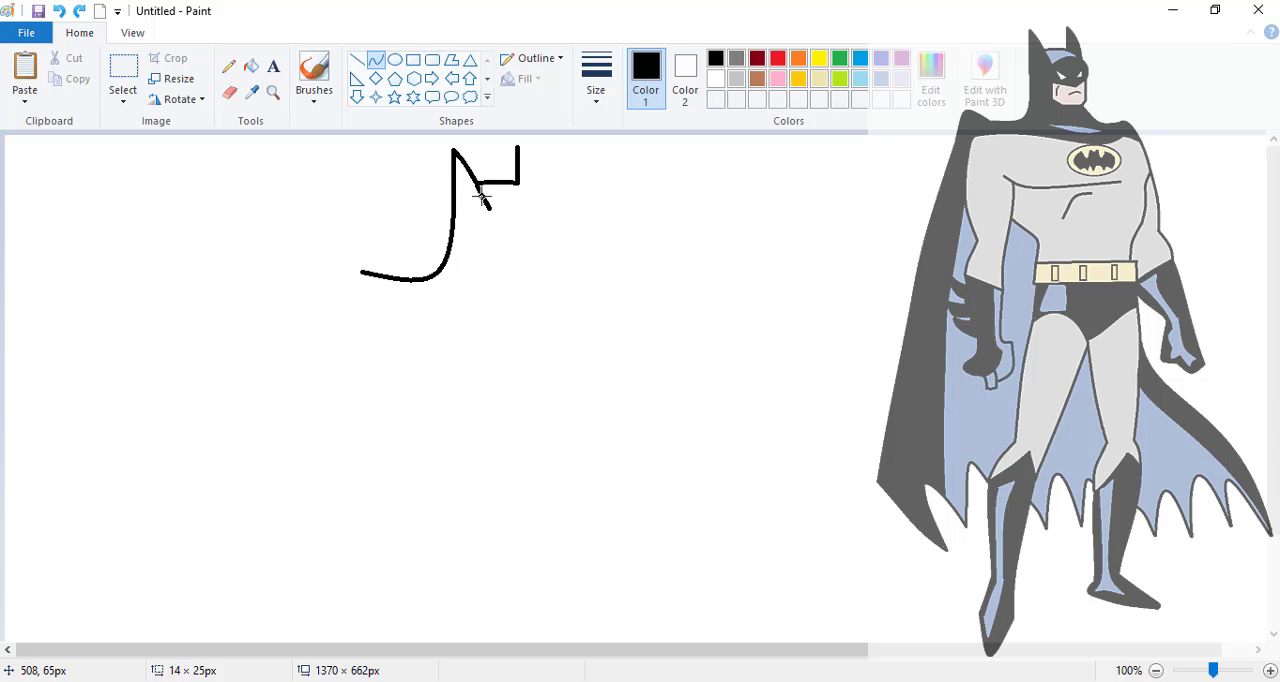
click(484, 196)
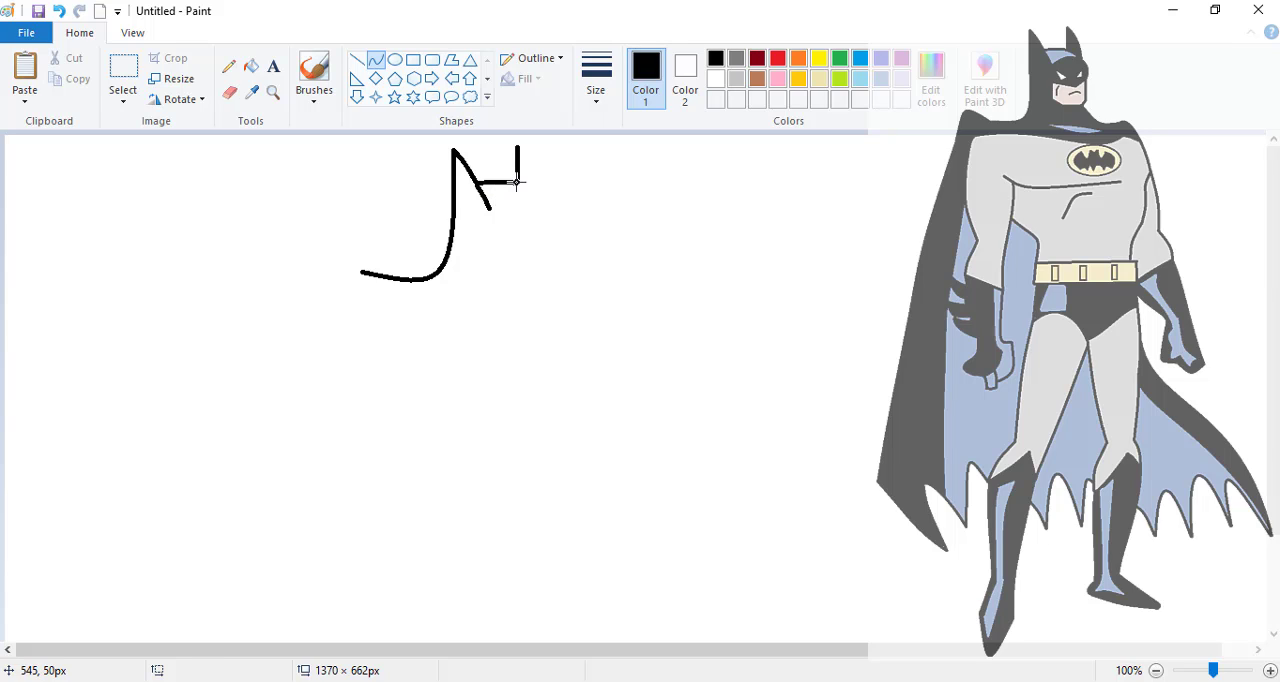
drag(517, 181, 539, 196)
- Outline the face down to the squared jaw and up to the brow, and close the second ear with a curve
drag(489, 209, 488, 262)
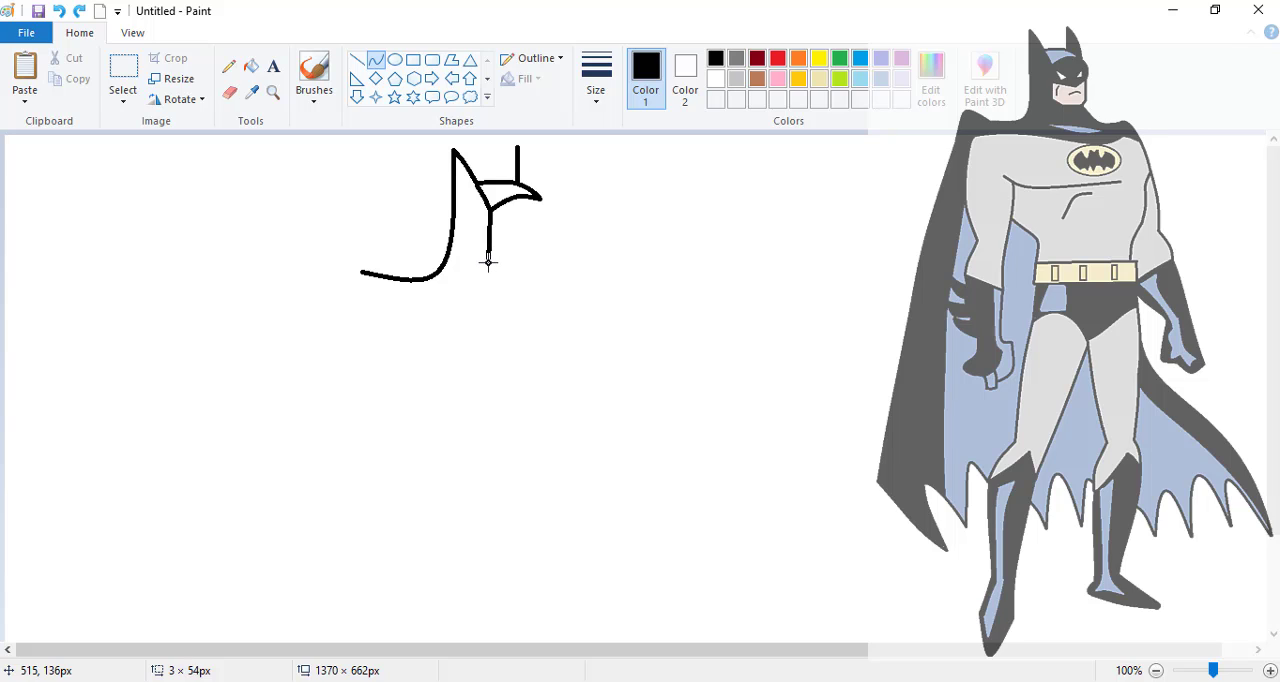
drag(490, 268, 549, 279)
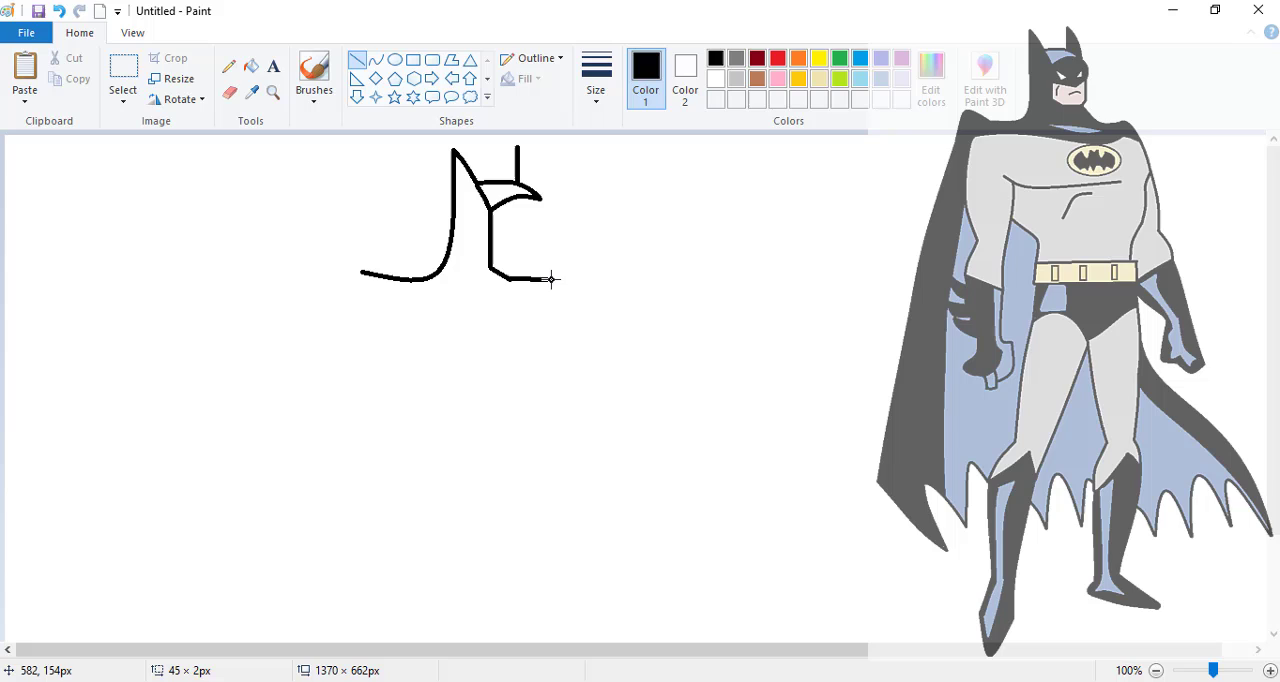
click(375, 60)
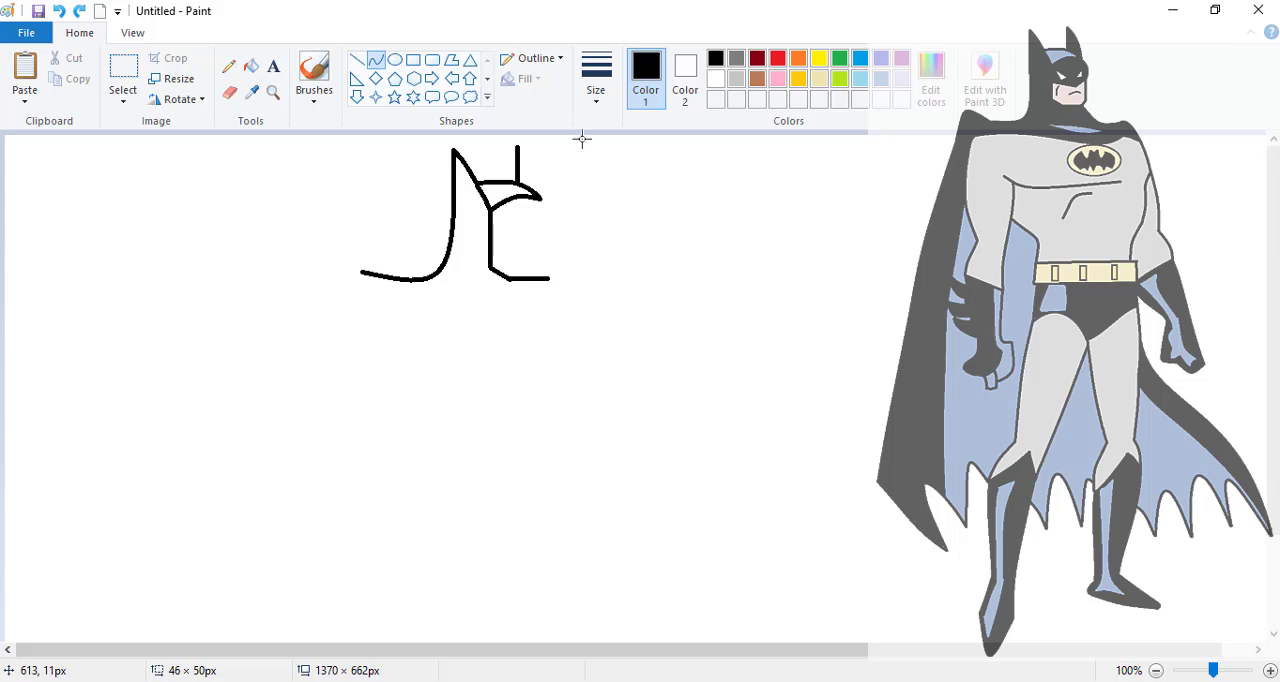
drag(540, 198, 546, 284)
click(600, 227)
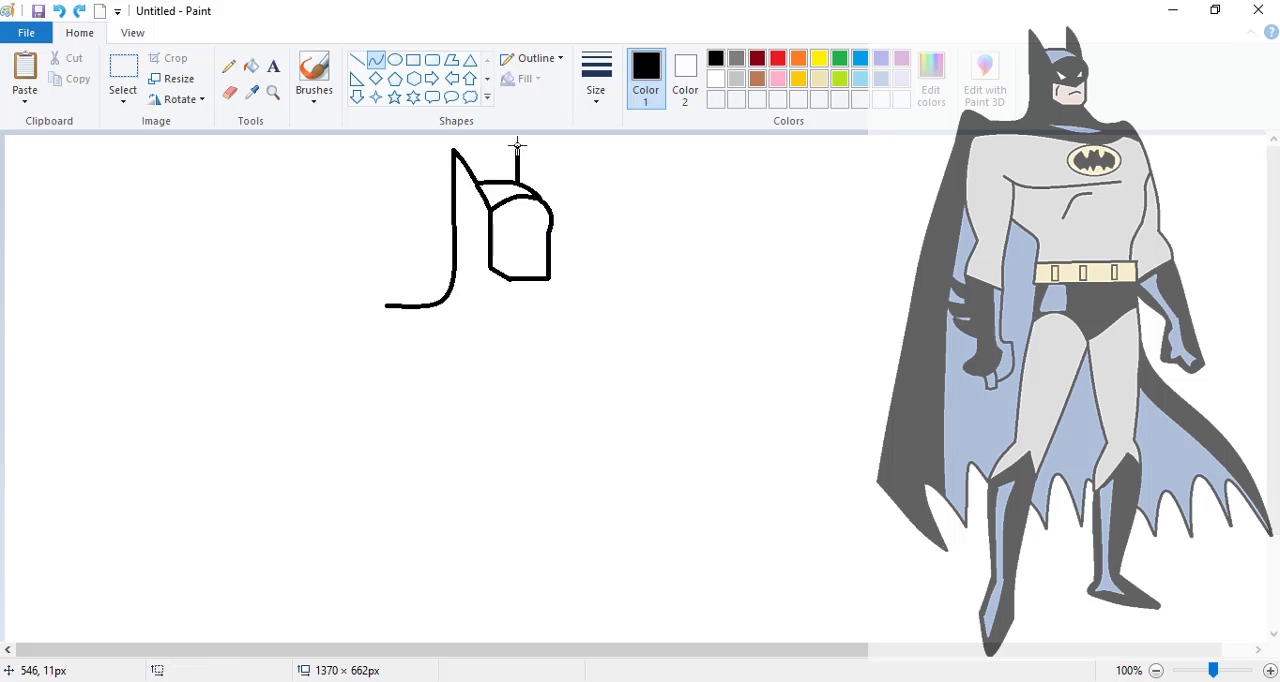
mouse_move(517, 146)
mouse_down()
mouse_move(548, 182)
mouse_move(542, 203)
mouse_move(531, 159)
mouse_move(546, 180)
mouse_up()
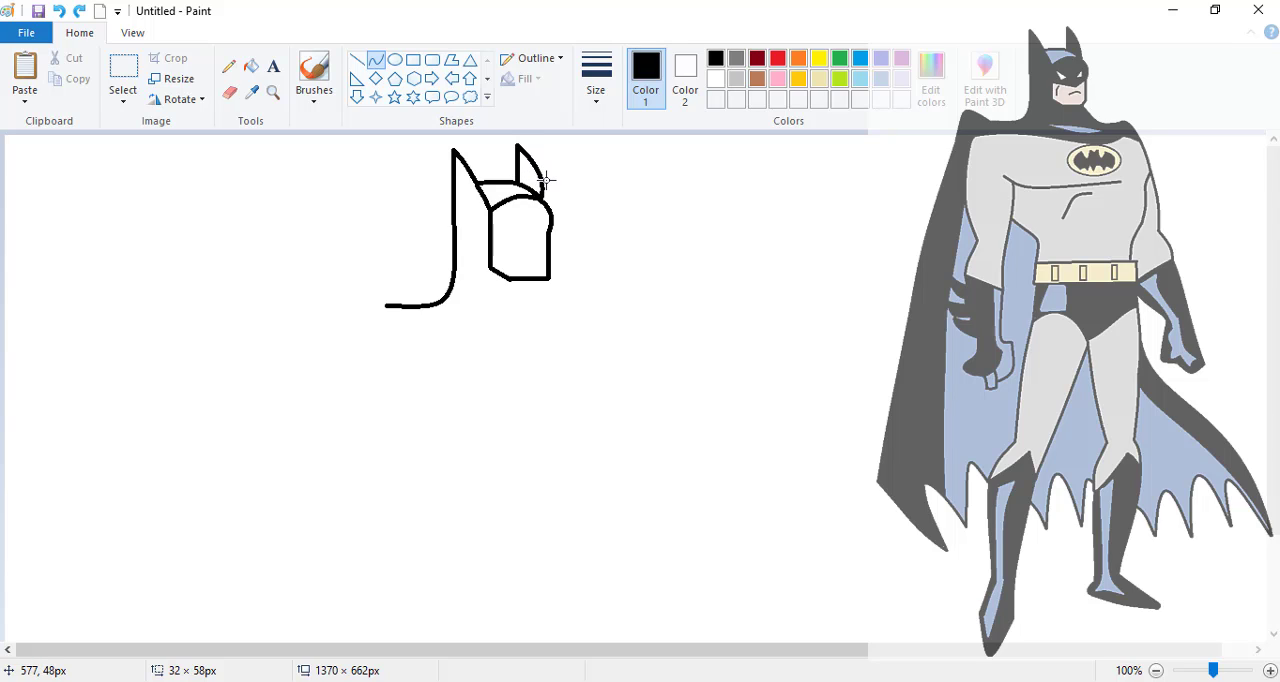
- Draw the mask's pointed lower edge across the face with straight lines and add the narrow angular eyes
click(357, 59)
drag(549, 231, 531, 245)
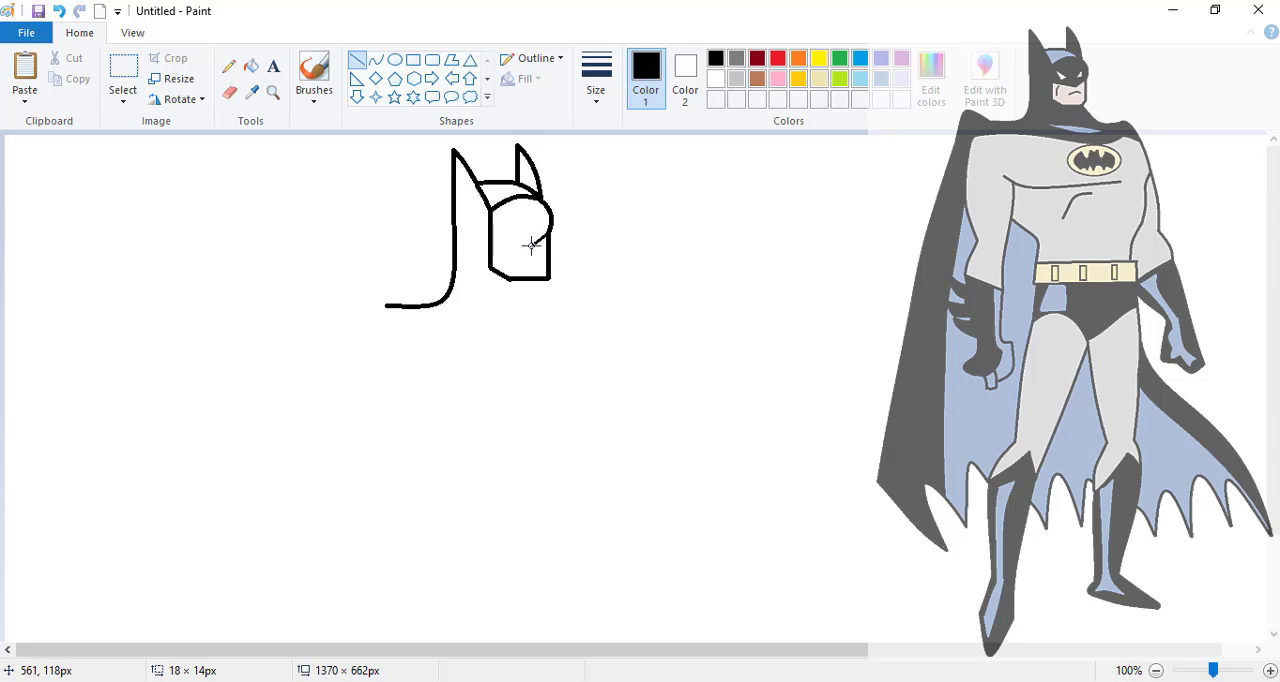
click(595, 253)
mouse_move(531, 245)
mouse_down()
mouse_move(491, 238)
mouse_move(531, 229)
mouse_up()
click(541, 217)
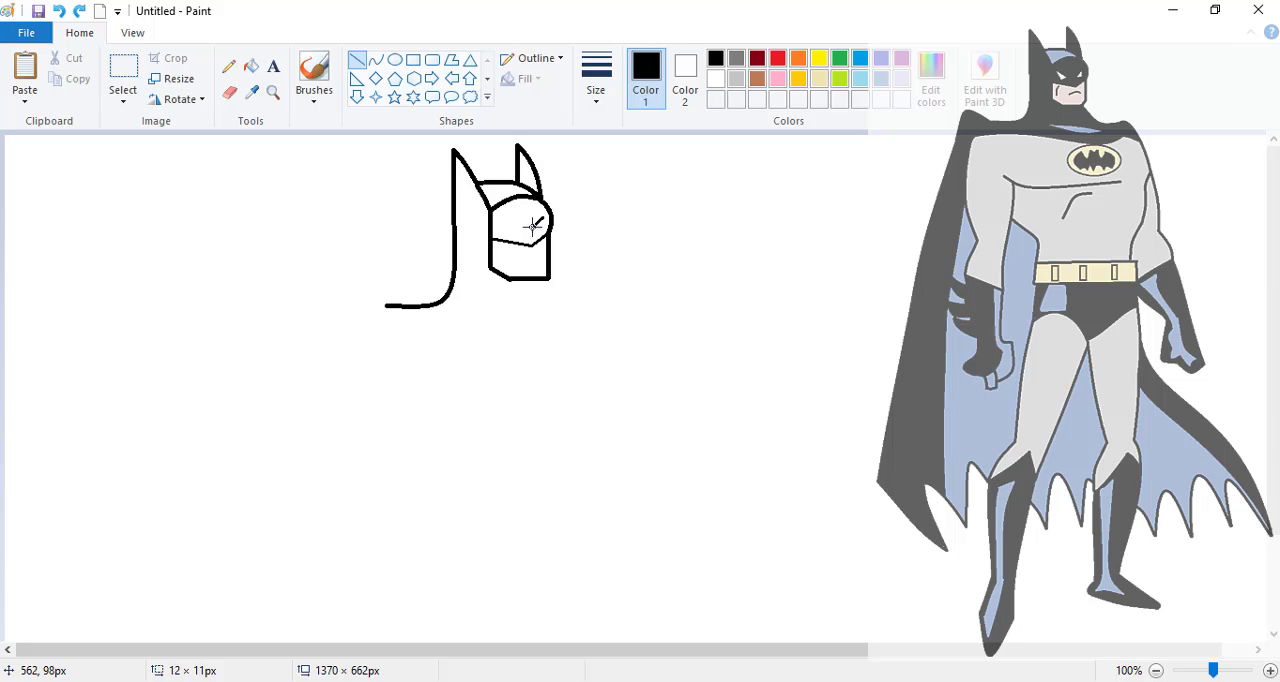
drag(531, 227, 531, 228)
click(602, 226)
drag(536, 227, 507, 236)
click(595, 242)
- Complete the eyes and mouth, and draw the neck line running into a rounded shoulder on the figure's right-hand side
mouse_move(495, 216)
mouse_down()
mouse_move(541, 259)
mouse_move(498, 255)
mouse_move(543, 277)
mouse_move(600, 354)
mouse_move(595, 305)
mouse_move(610, 304)
mouse_move(564, 300)
mouse_move(651, 350)
mouse_move(658, 390)
mouse_up()
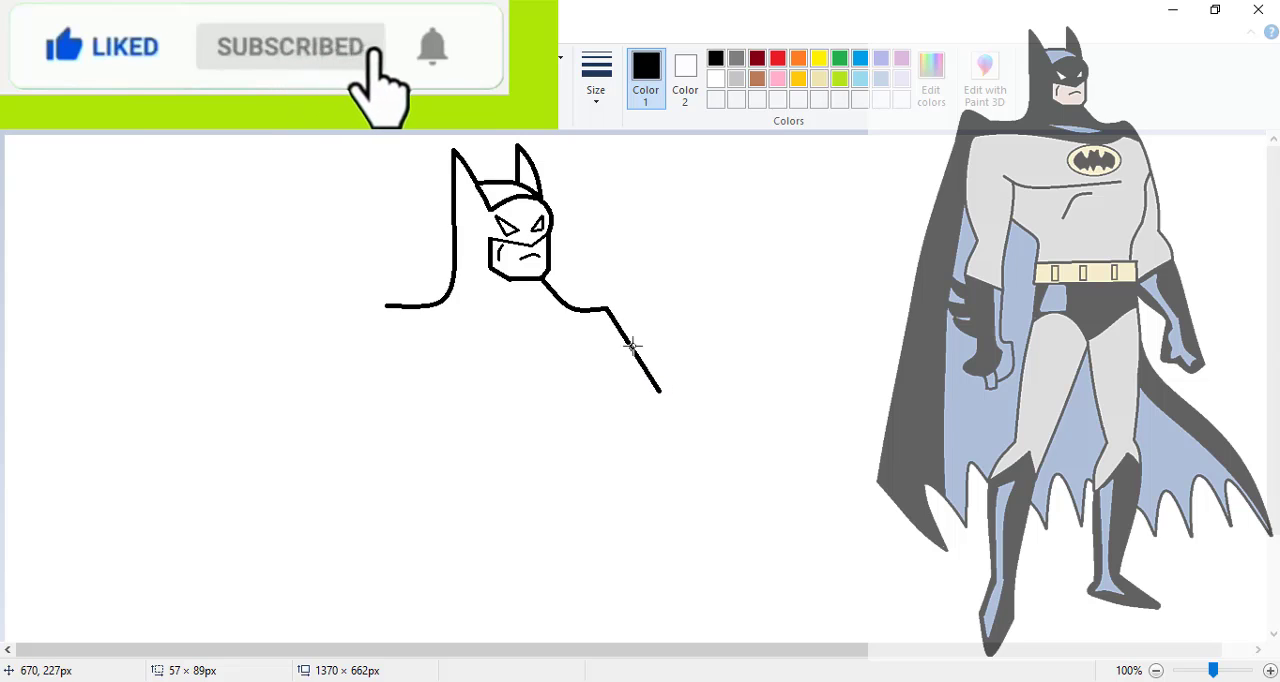
drag(629, 347, 614, 289)
mouse_move(631, 342)
mouse_down()
mouse_move(638, 324)
mouse_move(648, 330)
mouse_up()
- Continue the outline from the rounded shoulder down the side of the torso to the waist with curves
mouse_move(660, 390)
mouse_down()
mouse_move(647, 420)
mouse_move(647, 405)
mouse_up()
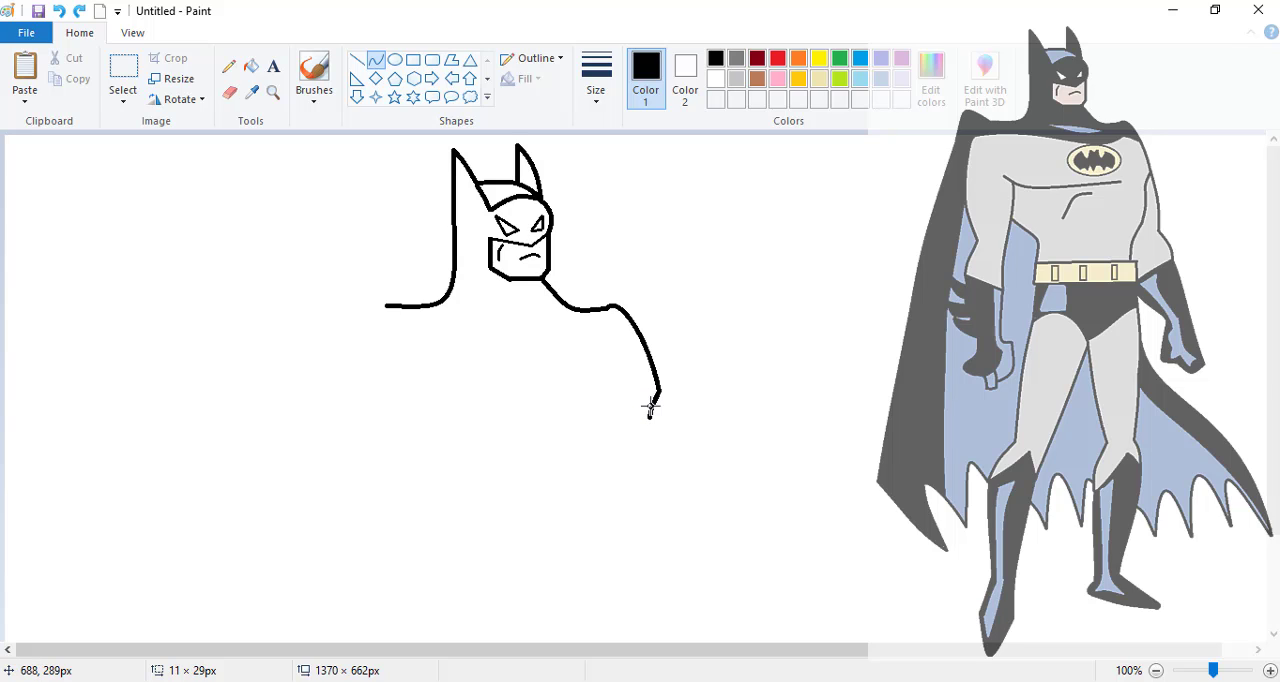
click(650, 406)
drag(650, 416, 651, 448)
click(711, 462)
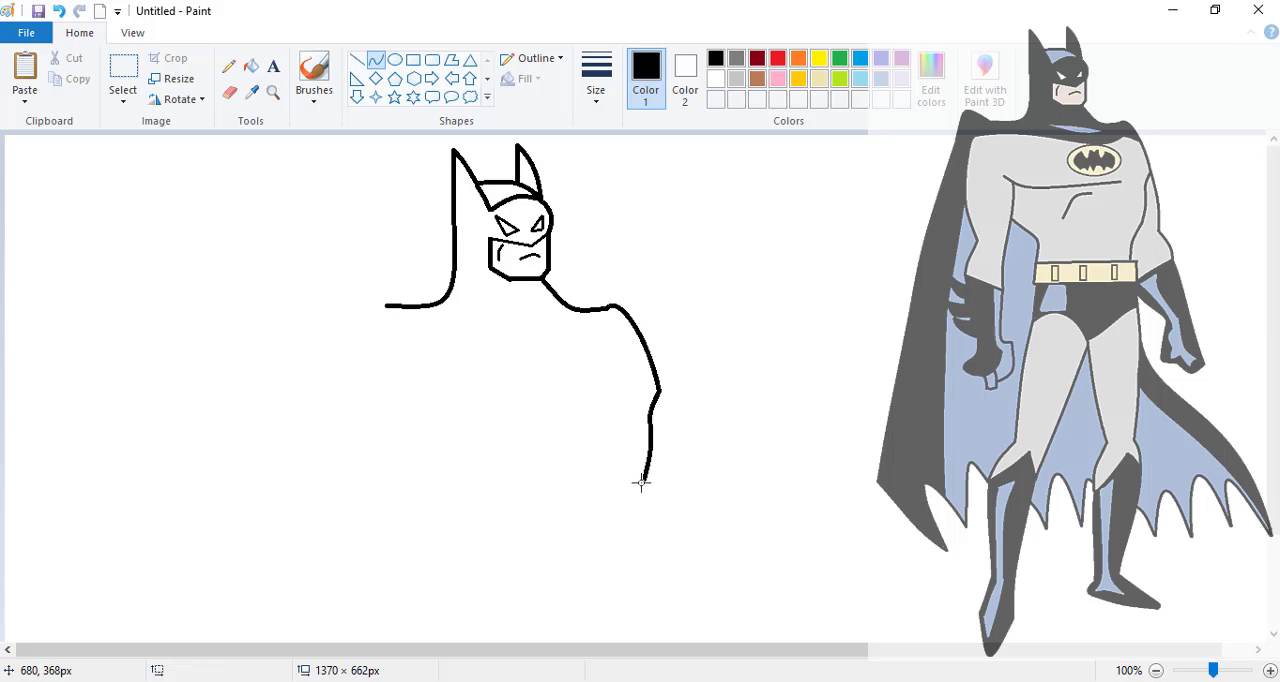
mouse_move(643, 477)
mouse_down()
mouse_move(606, 527)
mouse_move(627, 534)
mouse_up()
- Draw a wavy collar line across the chest from shoulder to shoulder, about 270 px wide
mouse_move(613, 329)
mouse_down()
mouse_move(437, 340)
mouse_move(358, 328)
mouse_up()
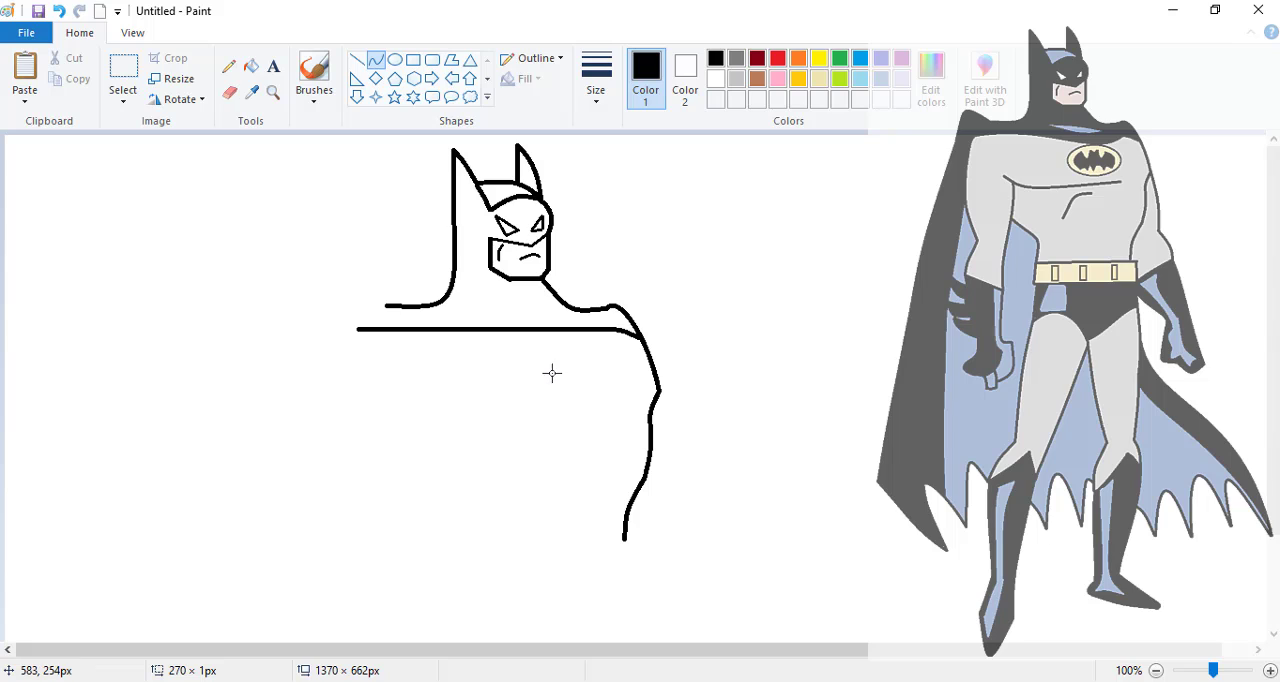
drag(556, 335, 566, 369)
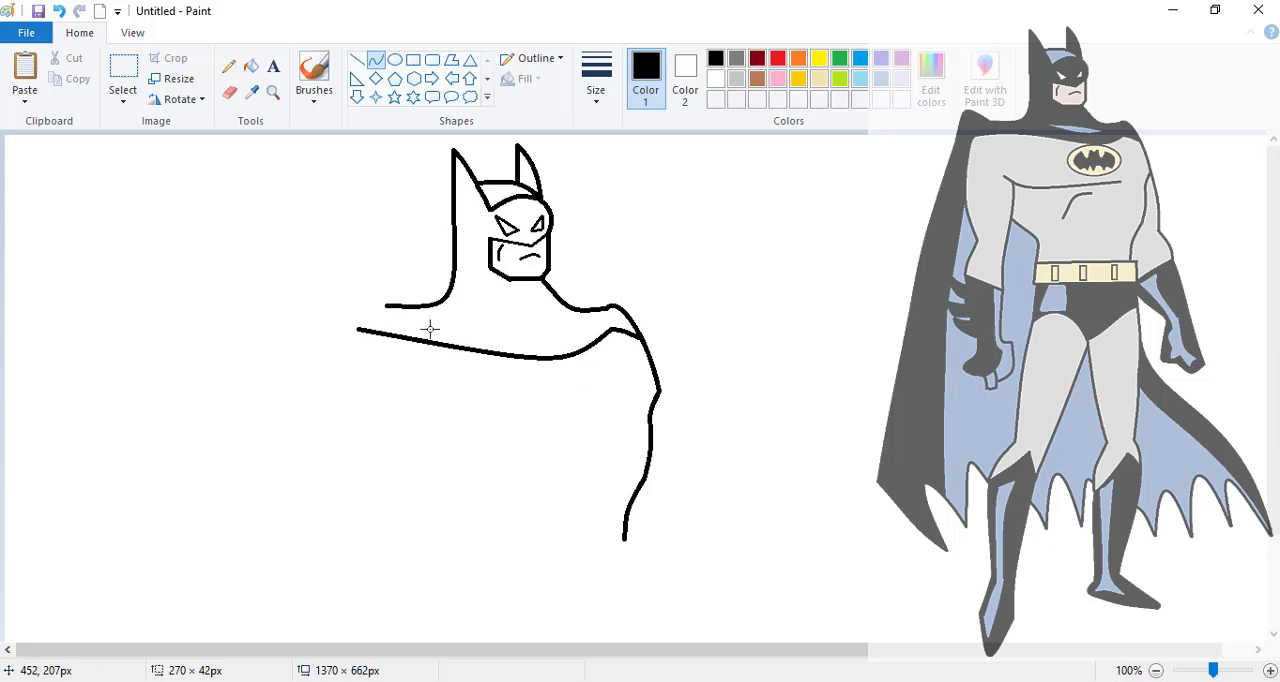
mouse_move(388, 333)
mouse_down()
mouse_move(429, 306)
mouse_move(360, 333)
mouse_move(348, 376)
mouse_move(352, 322)
mouse_up()
- Draw the outer edge of the near arm, bulging down to the elbow and angling outward to the glove line
drag(345, 380, 362, 507)
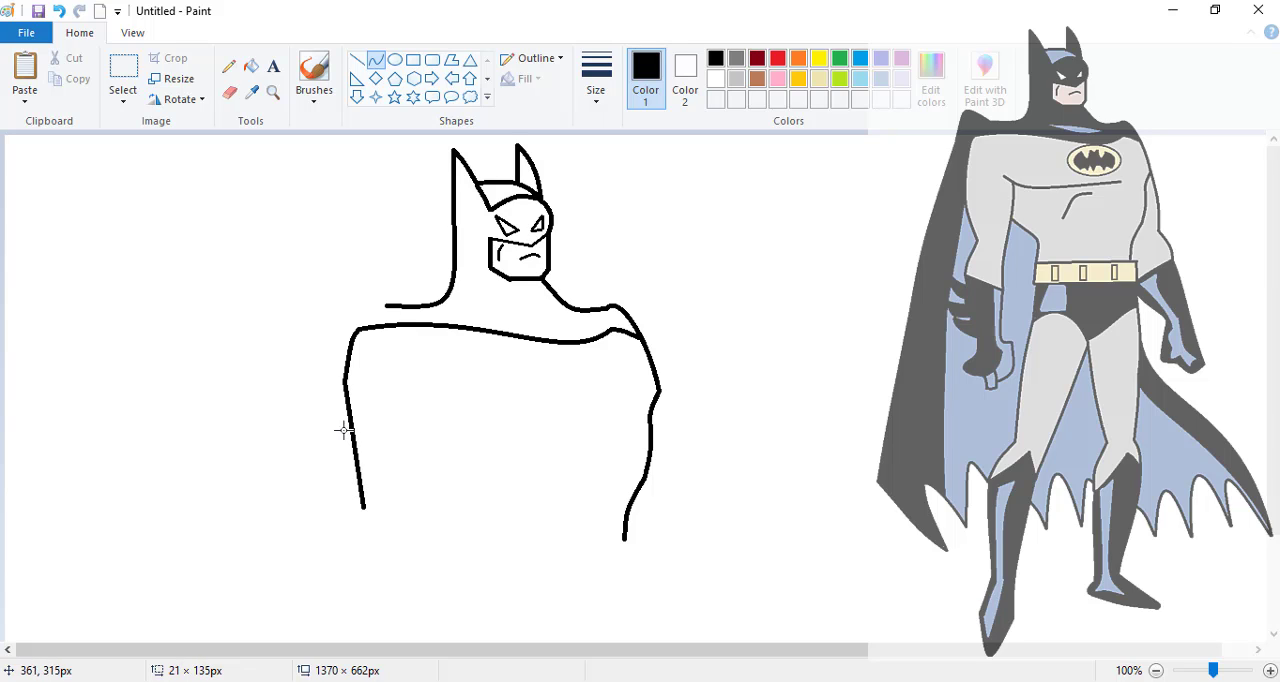
drag(340, 430, 346, 462)
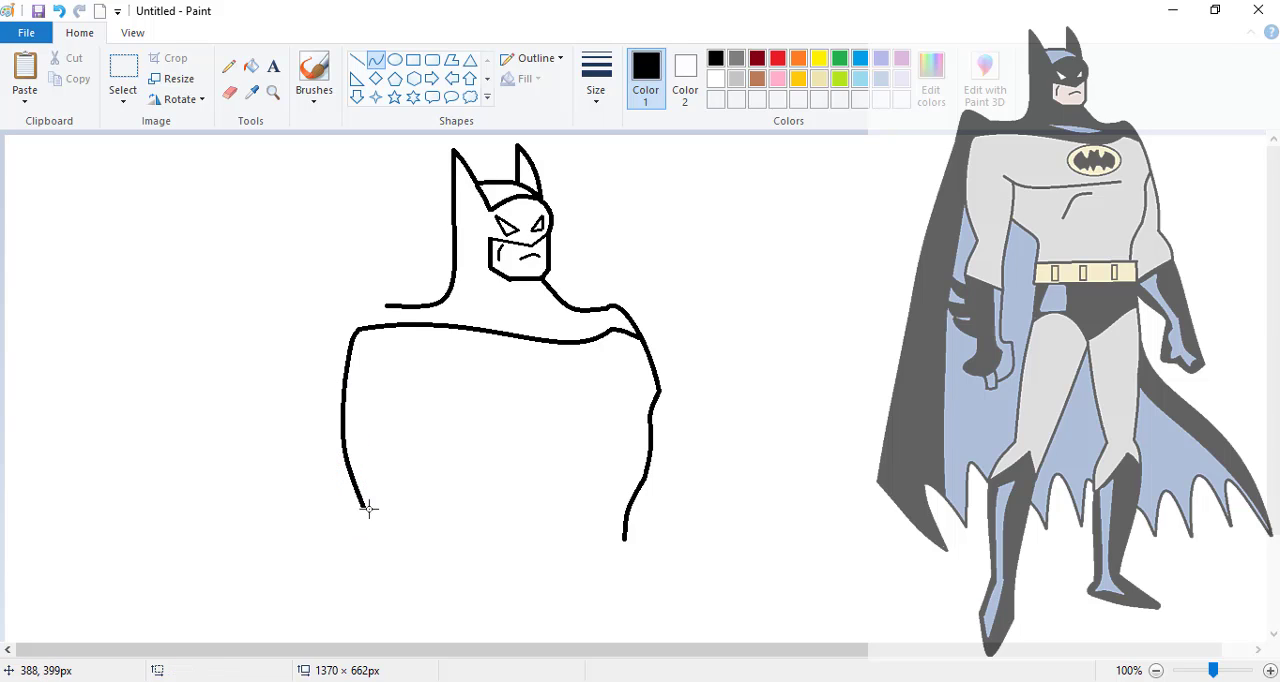
drag(366, 508, 343, 534)
click(372, 532)
- Draw the pectoral line across the chest and the near arm's inner edge, closing the sleeve with a slanted glove line
drag(408, 398, 608, 408)
mouse_move(470, 410)
mouse_down()
mouse_move(420, 403)
mouse_move(407, 590)
mouse_move(431, 451)
mouse_move(420, 524)
mouse_move(397, 530)
mouse_up()
click(474, 549)
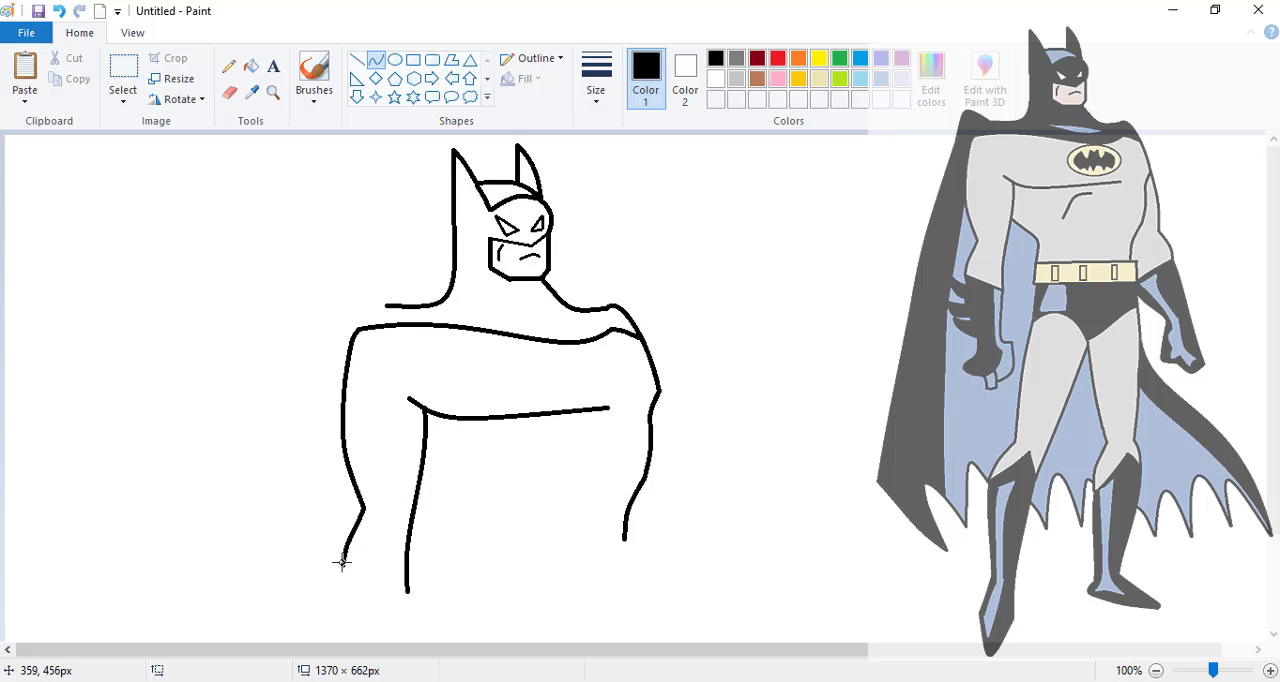
drag(341, 566, 408, 592)
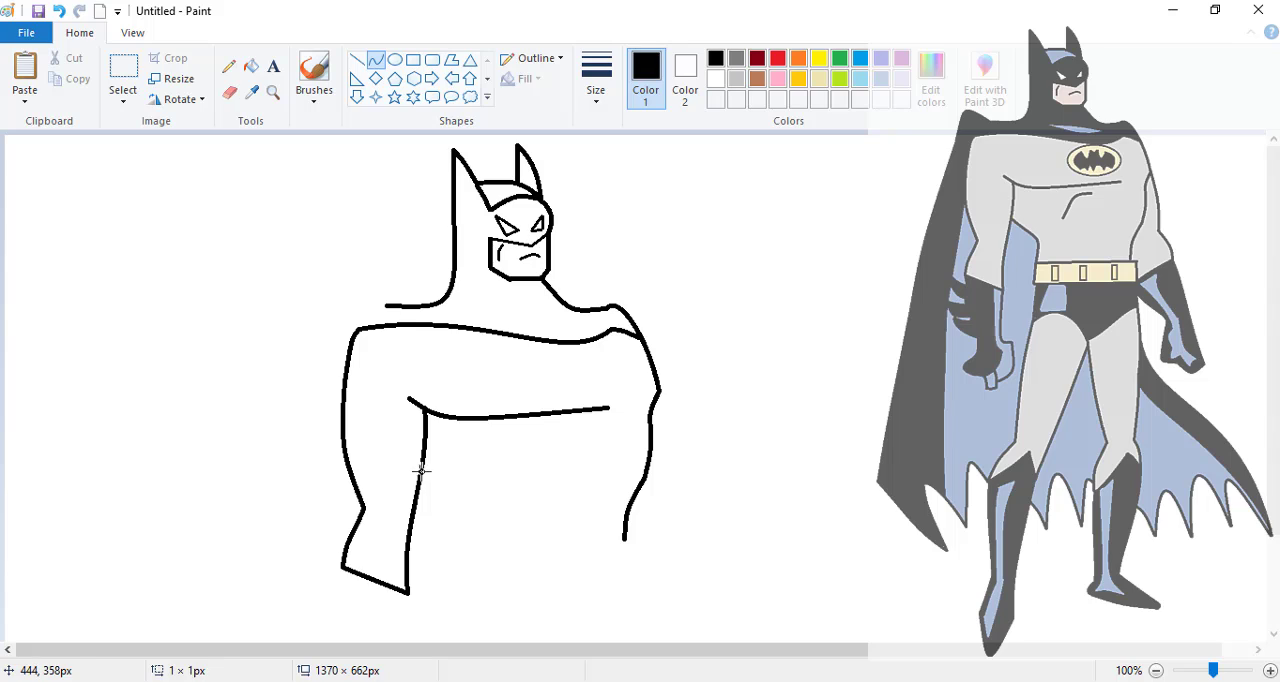
- Draw the torso's near side tapering to the waist and outline a rectangular belt about 186 px wide below it
mouse_move(421, 471)
mouse_down()
mouse_move(463, 544)
mouse_move(466, 507)
mouse_move(634, 563)
mouse_move(653, 538)
mouse_move(637, 544)
mouse_up()
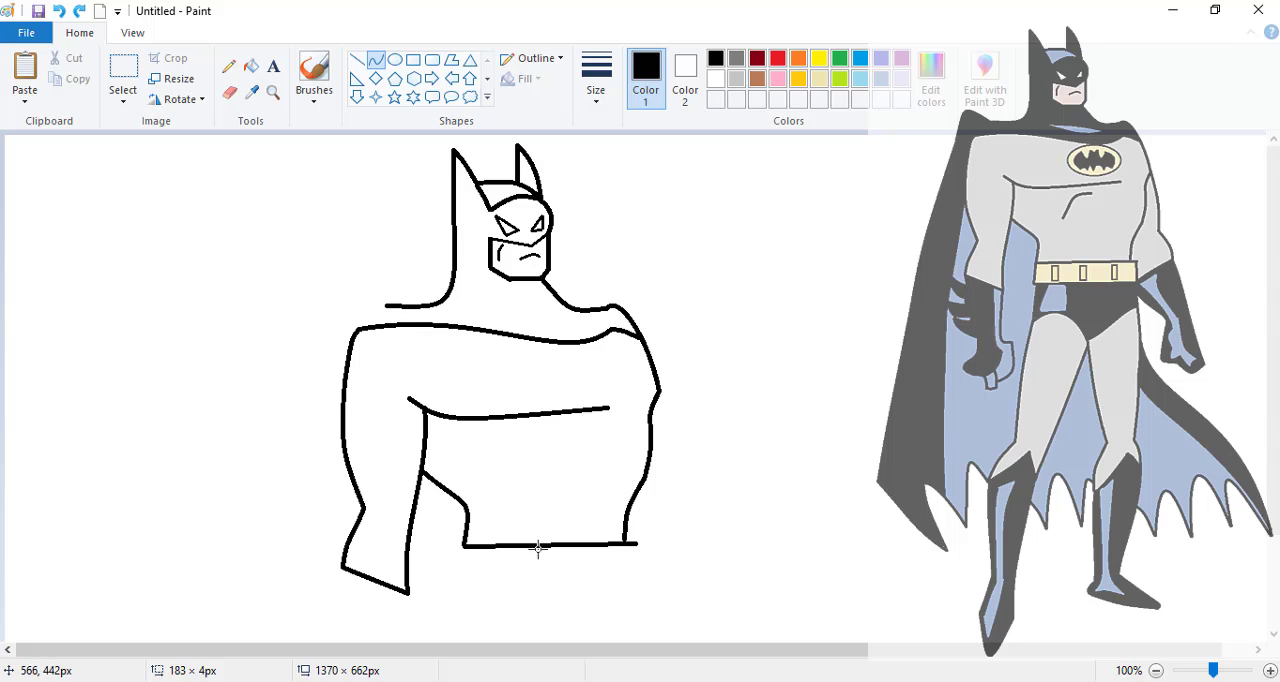
click(538, 548)
drag(461, 582, 634, 580)
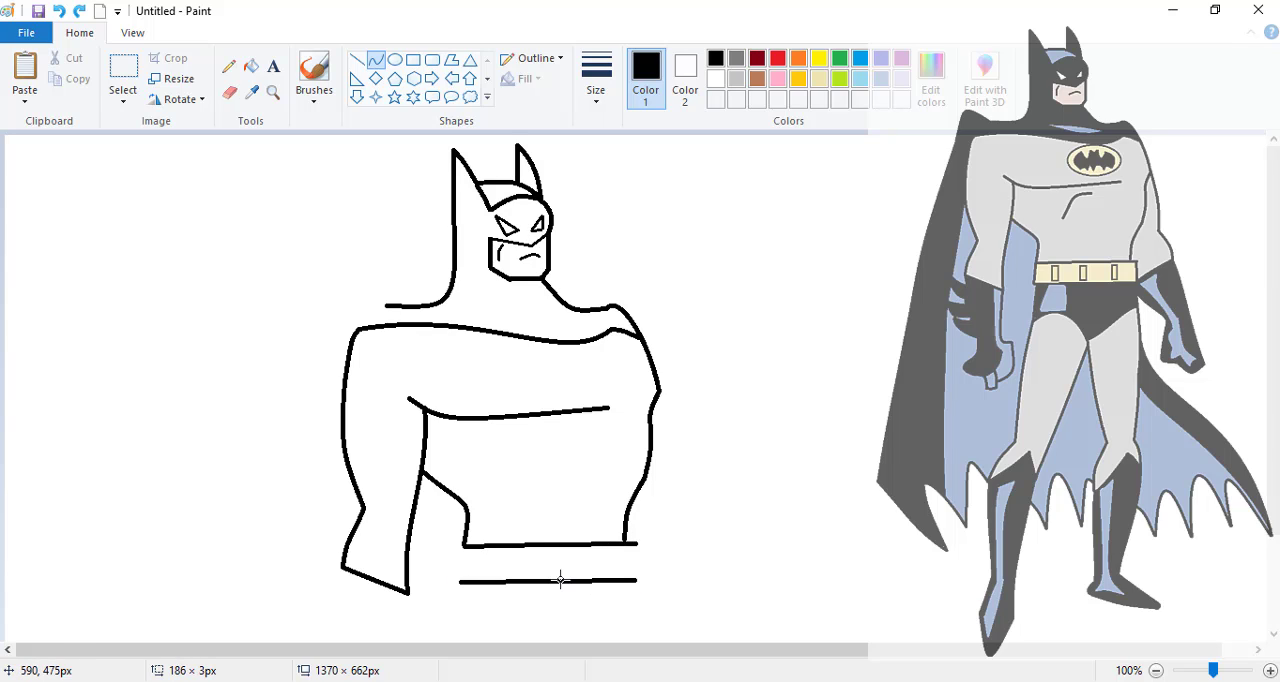
drag(549, 583, 549, 581)
click(663, 578)
drag(462, 545, 460, 579)
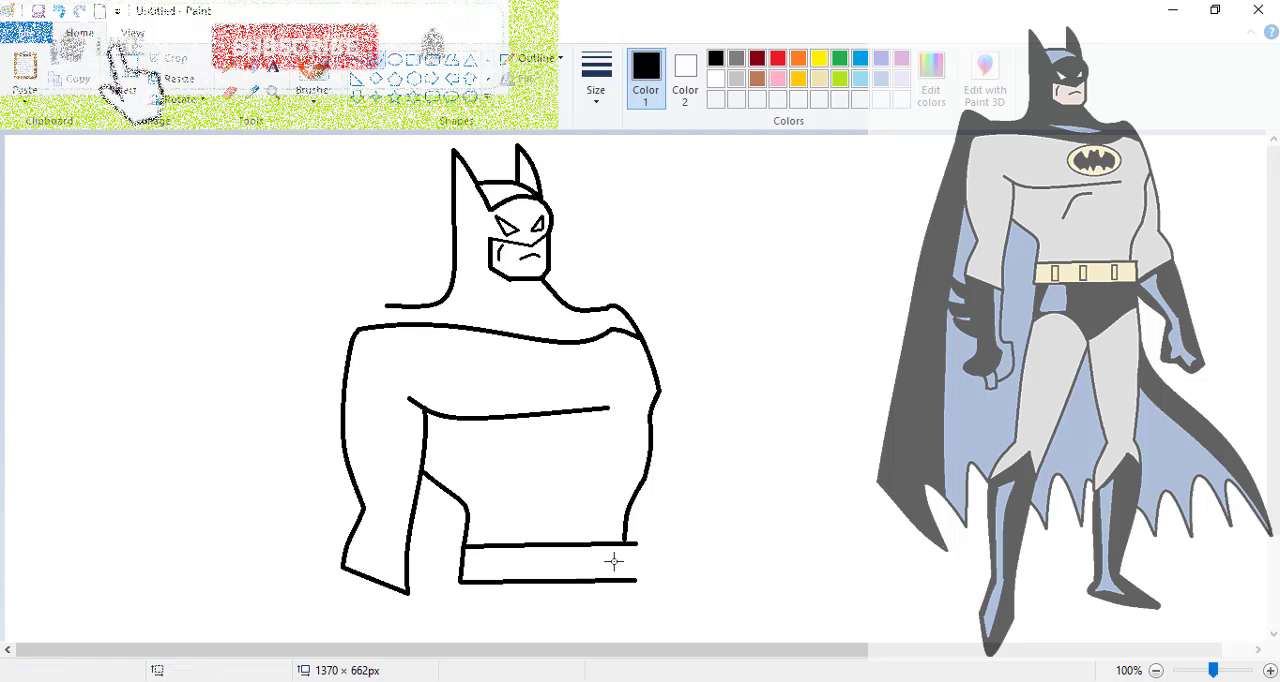
drag(634, 541, 635, 579)
- Add a curved muscle line on the abdomen and three small upright rectangles, about 12 × 27 px, on the belt
drag(558, 428, 510, 469)
drag(529, 447, 521, 432)
mouse_move(491, 550)
mouse_down()
mouse_move(499, 579)
mouse_move(540, 555)
mouse_move(548, 575)
mouse_up()
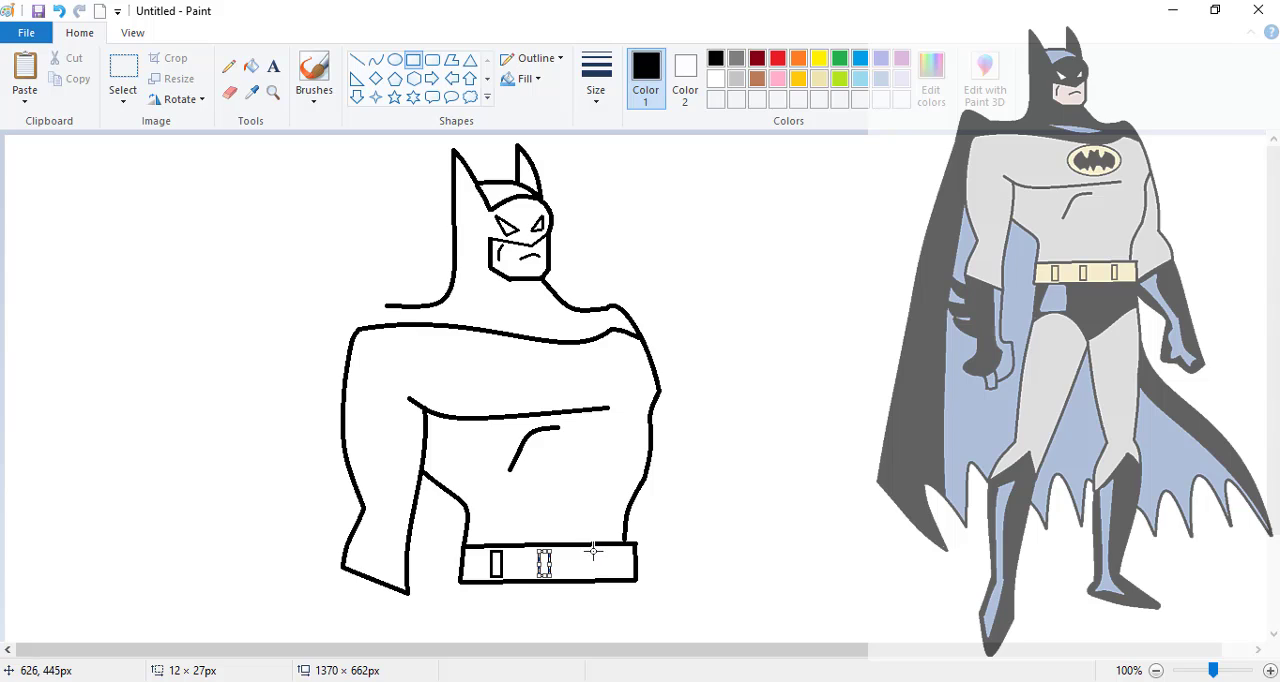
drag(591, 549, 601, 549)
- Draw the far arm with curves from the armpit to the elbow, closing it with a slanted line back to the belt
click(375, 60)
drag(657, 391, 673, 489)
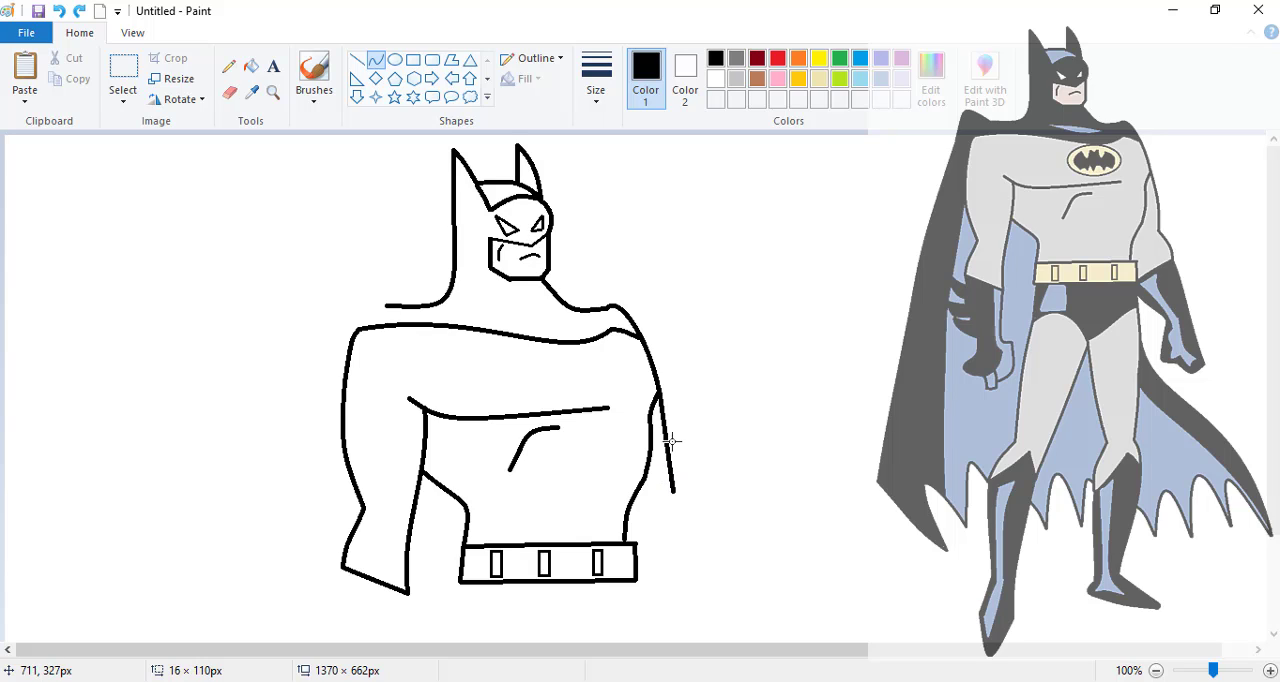
mouse_move(671, 440)
mouse_down()
mouse_move(676, 455)
mouse_move(673, 438)
mouse_up()
click(673, 490)
drag(673, 490, 636, 577)
click(696, 541)
click(659, 560)
- Draw a chest emblem ellipse about 95 × 50 px and curve the two outer wing edges of the bat inside it
click(395, 59)
drag(516, 345, 605, 392)
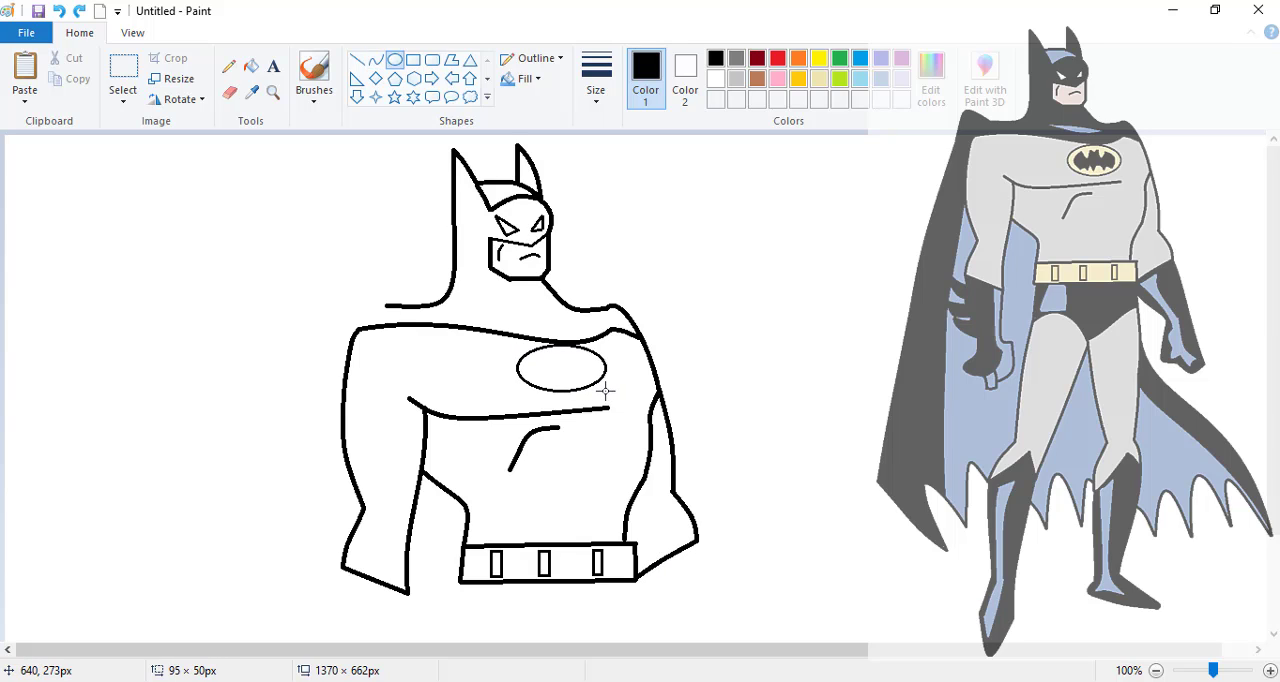
click(375, 59)
mouse_move(539, 356)
mouse_down()
mouse_move(540, 385)
mouse_move(525, 379)
mouse_up()
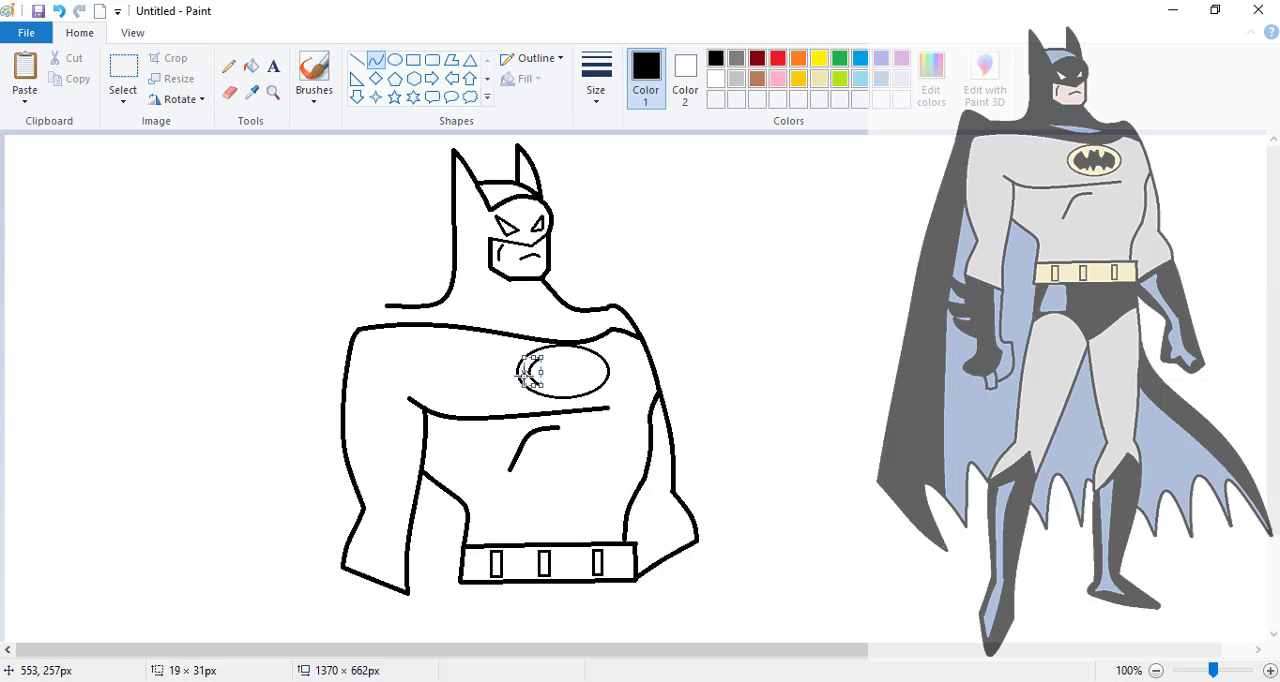
click(525, 377)
drag(578, 358, 545, 382)
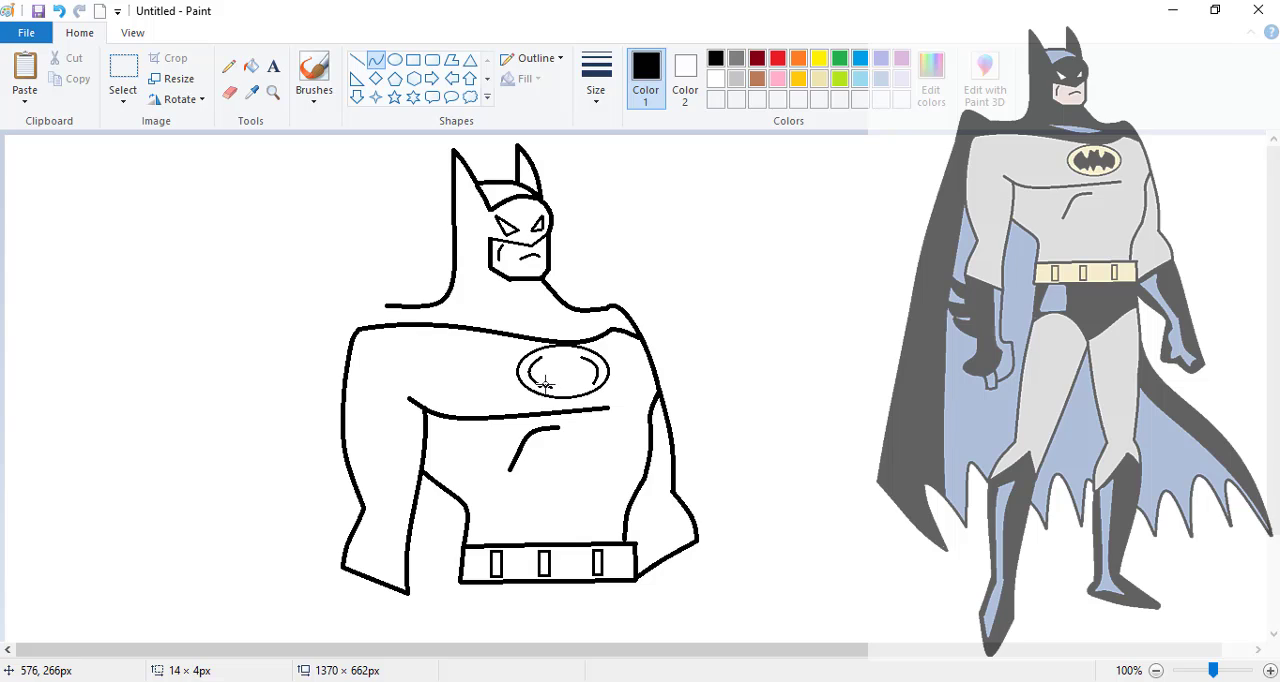
- Draw the scalloped lower edge of the bat between the two wings inside the chest emblem
click(547, 382)
drag(543, 383, 581, 387)
click(556, 378)
click(567, 377)
click(713, 375)
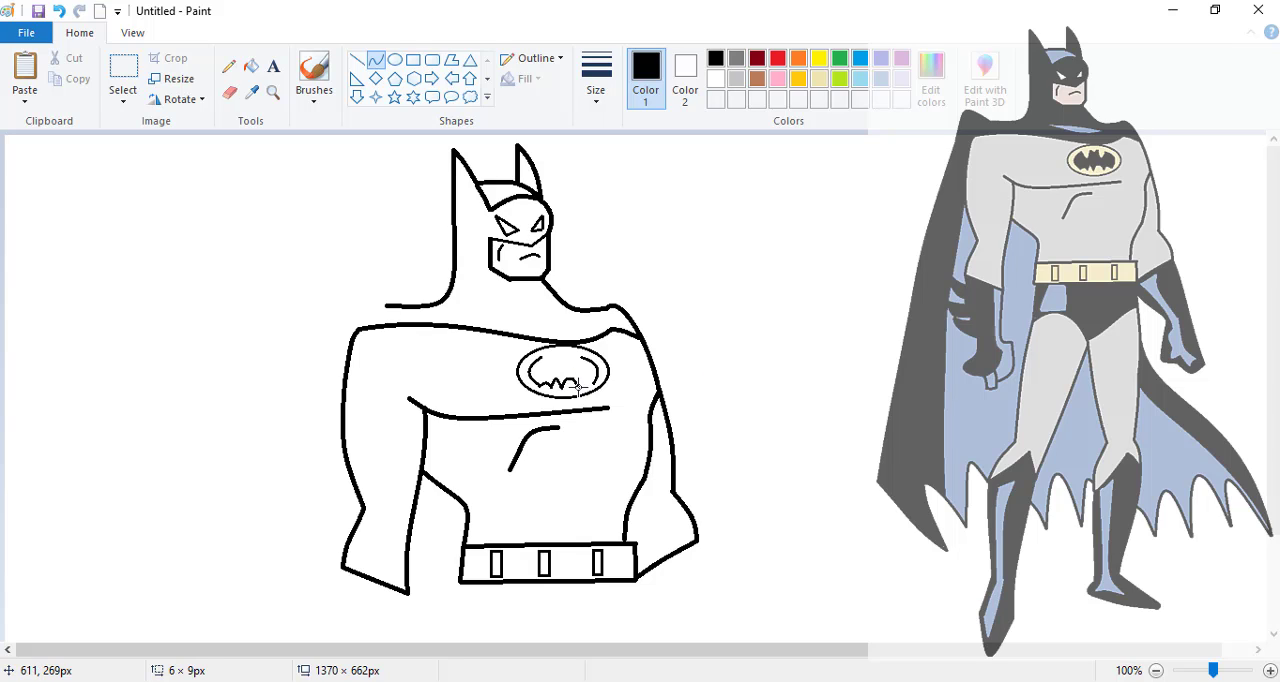
click(577, 380)
click(693, 383)
drag(580, 387, 606, 378)
drag(578, 387, 591, 383)
drag(586, 378, 588, 384)
- Draw the bat's head and upper wing edges to close its outline in the chest emblem
drag(563, 354, 566, 354)
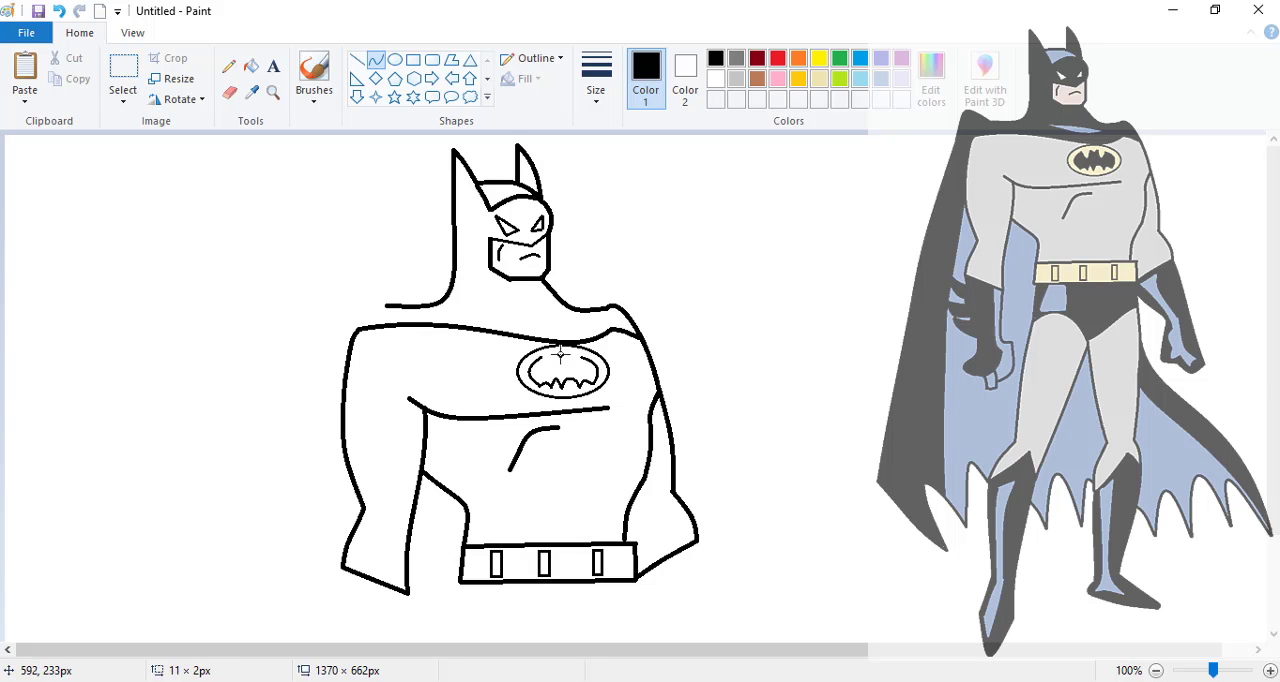
click(747, 365)
mouse_move(540, 358)
mouse_down()
mouse_move(552, 355)
mouse_move(552, 372)
mouse_move(580, 357)
mouse_move(573, 374)
mouse_up()
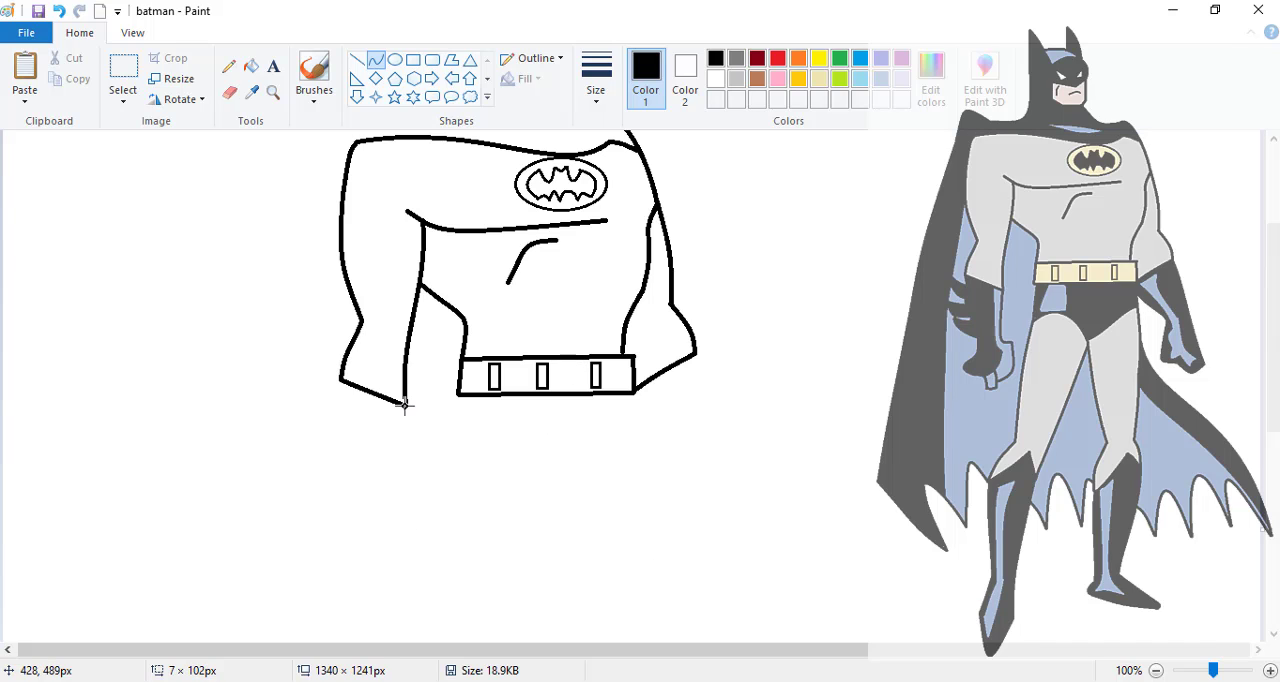
- Draw the near glove's inner forearm edge and the pointed fins along its outer edge
mouse_move(405, 404)
mouse_down()
mouse_move(400, 505)
mouse_move(403, 488)
mouse_move(422, 489)
mouse_move(406, 486)
mouse_up()
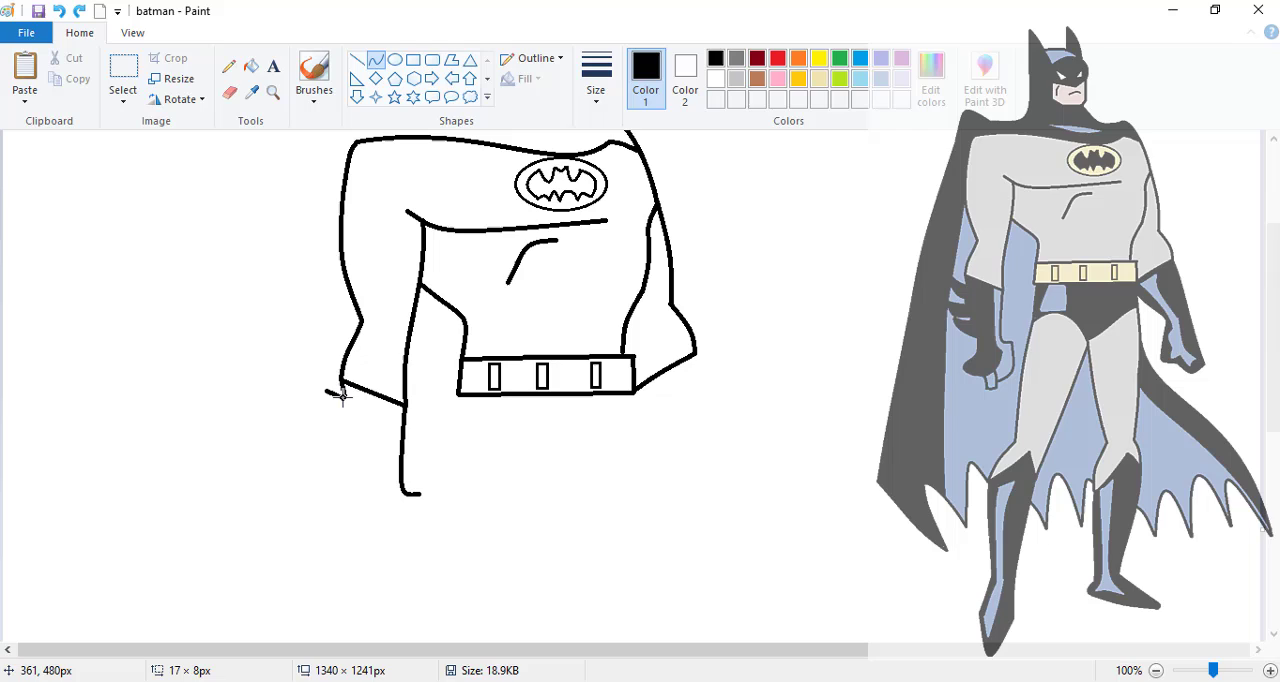
drag(342, 396, 342, 429)
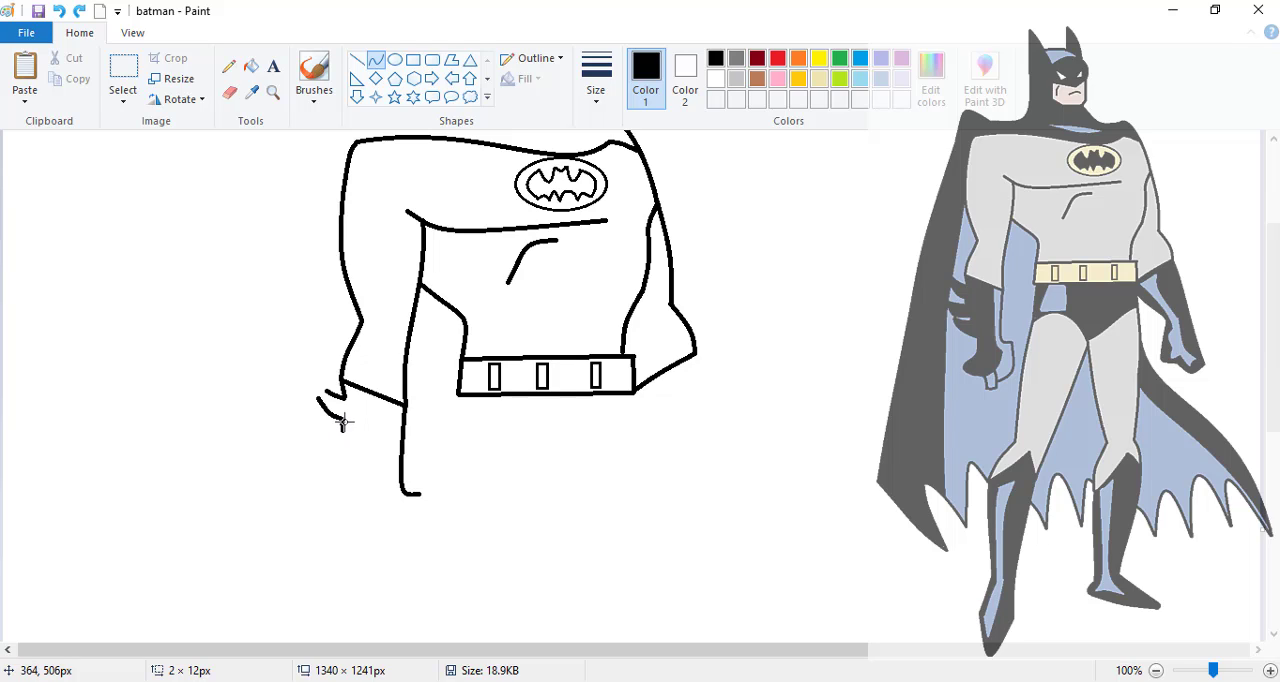
drag(342, 423, 343, 431)
drag(343, 431, 361, 484)
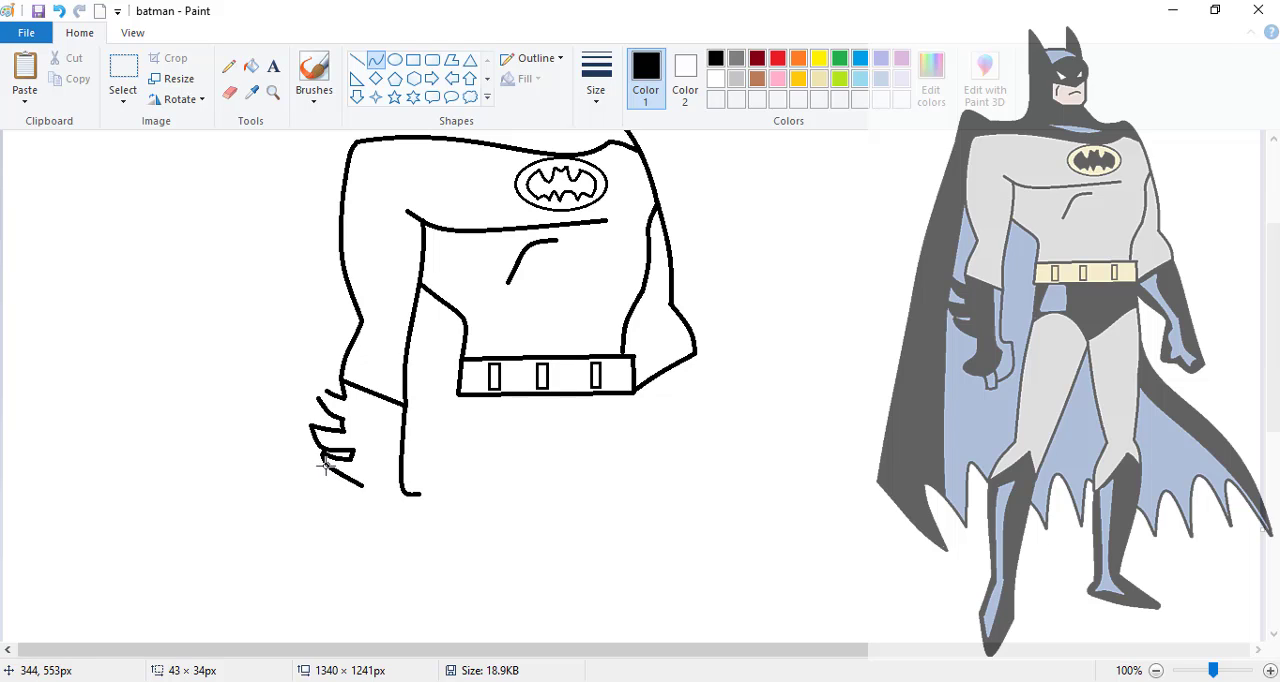
- Outline the near hand as a fist with a protruding finger, and add the stripe line down the glove
mouse_move(325, 465)
mouse_down()
mouse_move(361, 498)
mouse_move(355, 520)
mouse_move(362, 510)
mouse_move(349, 508)
mouse_move(369, 550)
mouse_move(388, 554)
mouse_move(340, 534)
mouse_move(386, 578)
mouse_move(377, 552)
mouse_up()
mouse_move(378, 573)
mouse_down()
mouse_move(395, 572)
mouse_move(386, 536)
mouse_move(390, 560)
mouse_move(428, 534)
mouse_move(407, 532)
mouse_move(419, 493)
mouse_up()
mouse_move(408, 544)
mouse_down()
mouse_move(400, 552)
mouse_move(427, 546)
mouse_move(418, 497)
mouse_move(426, 542)
mouse_up()
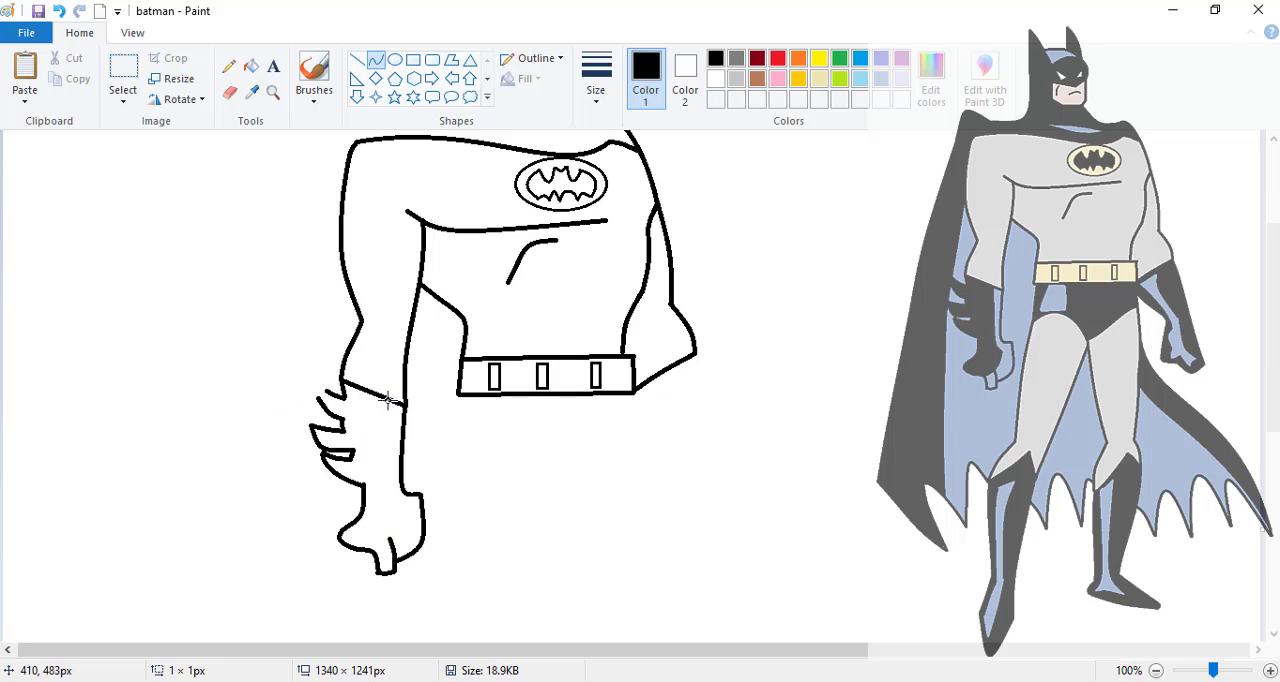
mouse_move(388, 401)
mouse_down()
mouse_move(402, 510)
mouse_move(387, 496)
mouse_move(374, 549)
mouse_move(399, 532)
mouse_up()
click(390, 541)
- Outline the briefs below the belt with short sides and two curved leg openings meeting at a central point
mouse_move(462, 396)
mouse_down()
mouse_move(449, 471)
mouse_move(458, 457)
mouse_up()
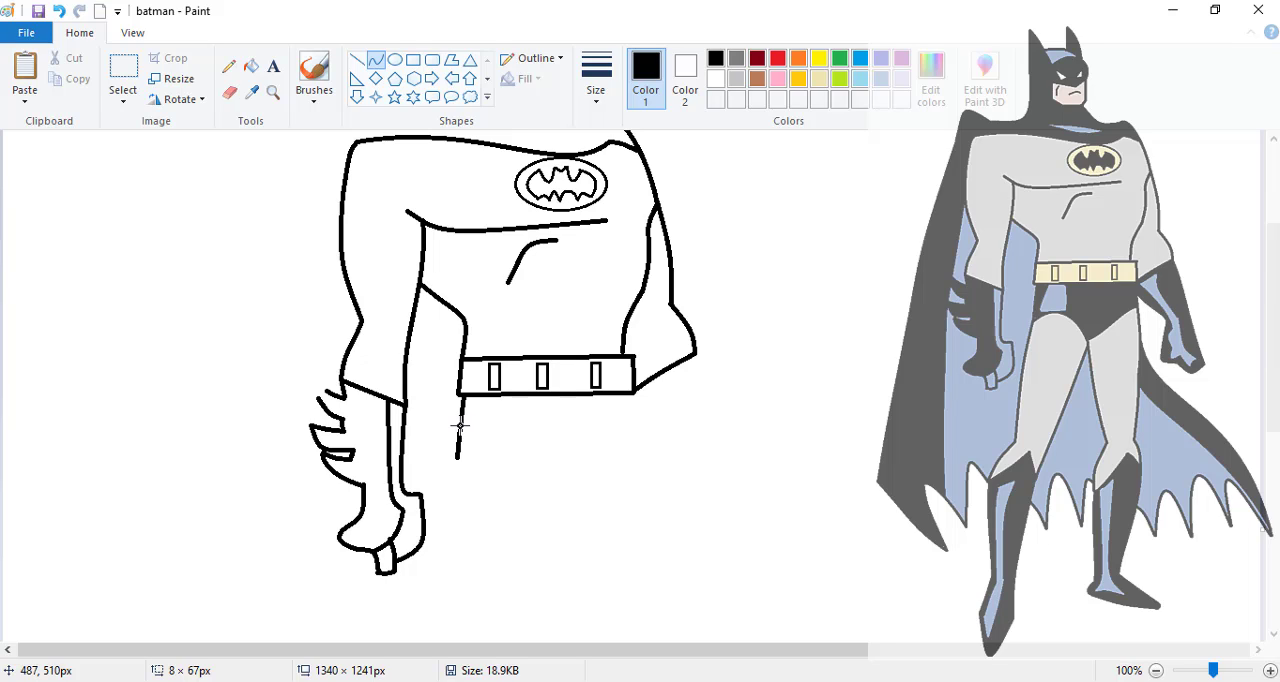
mouse_move(630, 395)
mouse_down()
mouse_move(640, 465)
mouse_move(637, 441)
mouse_up()
drag(457, 457, 546, 432)
drag(634, 432, 547, 489)
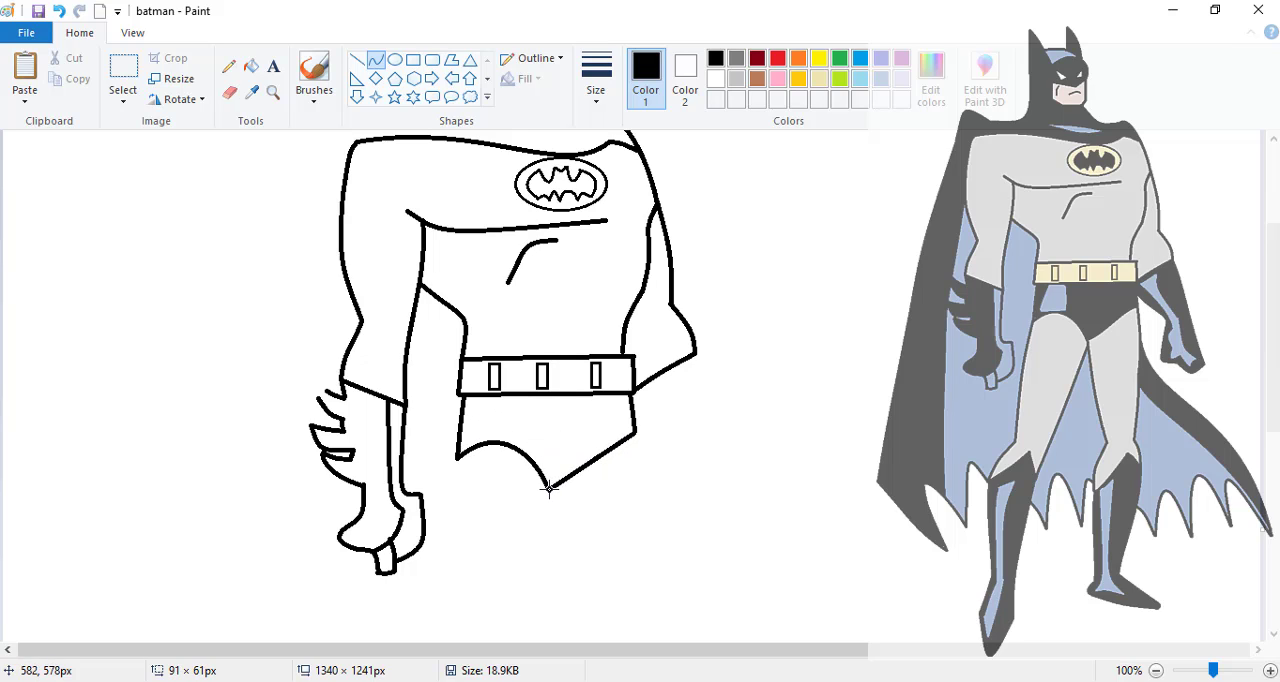
drag(612, 441, 577, 478)
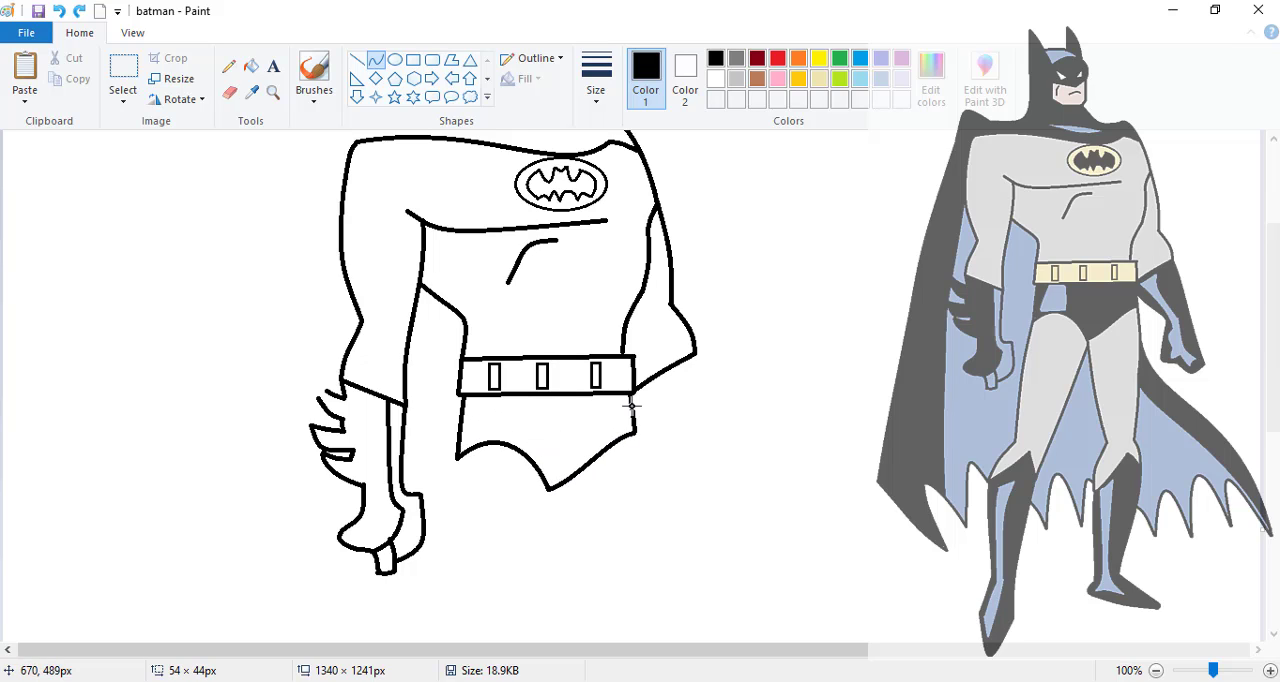
- Draw the far glove's curved inner and outer edges from the belt and elbow down to the hand
drag(632, 405, 686, 464)
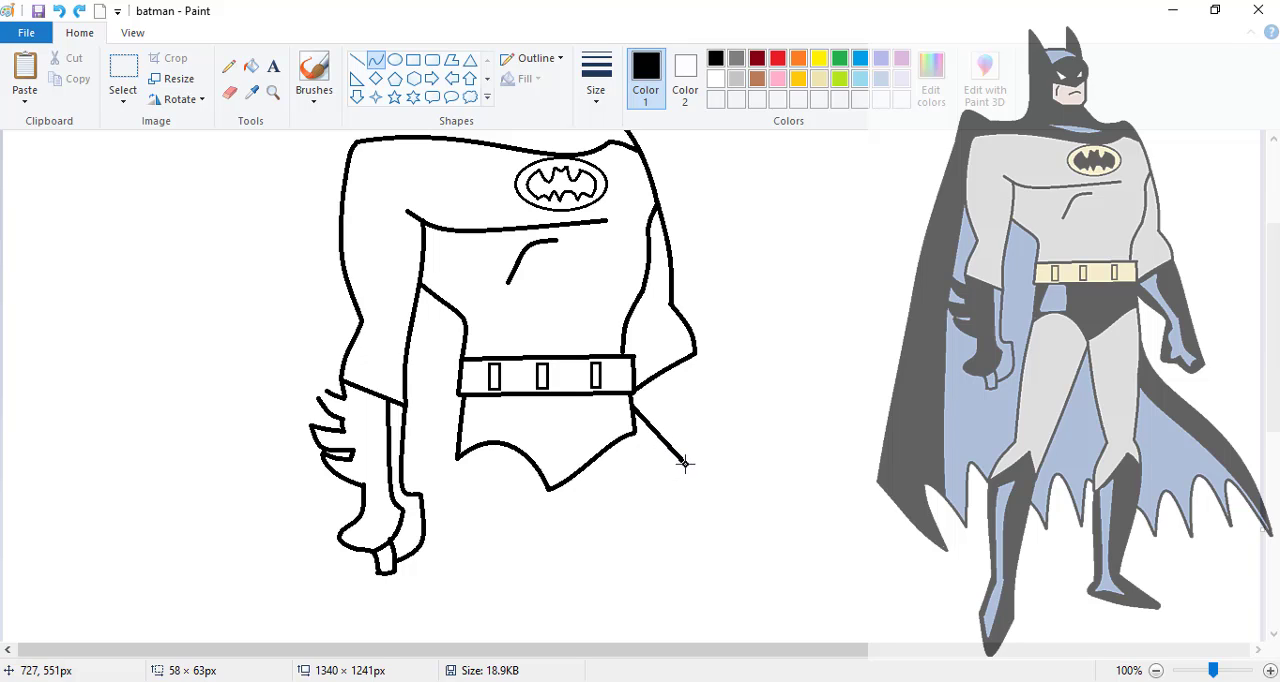
click(646, 427)
click(684, 447)
drag(694, 354, 748, 530)
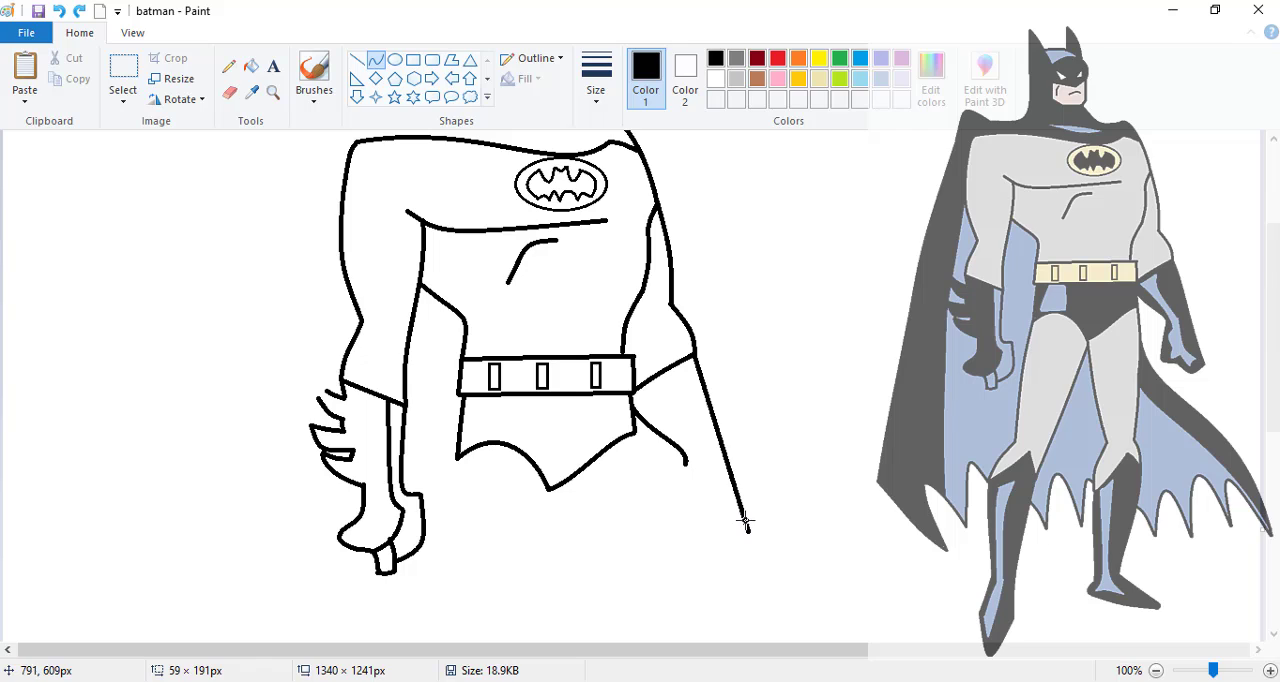
click(711, 404)
click(713, 392)
mouse_move(686, 462)
mouse_down()
mouse_move(664, 494)
mouse_move(676, 517)
mouse_up()
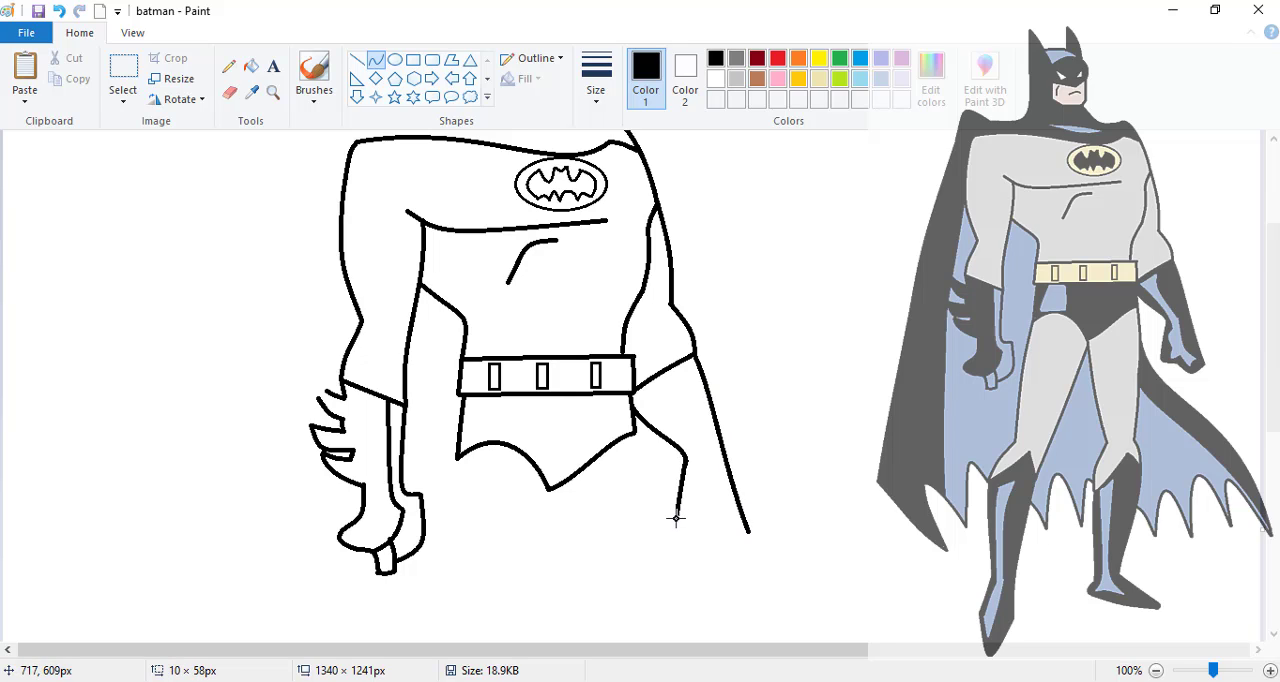
- Draw the near leg's outer and inner edges with curves from the leg opening of the briefs down toward the knee
scroll(676, 517, down, 5)
drag(458, 232, 427, 450)
click(461, 355)
drag(548, 275, 576, 430)
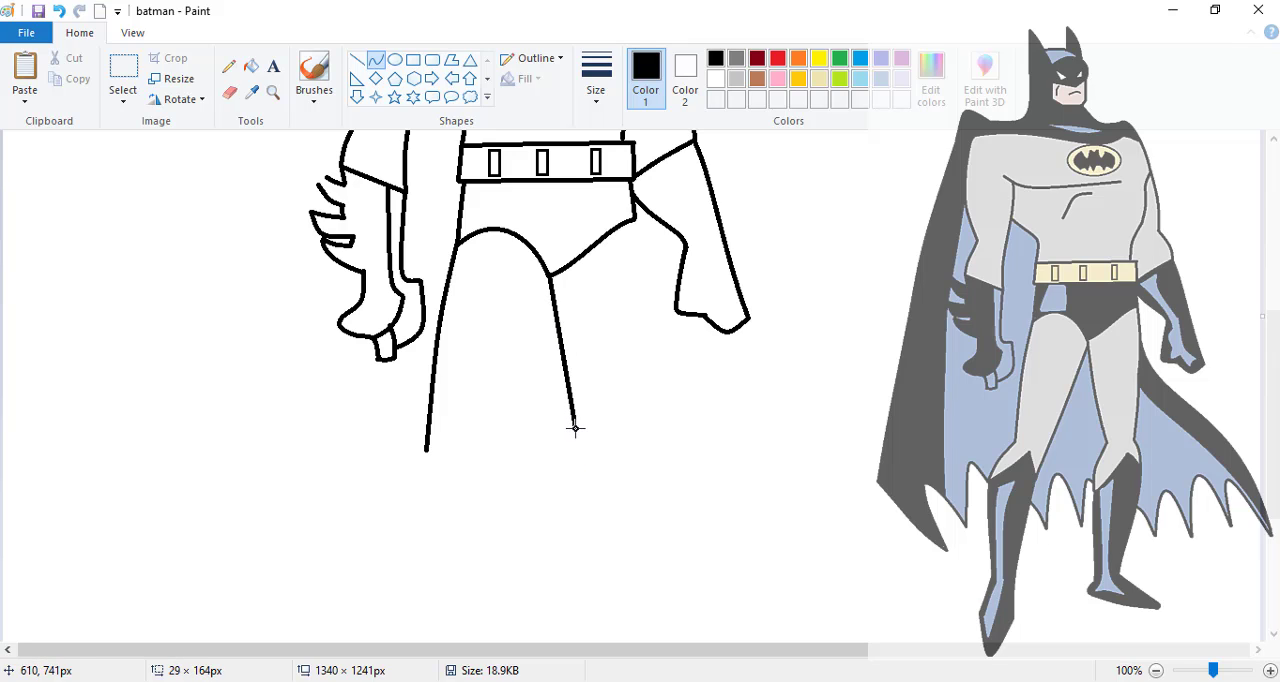
double_click(560, 364)
click(499, 358)
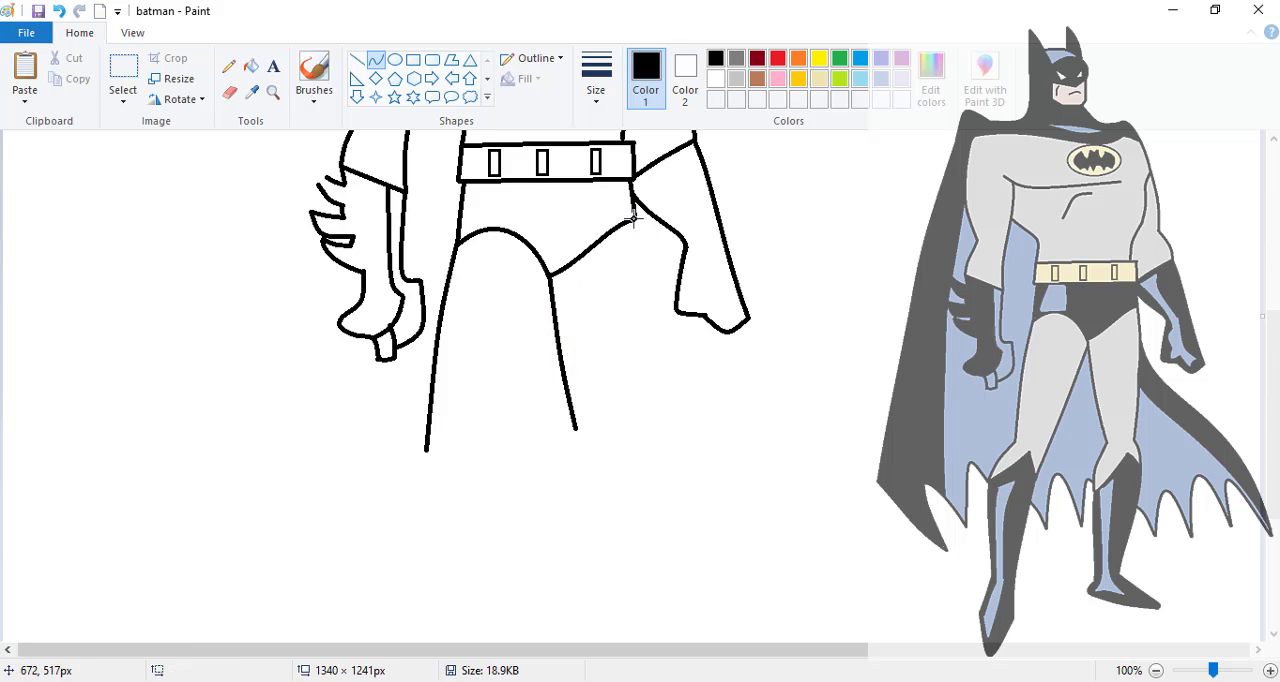
- Curve the far leg's outer edge from the briefs to the knee, and draw the near leg's inner edge diagonally down from the crotch
drag(632, 218, 628, 432)
drag(627, 435, 624, 430)
click(634, 322)
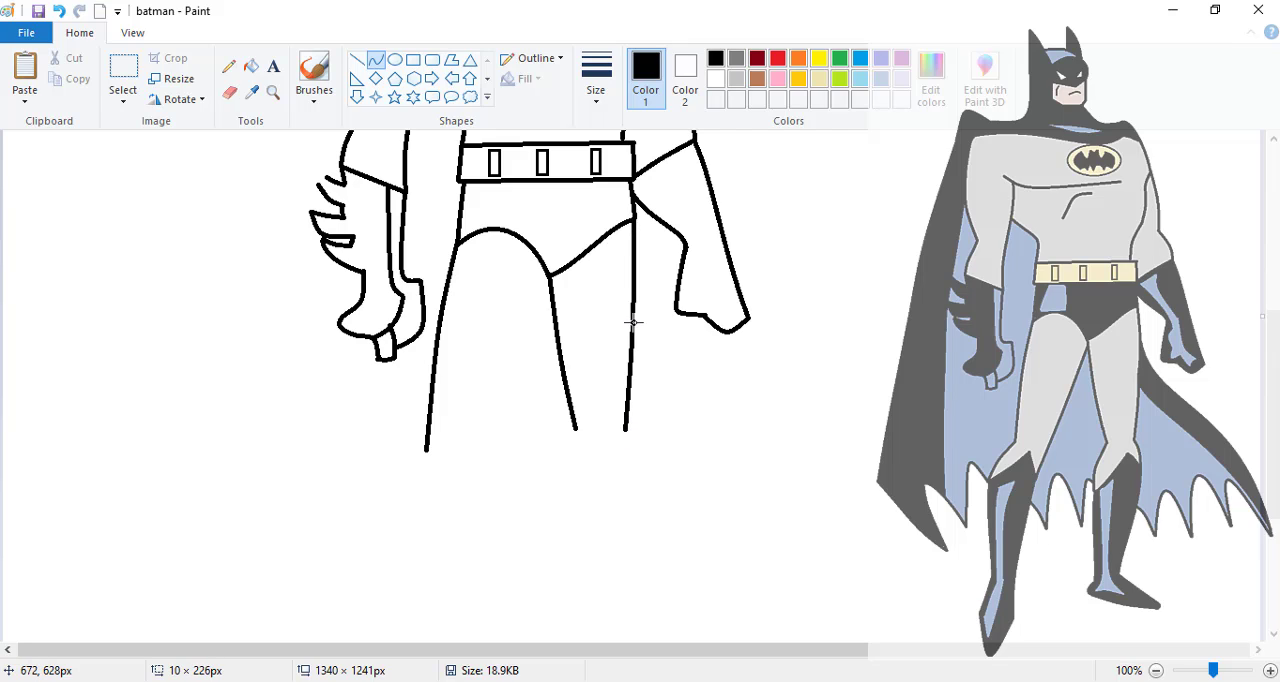
drag(633, 323, 638, 308)
drag(549, 285, 476, 475)
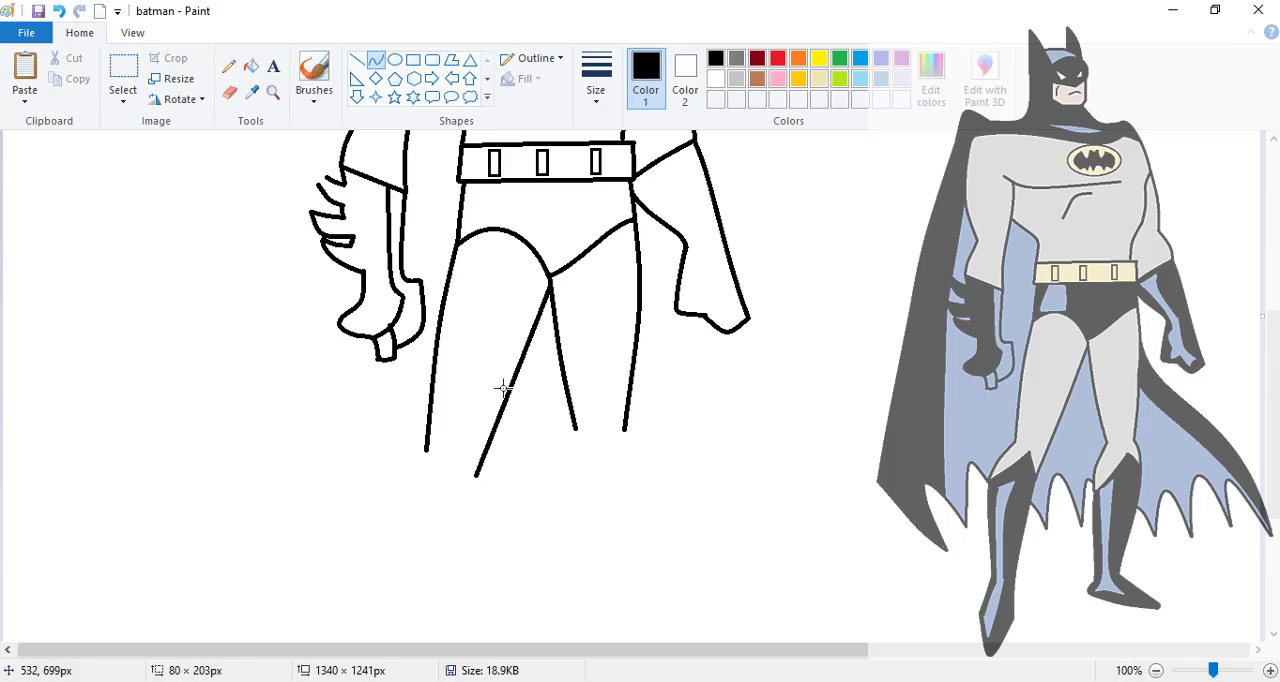
- Draw the near knee's outer curve and the pointed zigzag top of the near boot, joined to the leg's inner edge
scroll(422, 310, down, 3)
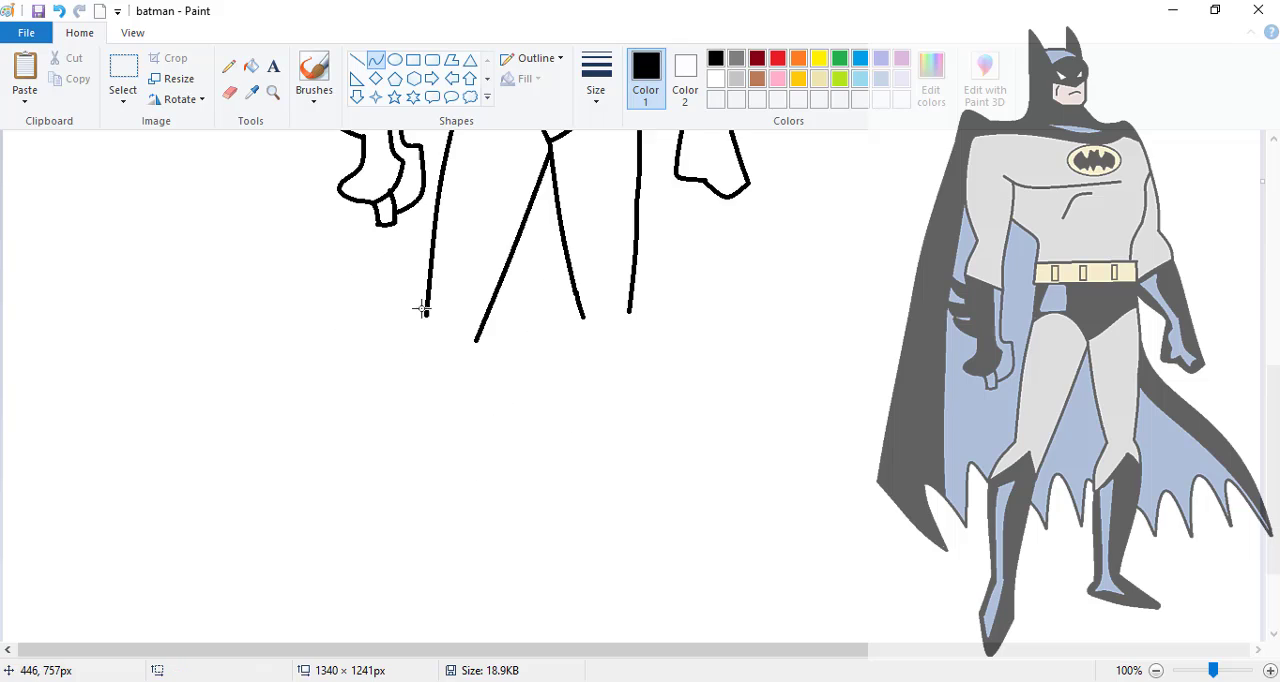
mouse_move(425, 315)
mouse_down()
mouse_move(375, 398)
mouse_move(434, 334)
mouse_move(449, 334)
mouse_move(463, 392)
mouse_move(461, 378)
mouse_up()
click(401, 345)
click(396, 344)
drag(476, 340, 461, 369)
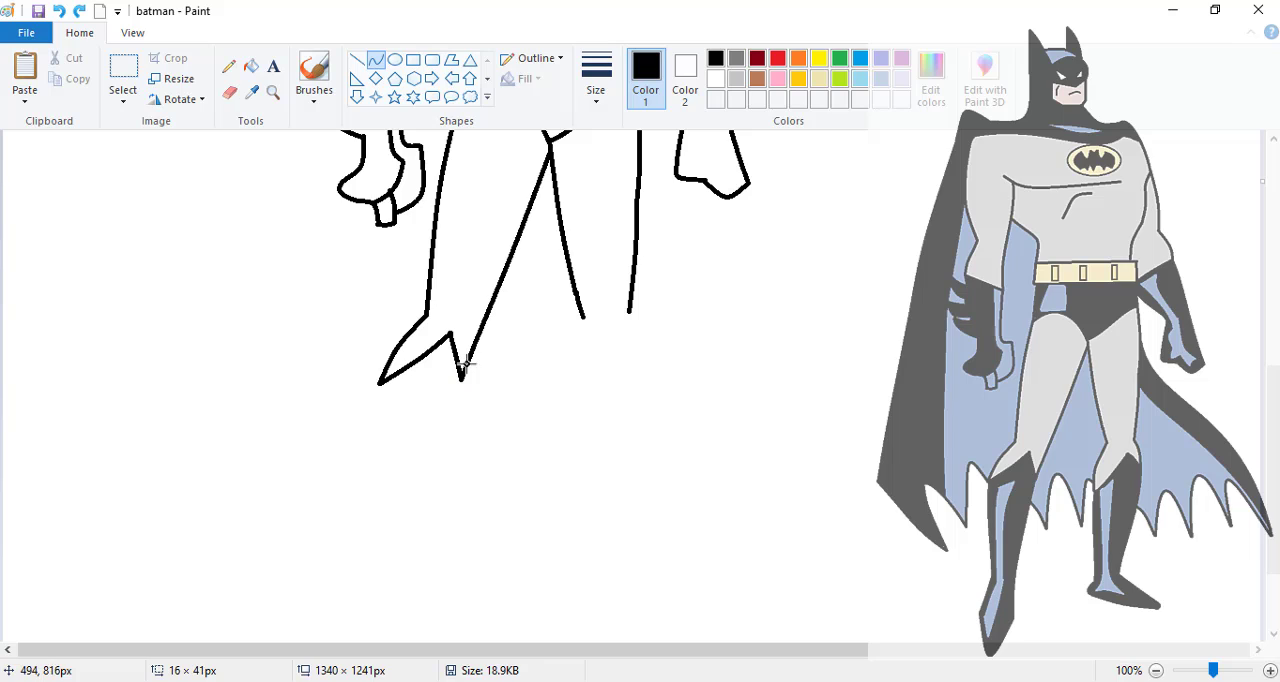
click(469, 352)
click(469, 352)
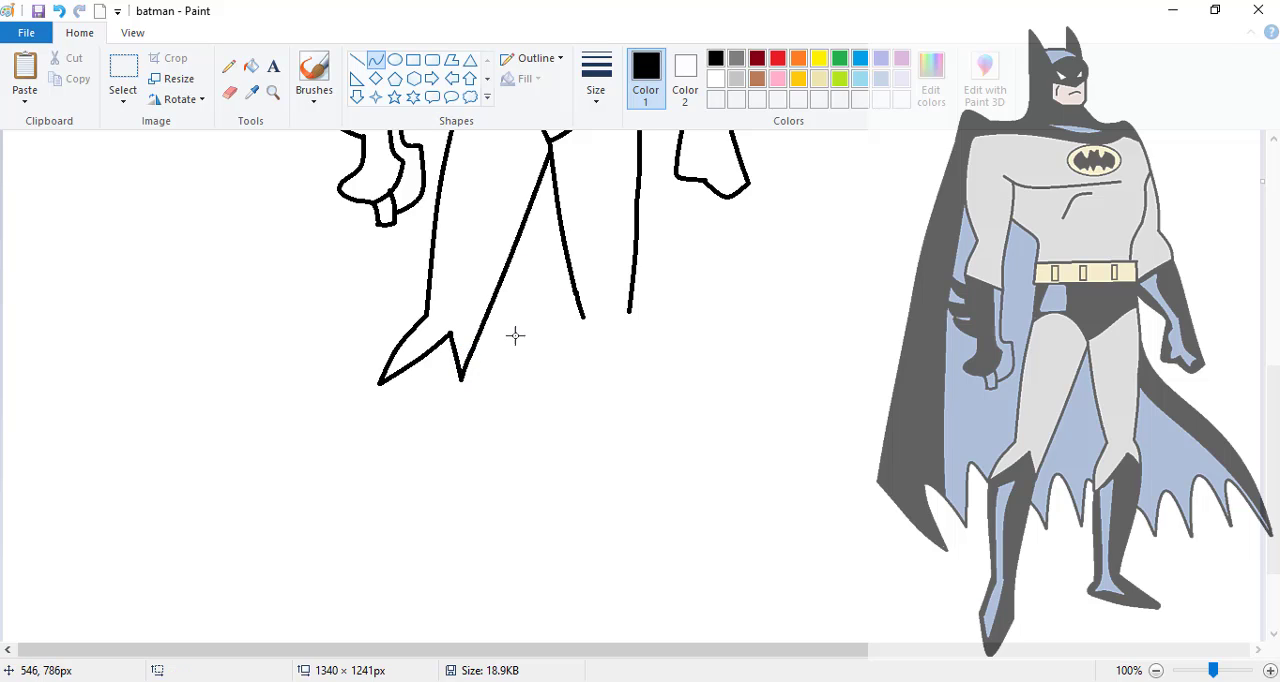
- Draw the far knee's curved sides and the peaked top edge of the far boot between them
drag(581, 320, 559, 400)
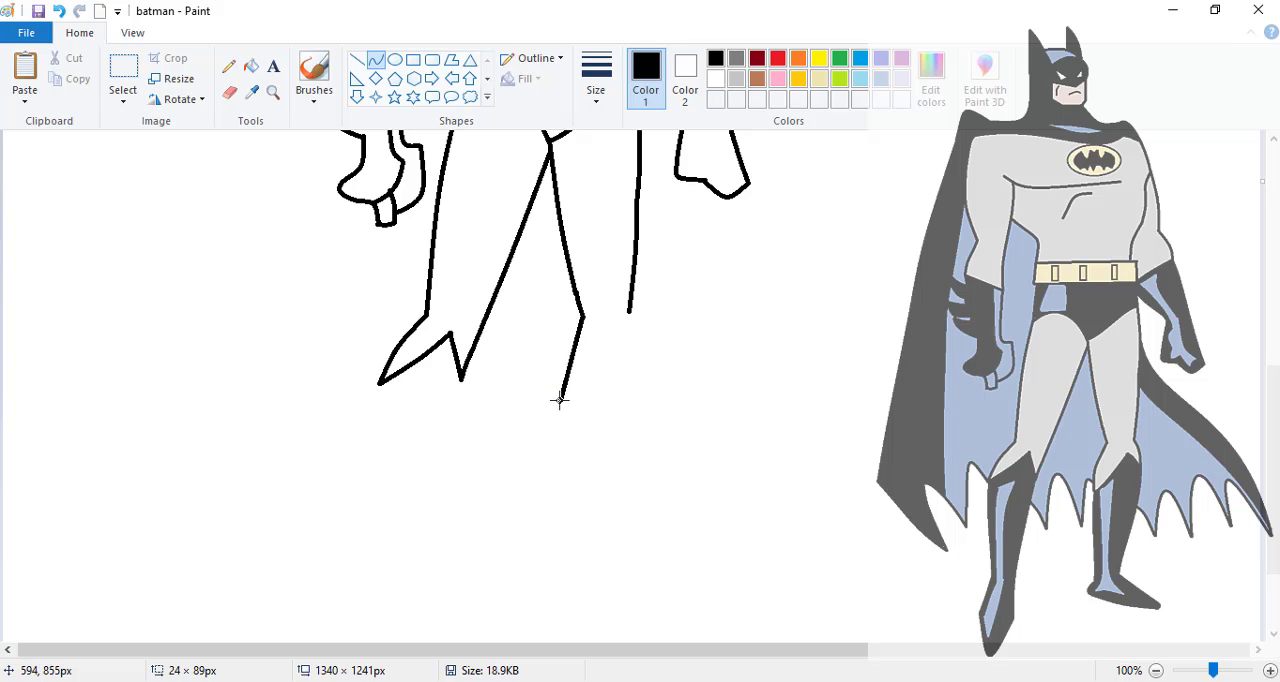
drag(571, 353, 561, 363)
drag(616, 337, 635, 354)
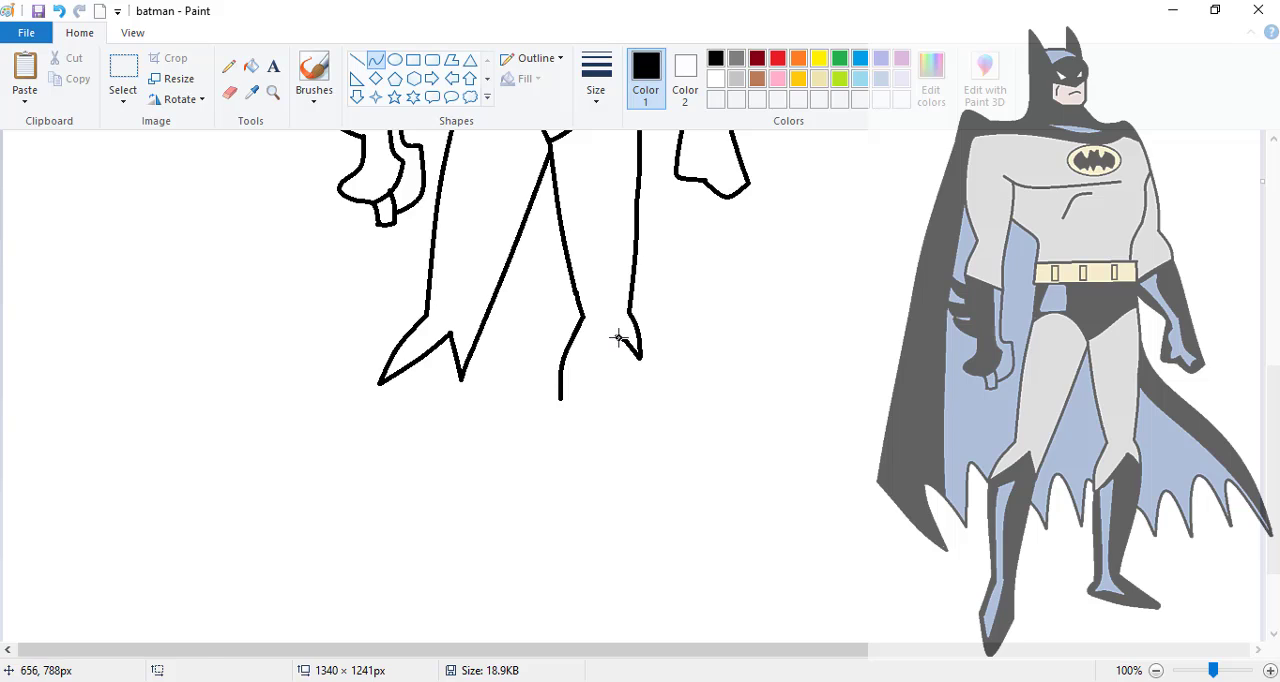
drag(618, 337, 580, 394)
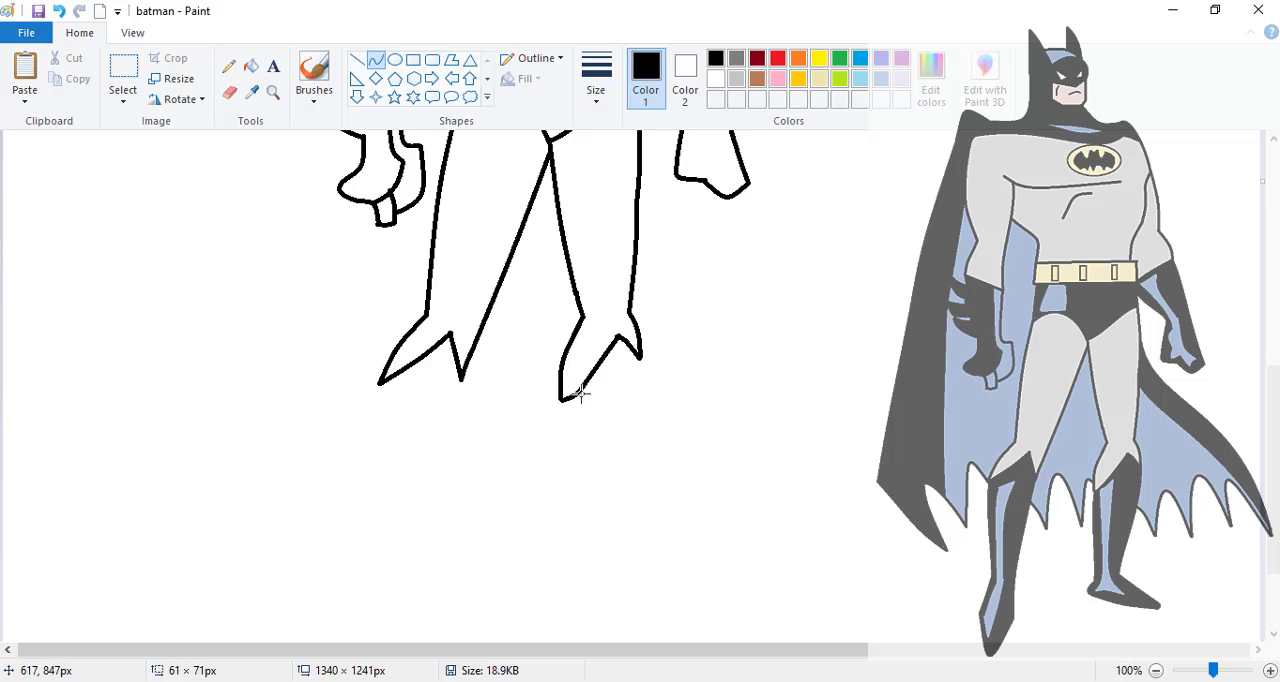
- Draw the near boot's outer and inner shin edges with slight curves from the knee down to the ankle
drag(381, 382, 386, 543)
drag(388, 457, 380, 462)
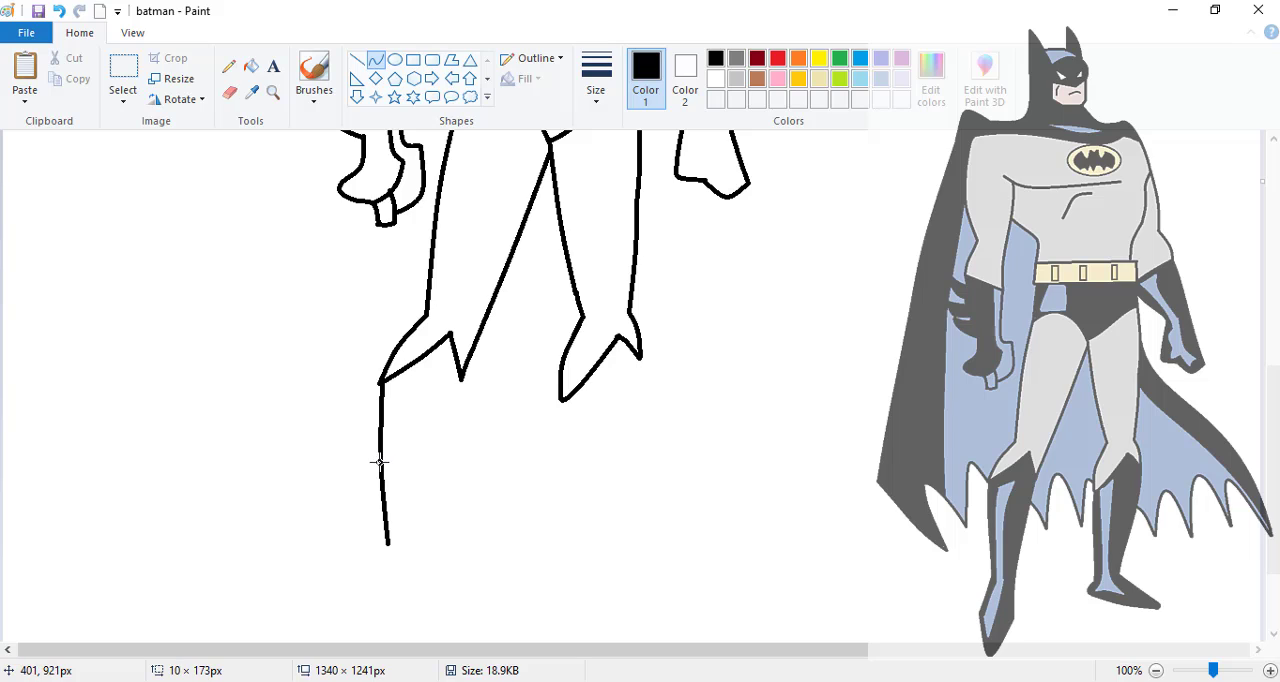
click(381, 462)
click(454, 381)
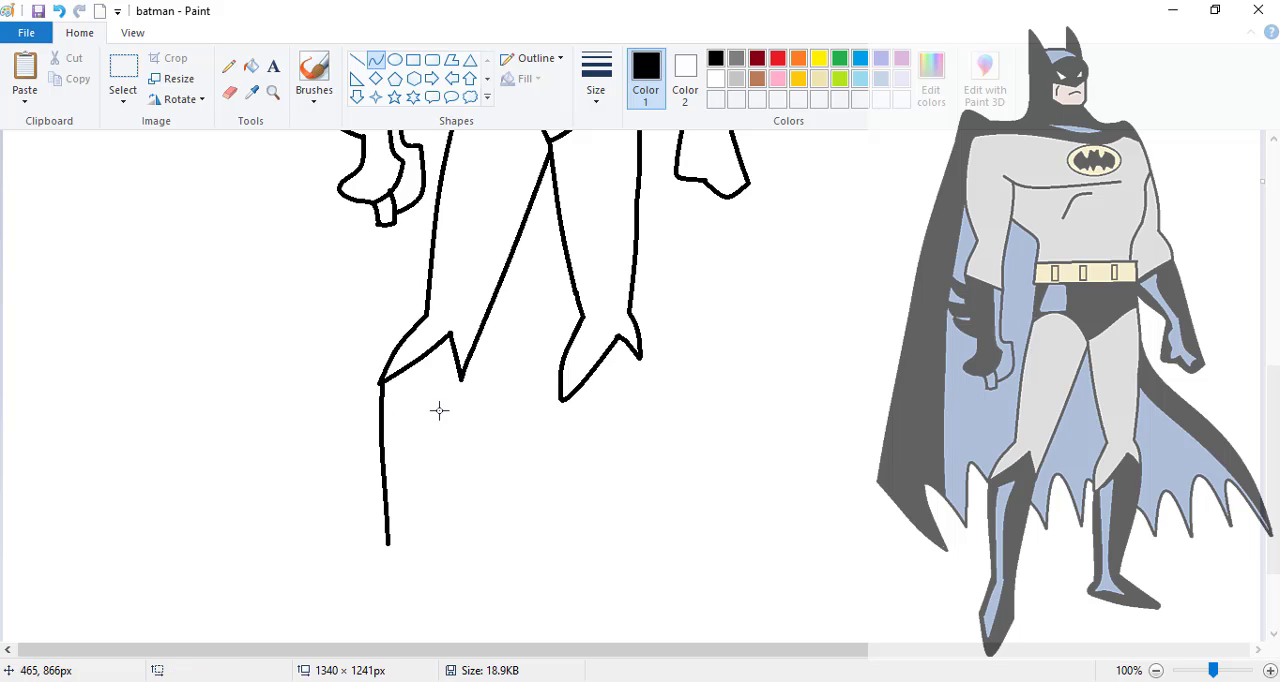
drag(459, 380, 422, 629)
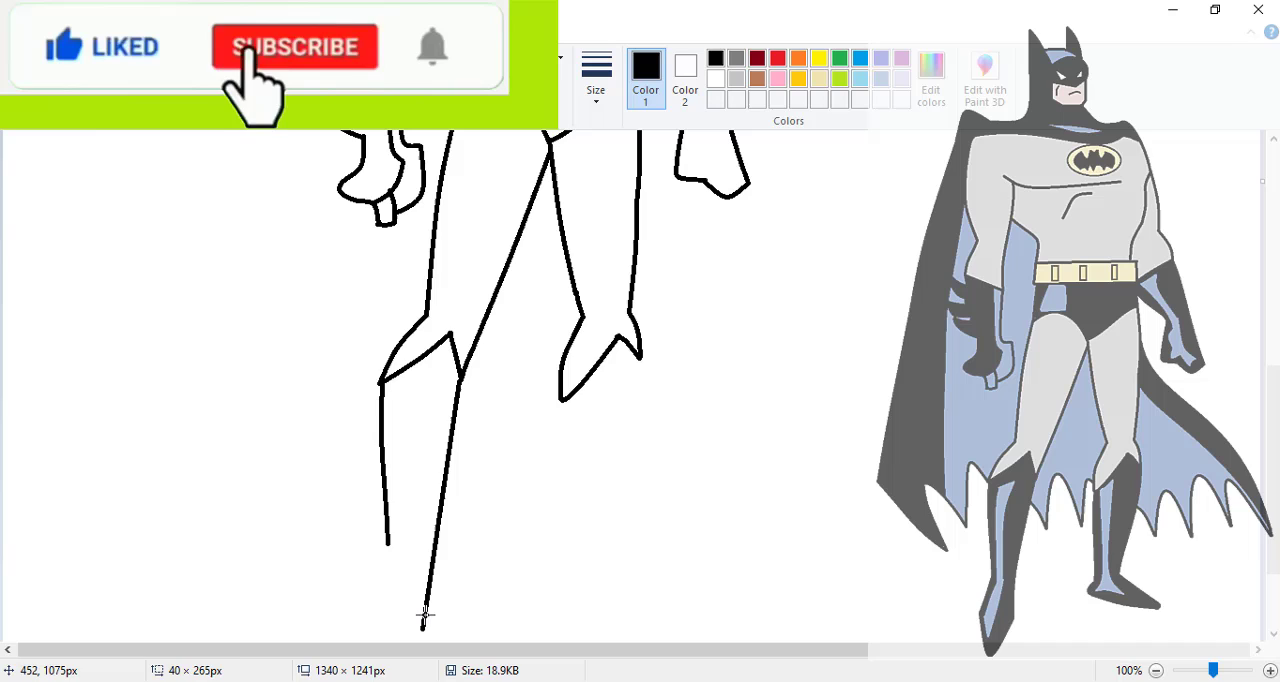
drag(437, 523, 424, 531)
click(424, 531)
- Draw the far boot's inner shin edge with a small heel curve, and its bulging outer calf edge down to the ankle
drag(562, 399, 561, 554)
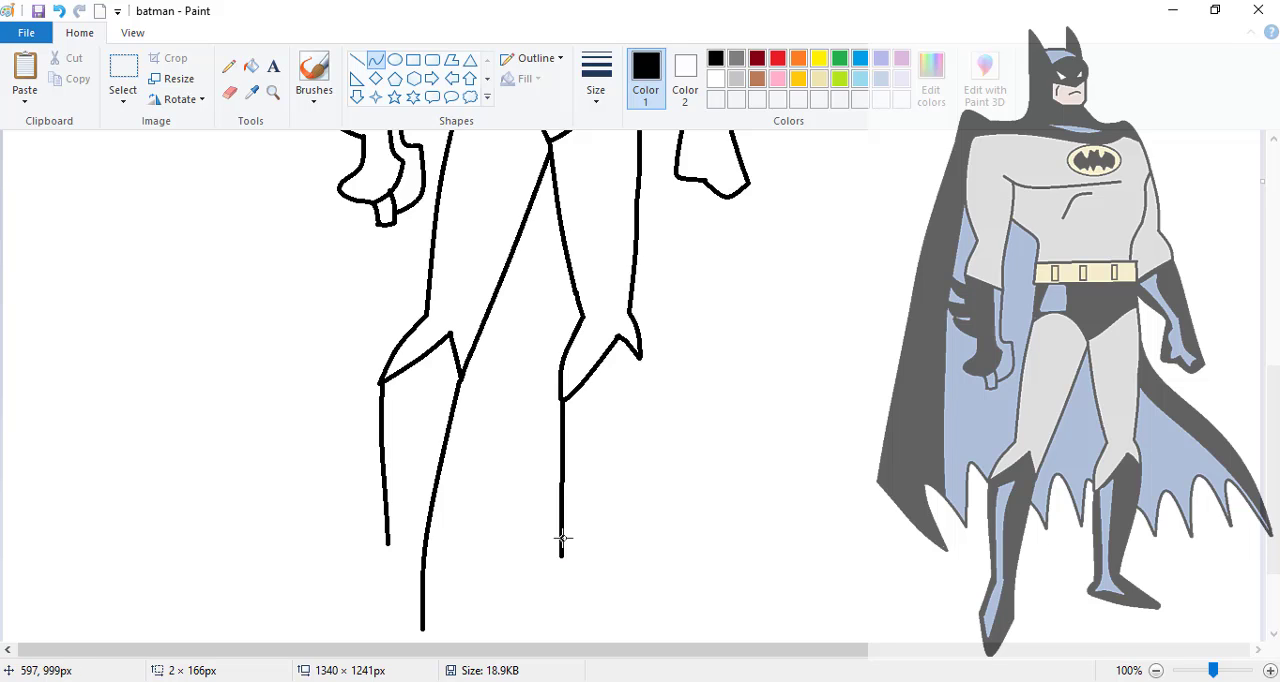
drag(564, 463, 553, 443)
drag(640, 358, 602, 541)
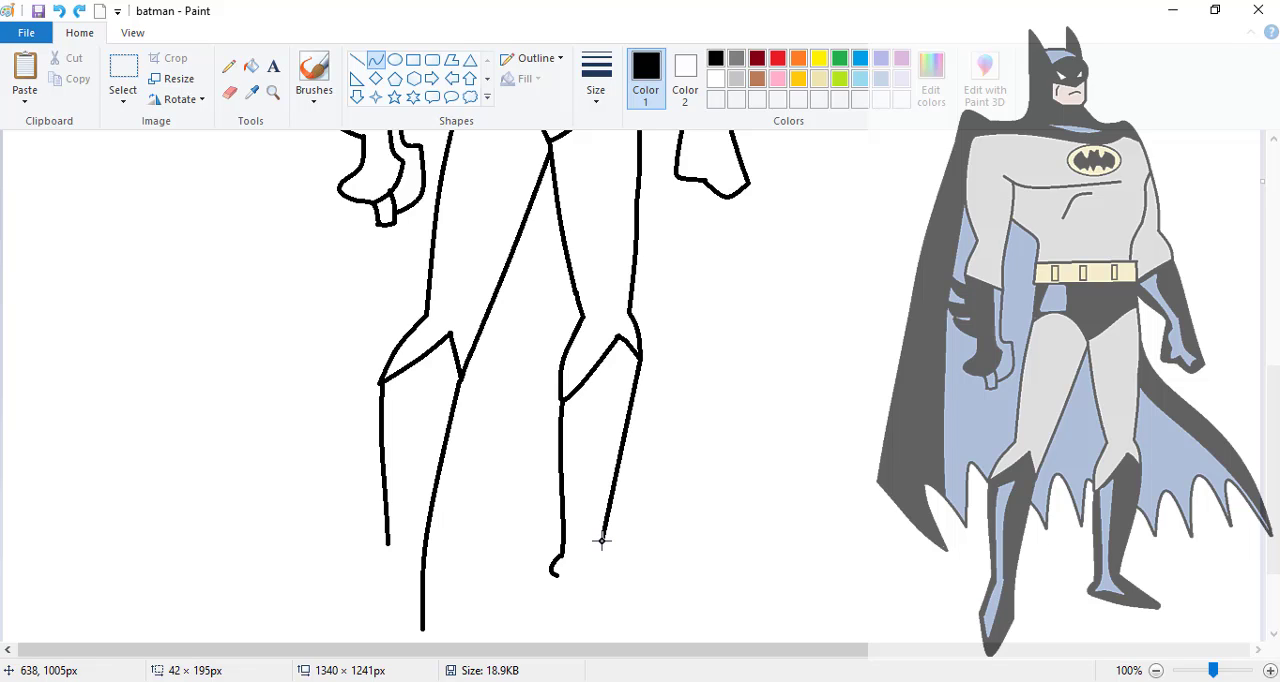
drag(626, 440, 639, 431)
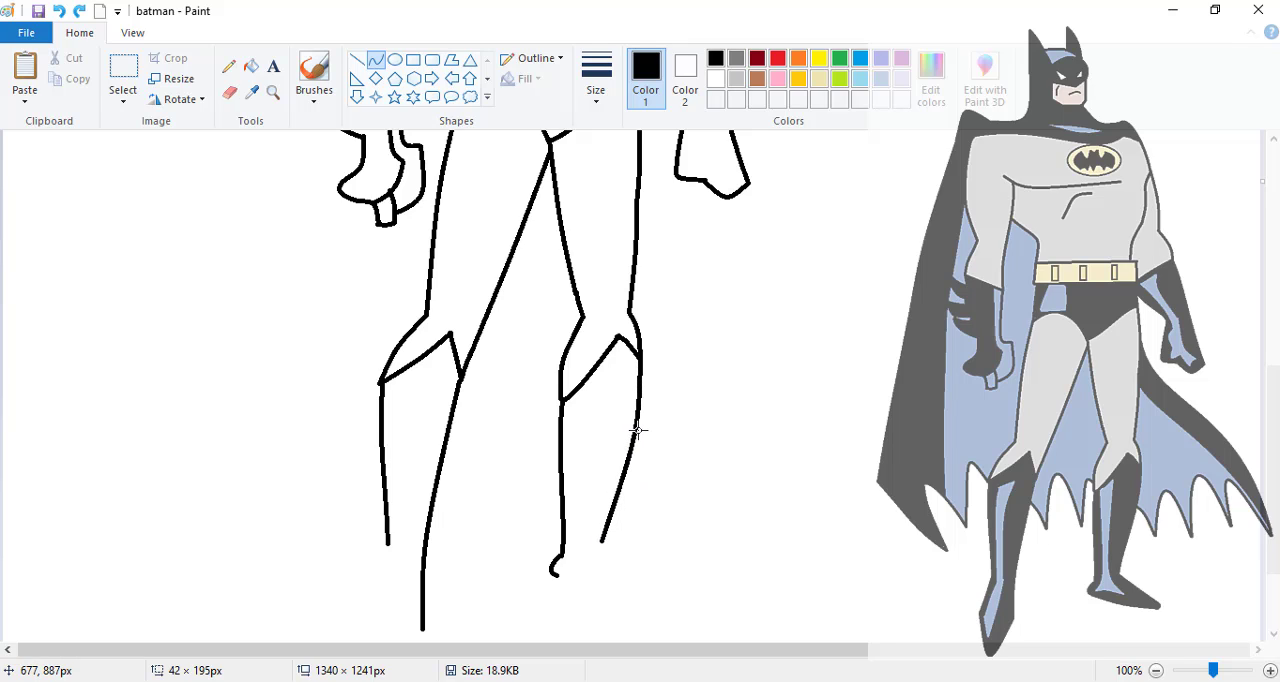
click(639, 431)
- Outline the far boot's foot with a pointed toe, and close the near boot's foot with a downward-pointing tip
mouse_move(556, 575)
mouse_down()
mouse_move(638, 601)
mouse_move(675, 591)
mouse_move(606, 594)
mouse_up()
click(603, 591)
drag(600, 540, 673, 597)
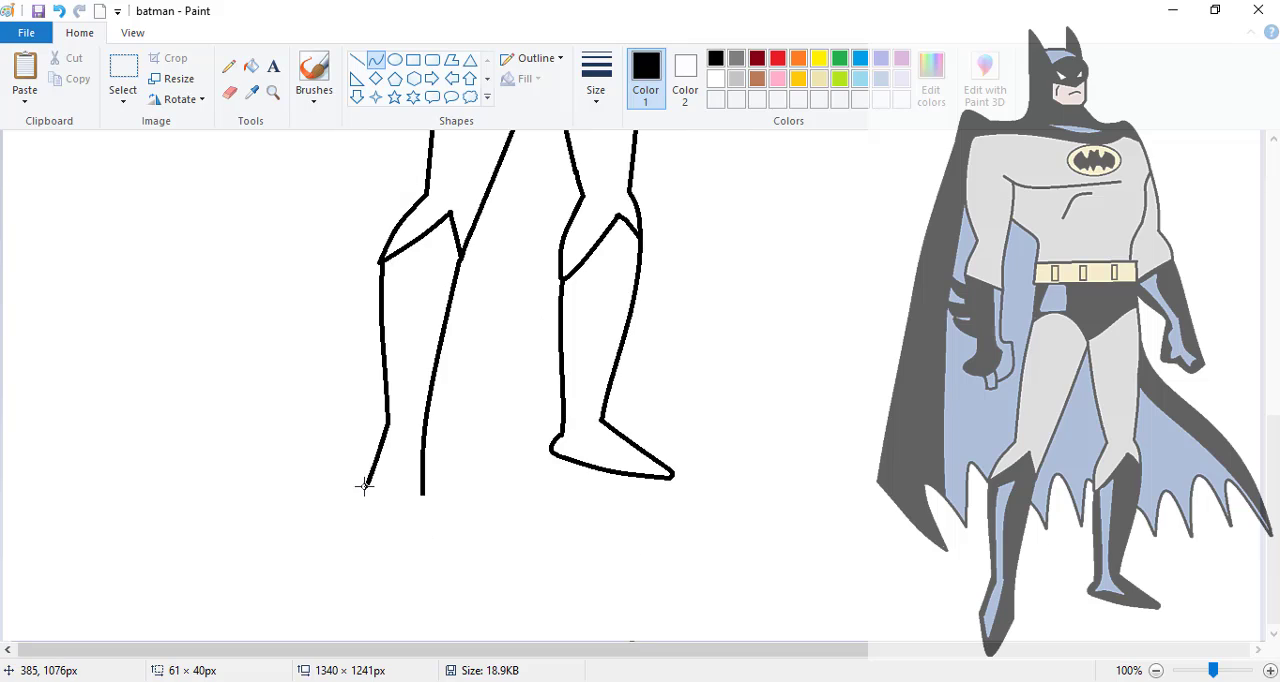
mouse_move(366, 487)
mouse_down()
mouse_move(423, 496)
mouse_move(387, 503)
mouse_move(378, 572)
mouse_up()
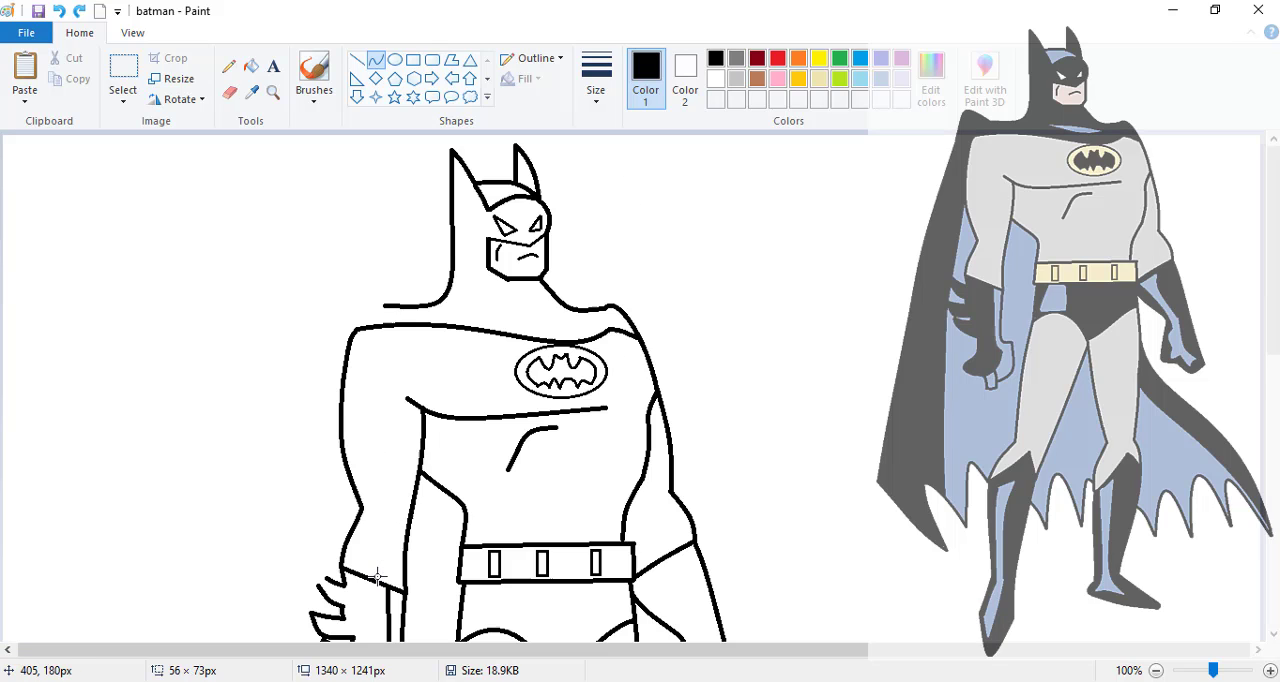
- Extend the cape's near-side outer edge down to its lower corner, and start the bottom edge toward the first hem point
mouse_move(390, 303)
mouse_down()
mouse_move(322, 343)
mouse_move(340, 313)
mouse_move(329, 271)
mouse_up()
drag(327, 325, 251, 600)
drag(251, 600, 247, 620)
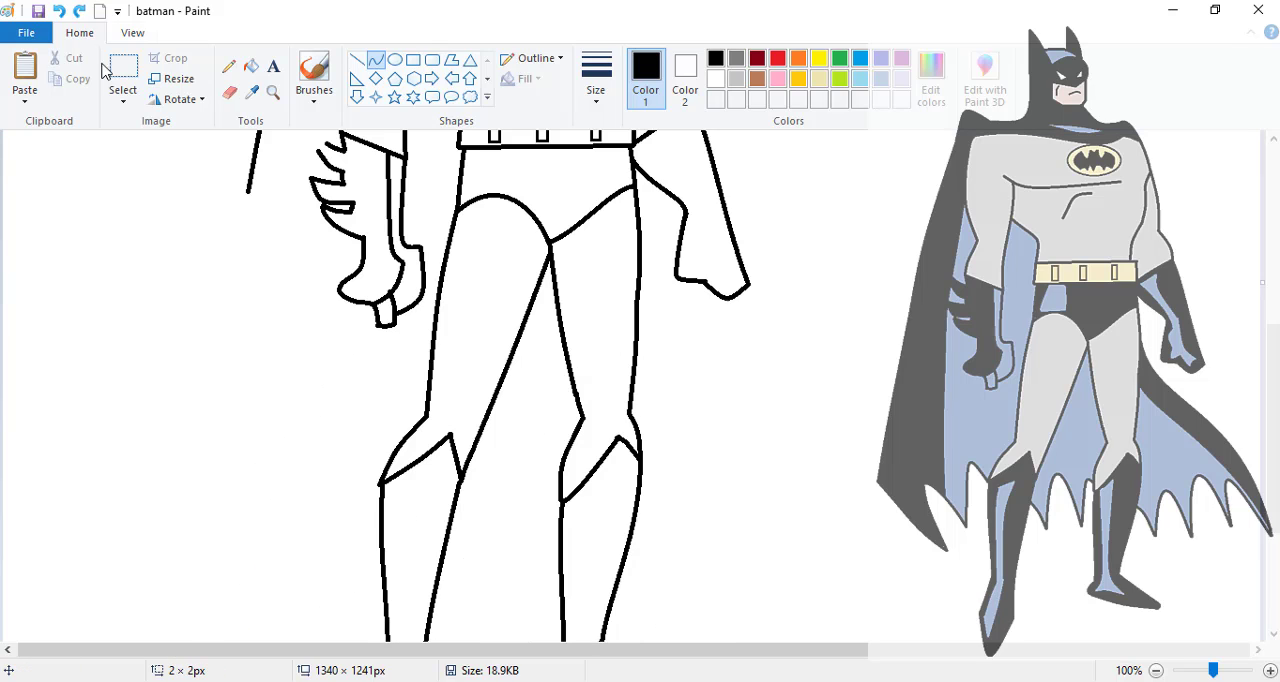
drag(247, 193, 310, 601)
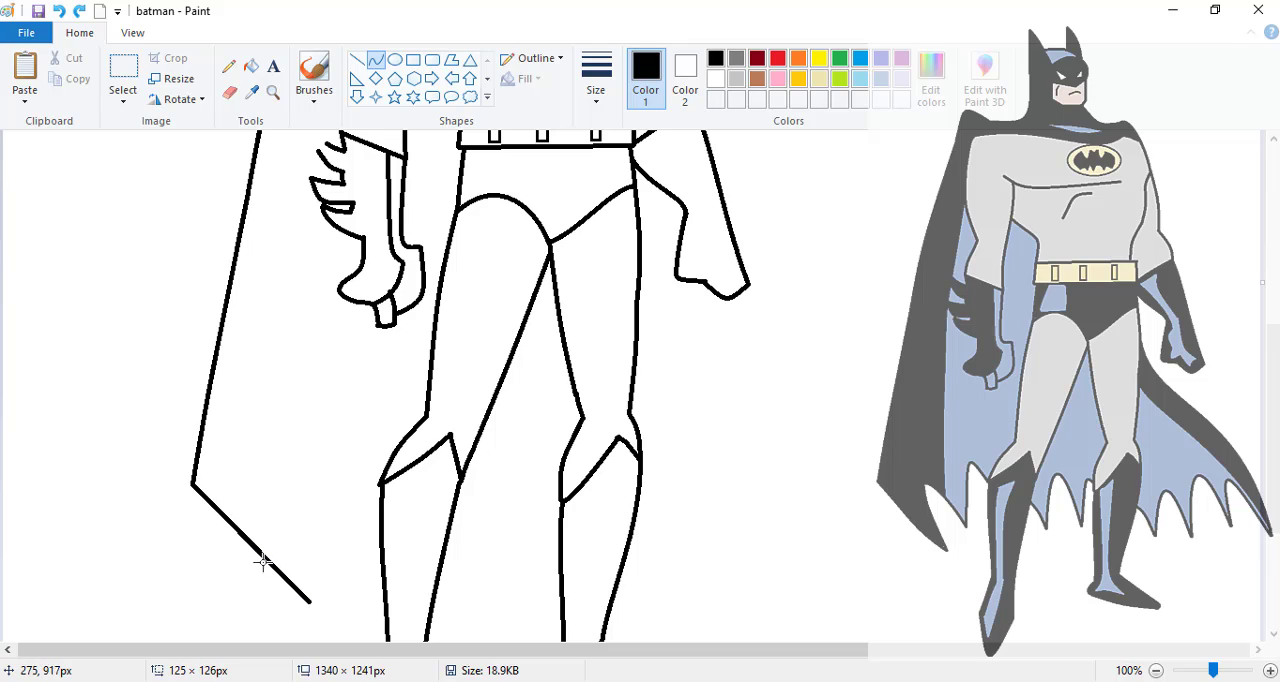
- Curve the cape's bottom edge and draw the scalloped, pointed hem from the near-side point up to the near boot
drag(268, 487, 310, 600)
mouse_move(268, 487)
mouse_down()
mouse_move(343, 562)
mouse_move(277, 478)
mouse_up()
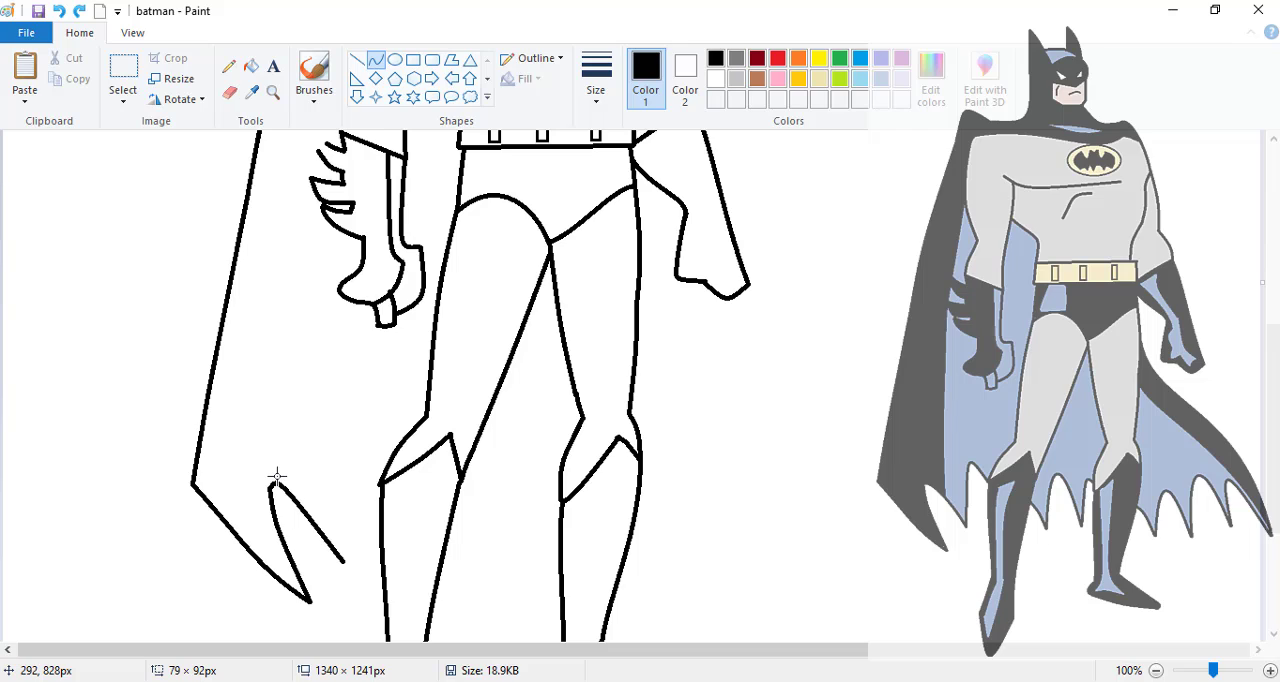
click(277, 478)
drag(343, 561, 352, 431)
- Draw the cape's scalloped hem between the two boots with two downward points
drag(451, 519, 475, 564)
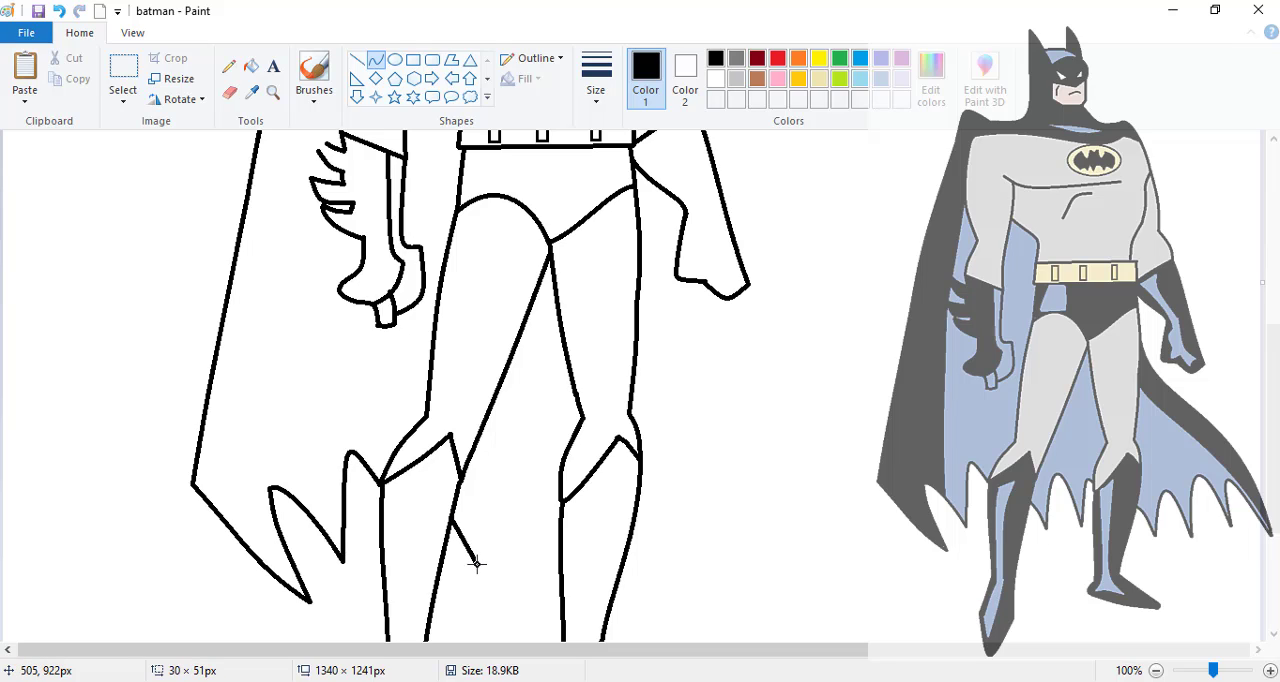
drag(468, 542, 511, 436)
drag(559, 490, 539, 562)
drag(552, 497, 543, 471)
- Draw the cape's far edge as an S-curve from the thigh to a low tip, and scallop the hem between the far boot and that tip
drag(640, 248, 865, 577)
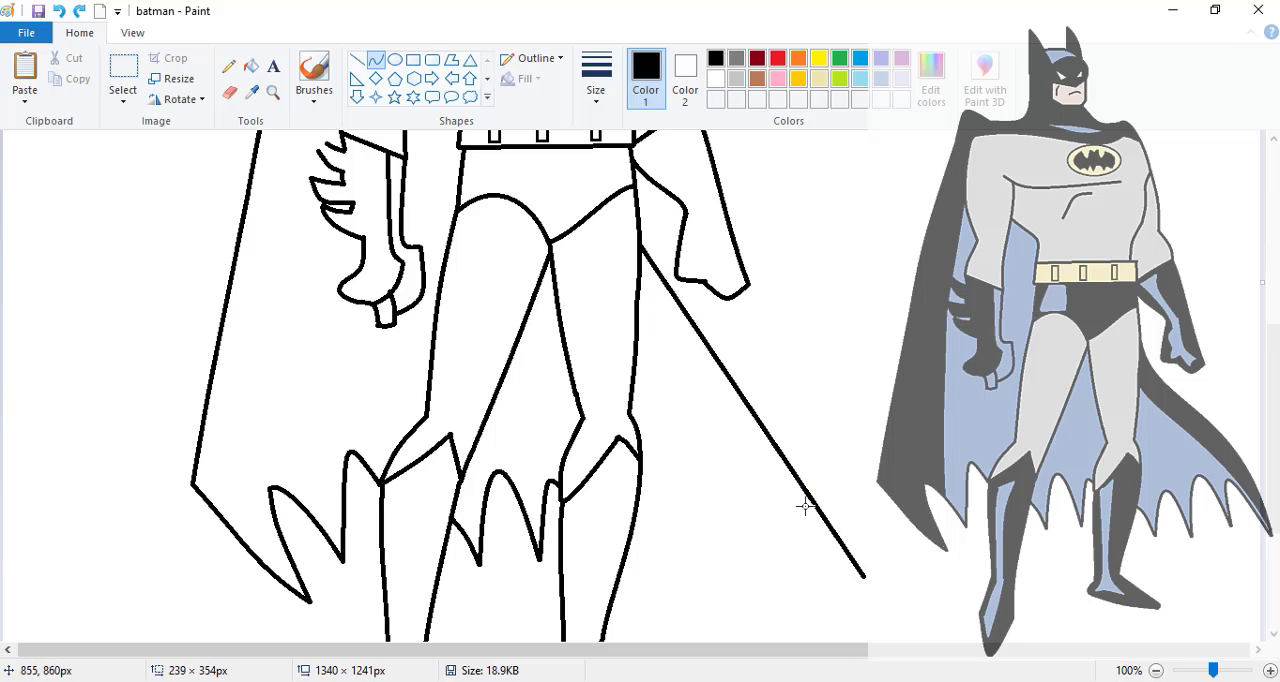
drag(660, 287, 790, 375)
drag(632, 524, 687, 469)
click(746, 508)
click(769, 571)
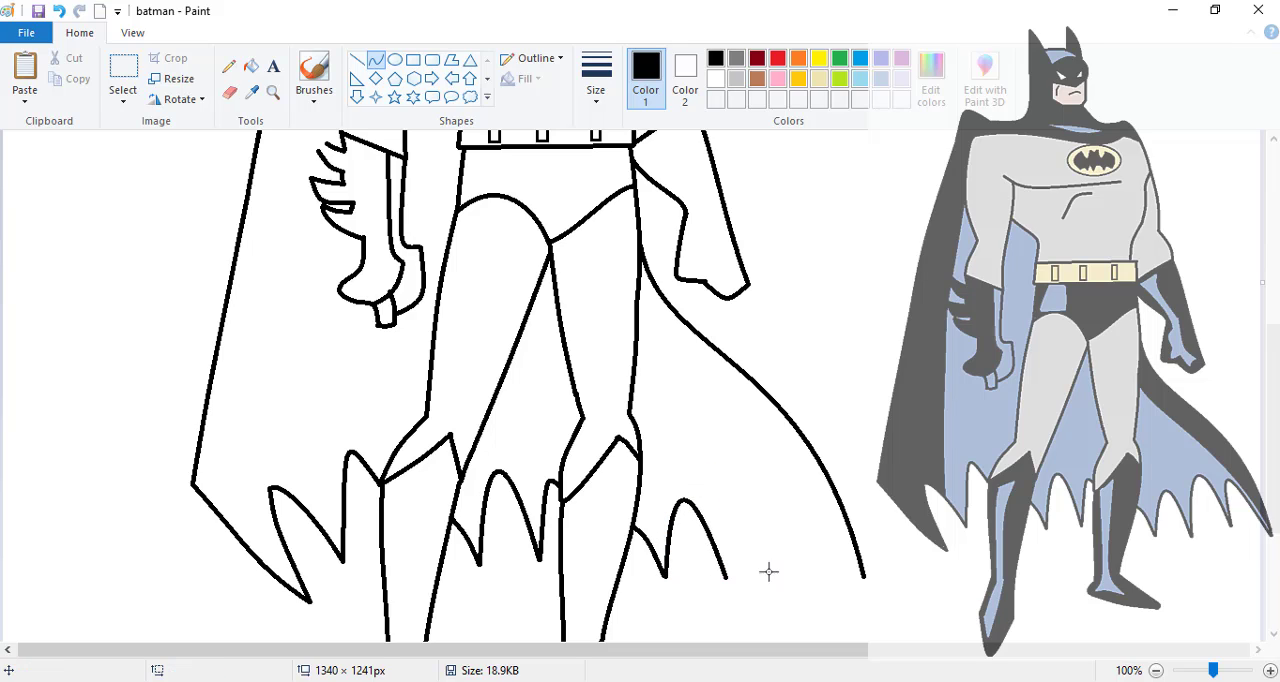
drag(725, 575, 748, 443)
click(811, 606)
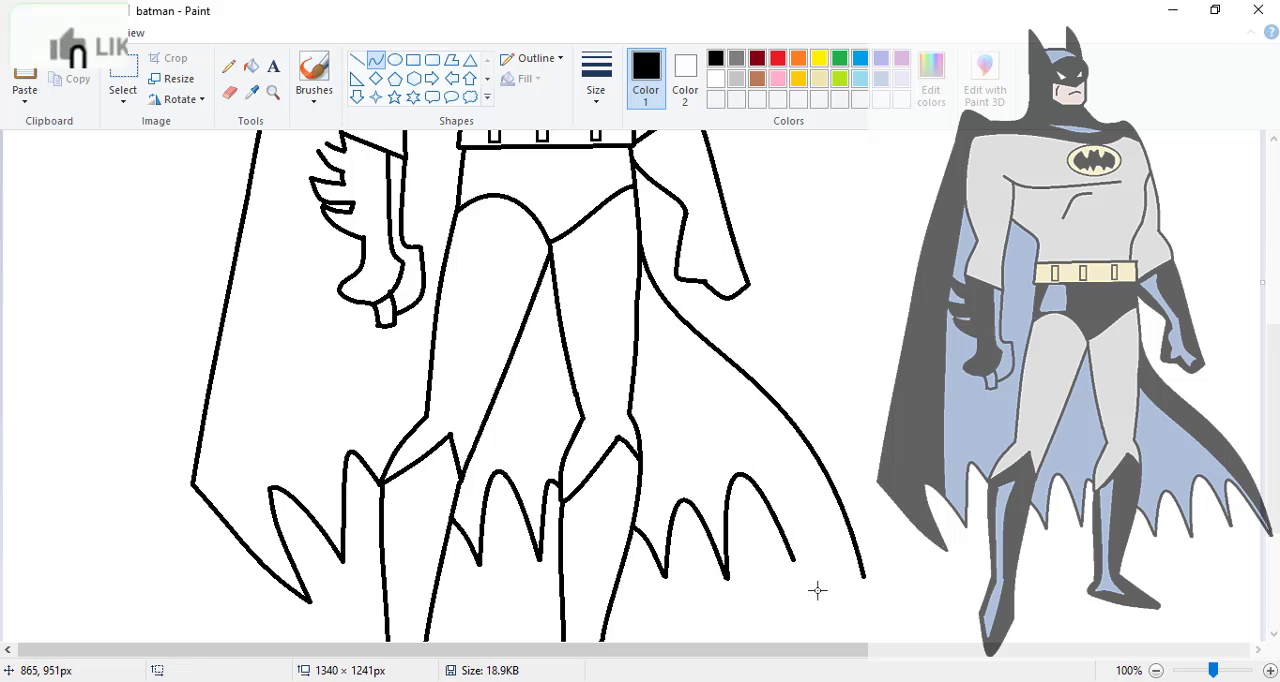
mouse_move(795, 560)
mouse_down()
mouse_move(865, 578)
mouse_move(769, 441)
mouse_up()
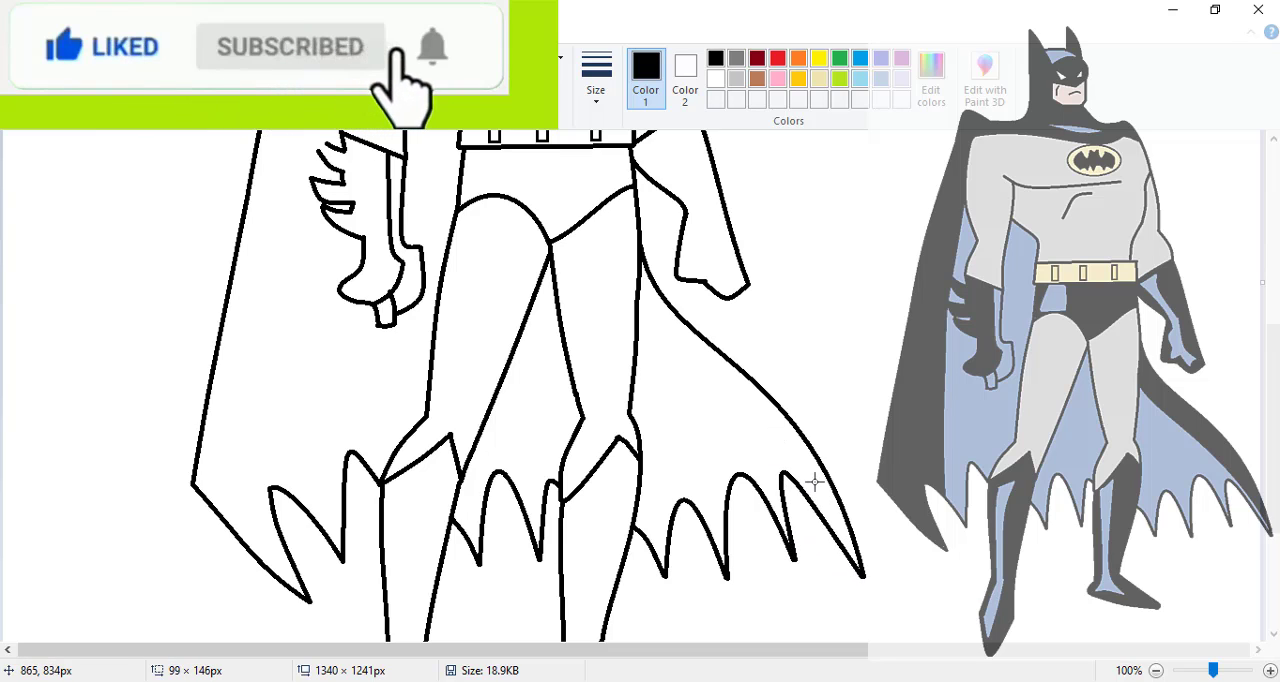
drag(814, 484, 792, 476)
- Draw the cape's inner fold line with a gentle curve from the near upper arm down behind the glove to the hem
scroll(792, 476, up, 3)
mouse_move(340, 236)
mouse_down()
mouse_move(295, 378)
mouse_move(280, 528)
mouse_move(303, 578)
mouse_up()
mouse_move(305, 505)
mouse_down()
mouse_move(323, 486)
mouse_move(301, 491)
mouse_up()
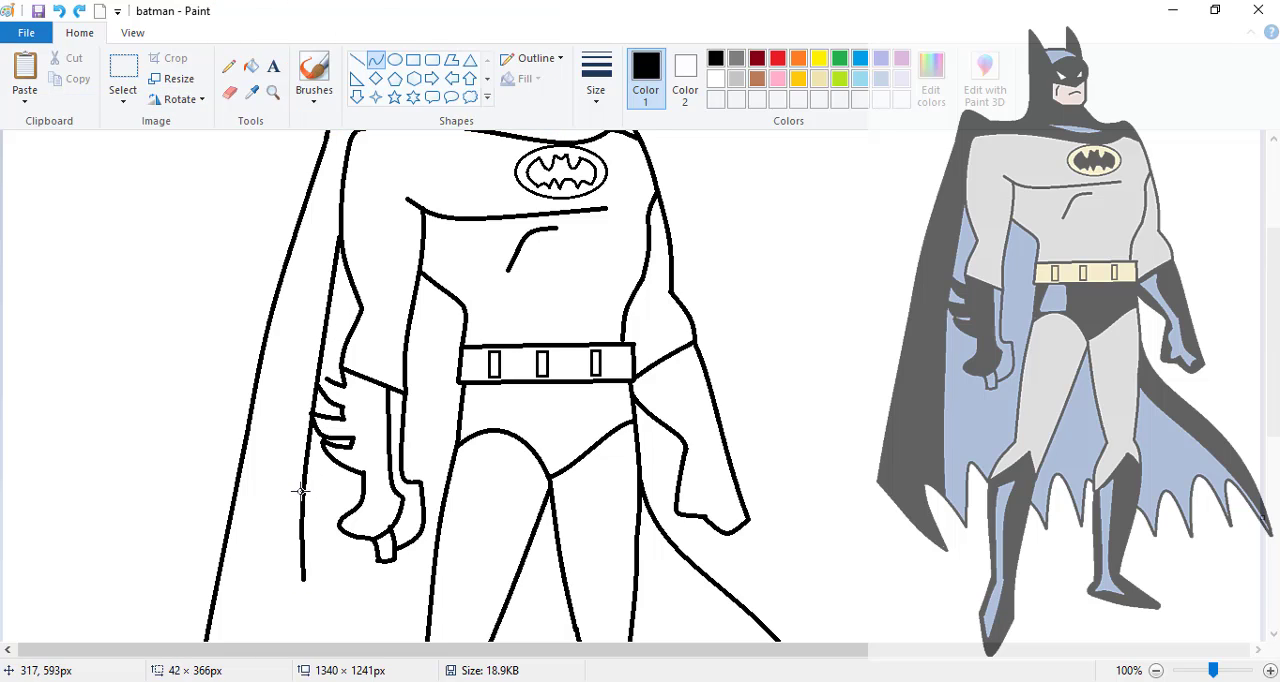
mouse_move(322, 351)
mouse_down()
mouse_move(301, 378)
mouse_move(306, 522)
mouse_move(303, 502)
mouse_up()
click(209, 320)
- Draw the far cape's inner fold line, curving from the far thigh down to the cape's tip
scroll(318, 378, down, 5)
drag(638, 323, 858, 571)
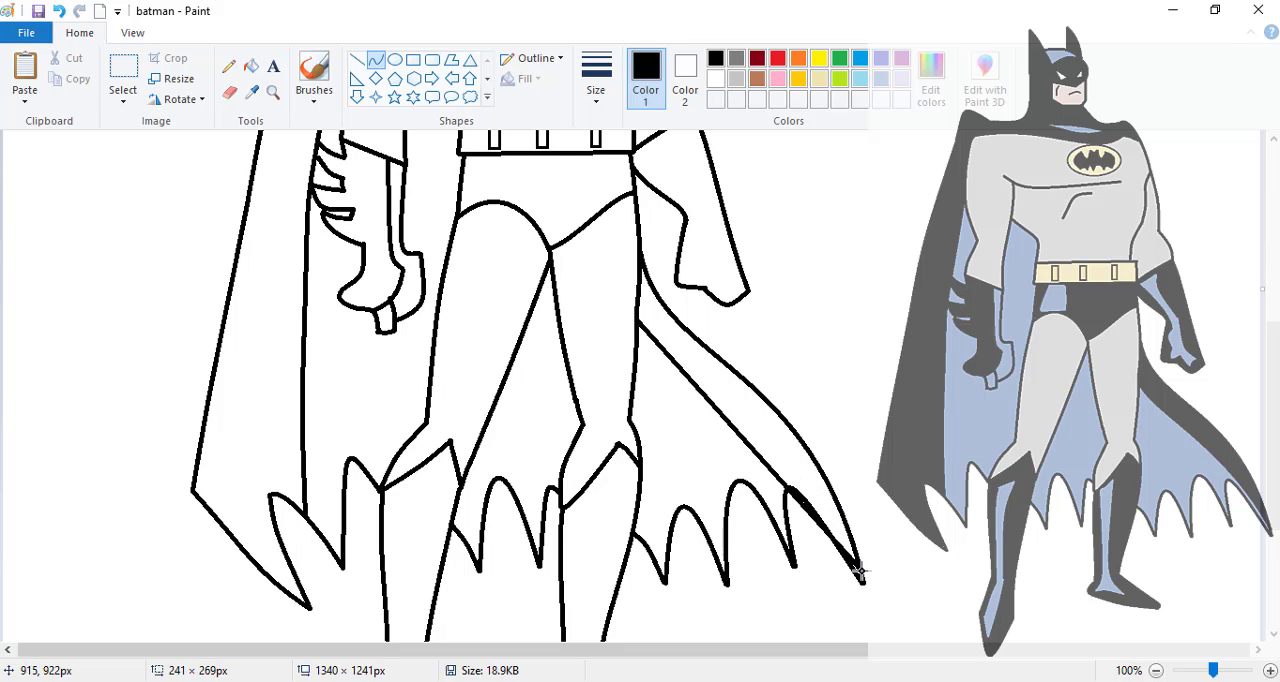
drag(679, 375, 777, 391)
- Outline a thin, closed, curved highlight shape on the cape's collar just below the neck
scroll(482, 308, up, 5)
drag(482, 308, 577, 321)
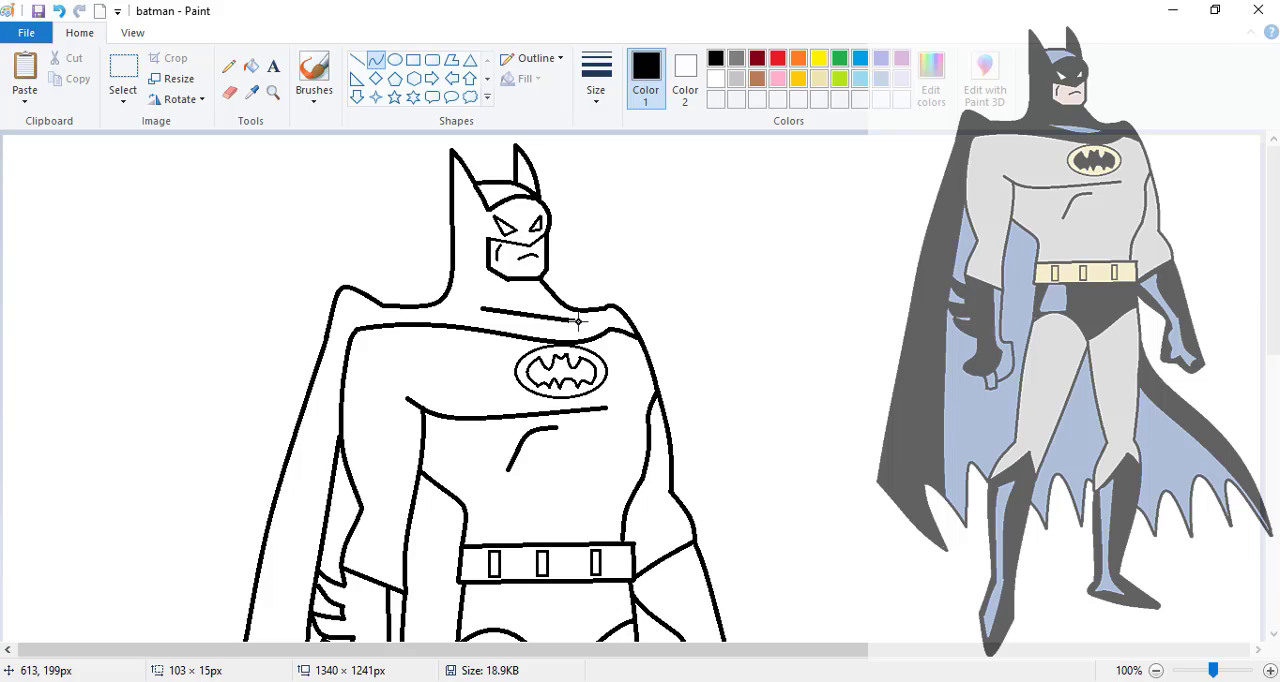
click(536, 312)
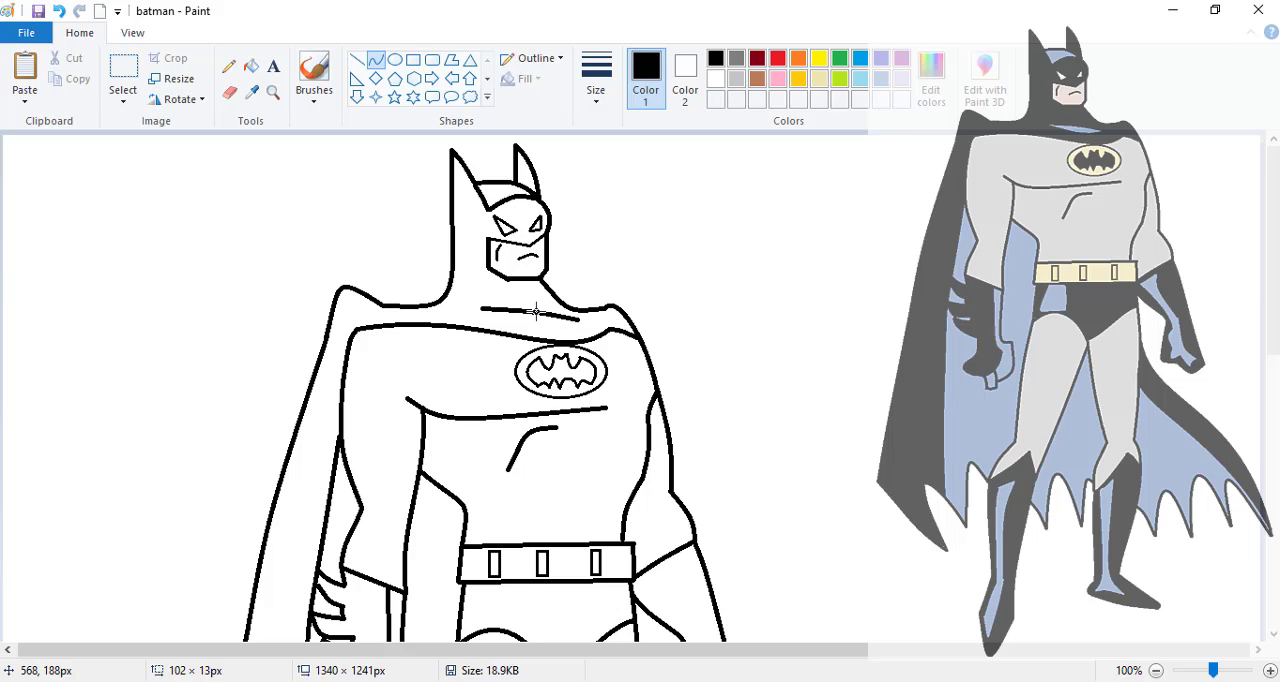
click(593, 267)
drag(481, 307, 503, 318)
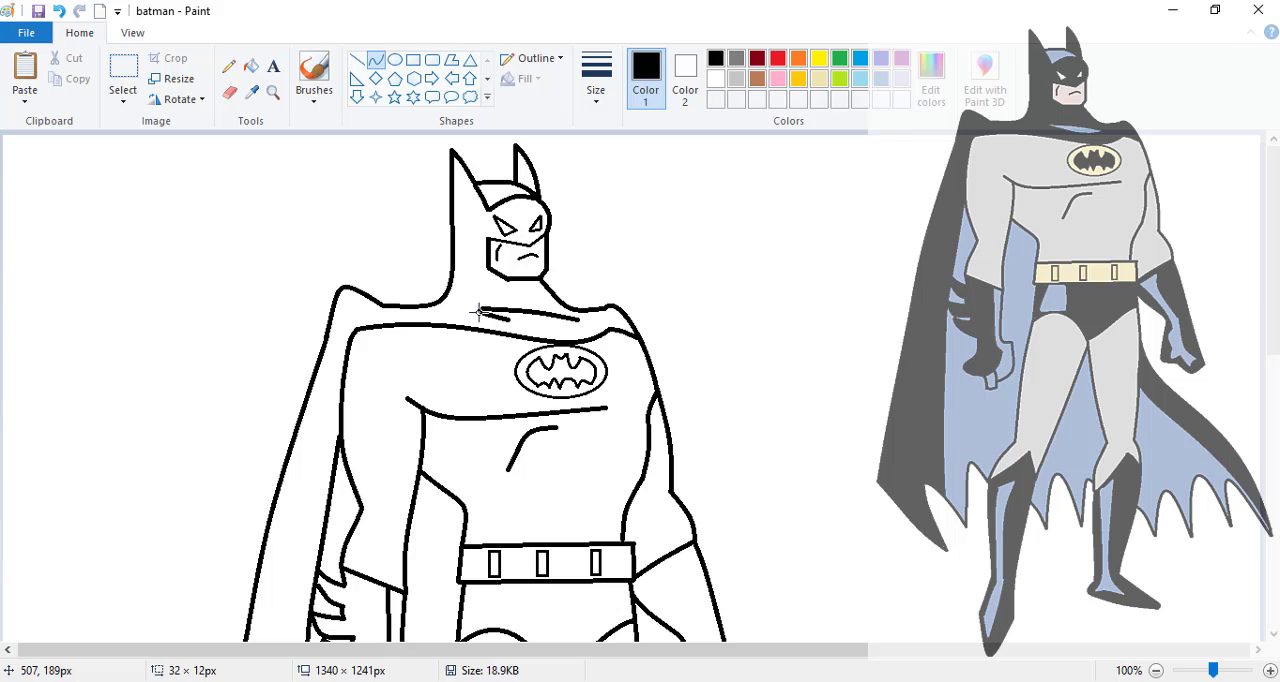
click(478, 312)
click(630, 287)
drag(575, 320, 549, 326)
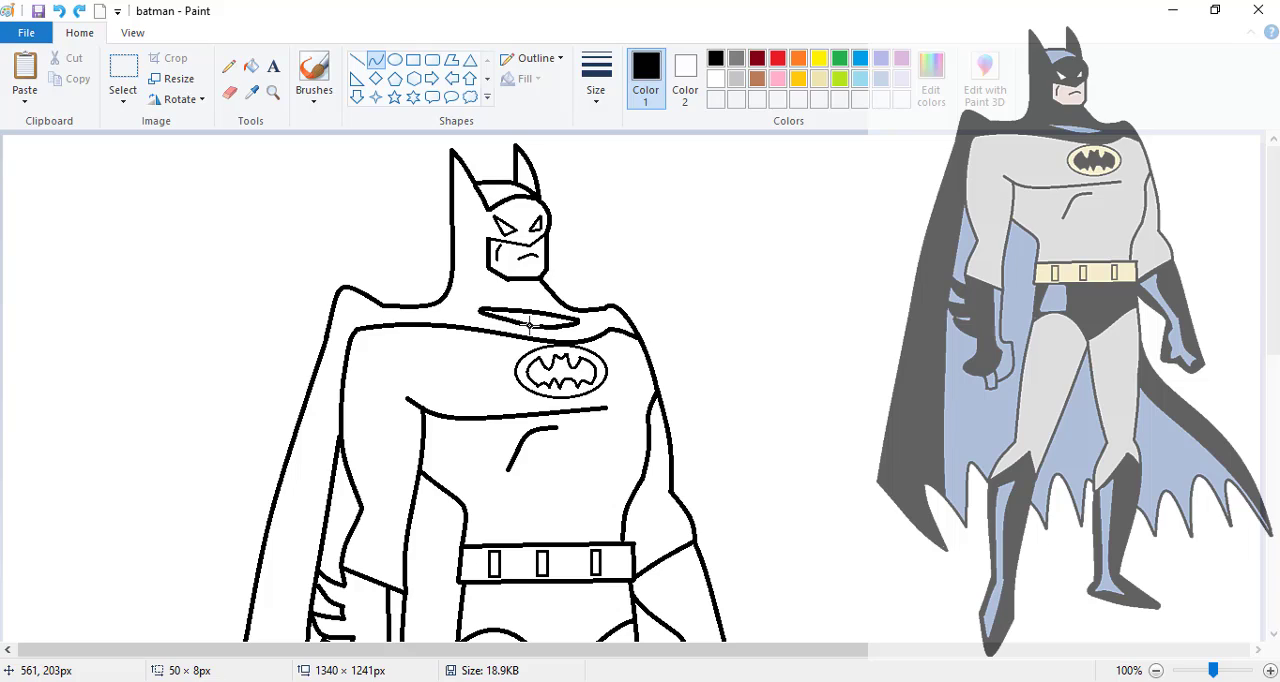
- Outline a small four-sided highlight in grey-blue on the briefs, just below the belt's near end
drag(479, 585, 520, 585)
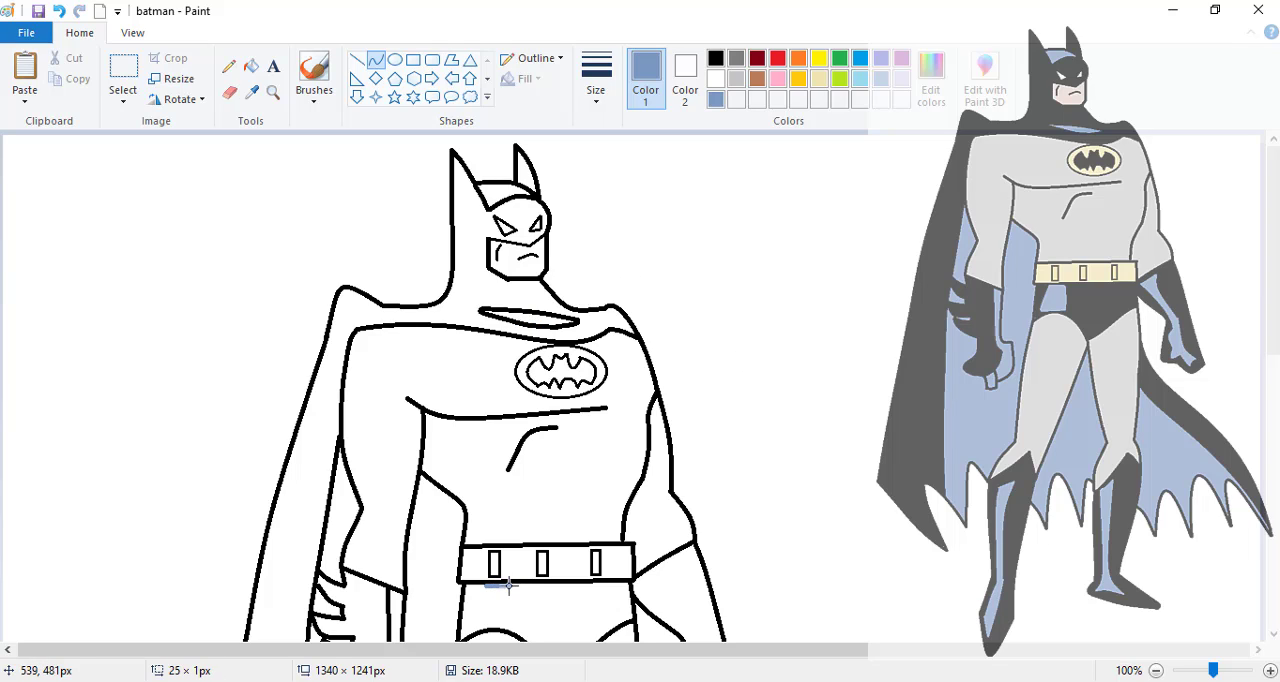
click(508, 586)
click(538, 501)
drag(485, 587, 478, 622)
click(474, 611)
drag(509, 588, 500, 624)
click(512, 611)
drag(500, 624, 511, 625)
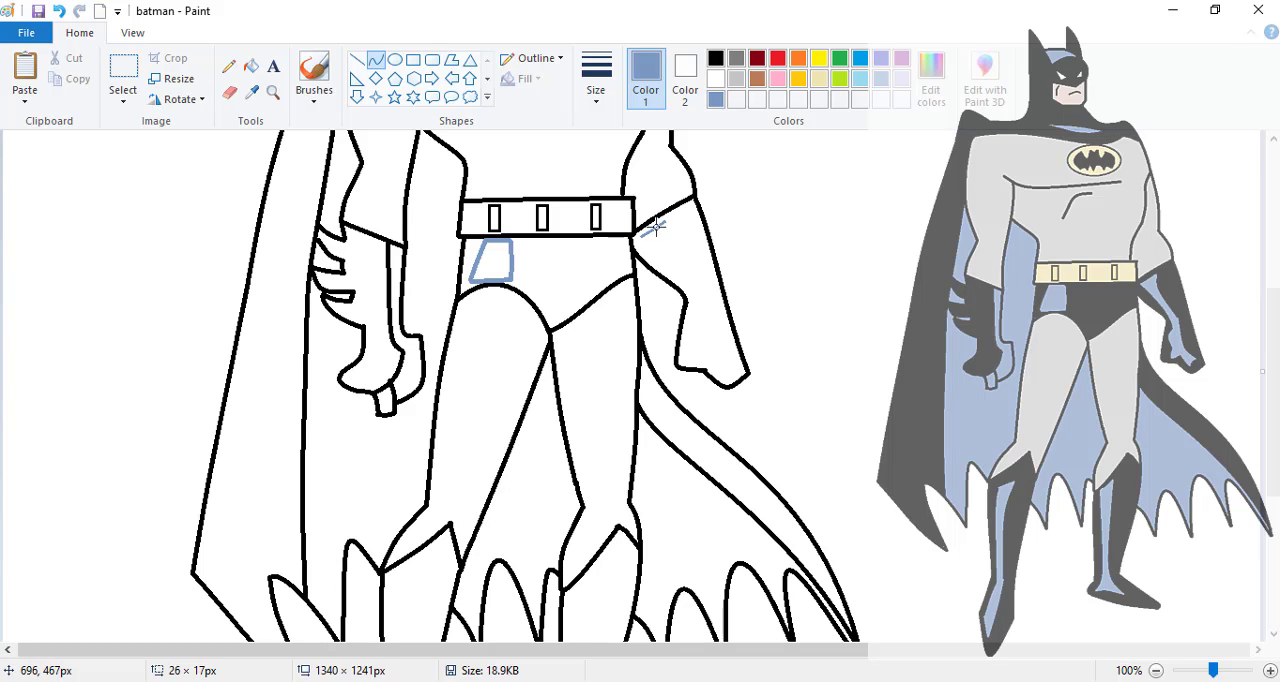
- Outline the forearm part of the far glove's highlight in grey-blue, with a short upper edge and two curved sides tapering to the wrist
click(770, 212)
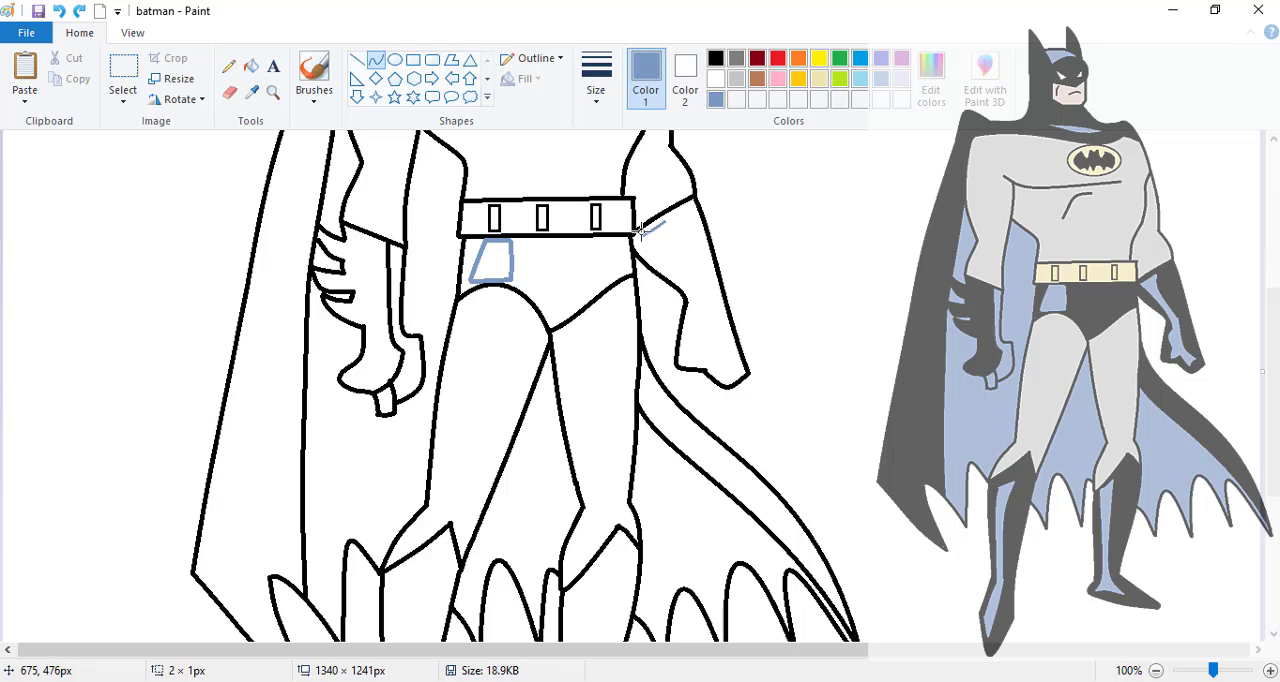
drag(640, 236, 697, 314)
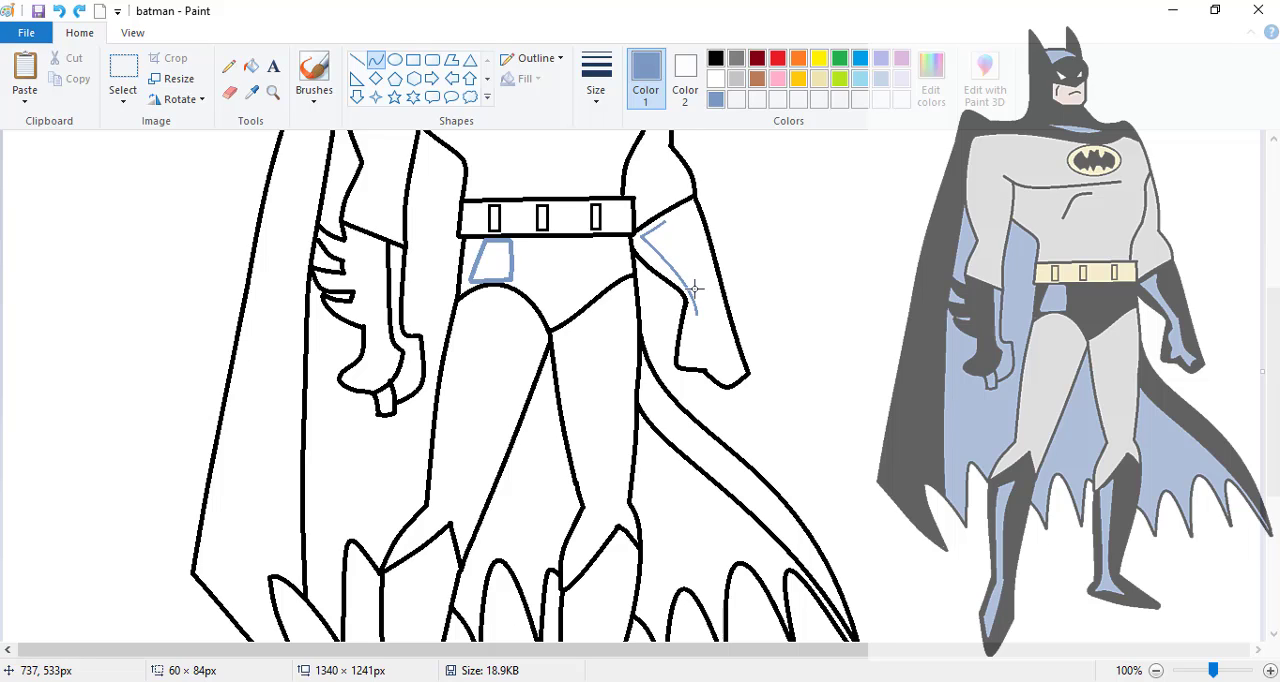
click(694, 289)
click(756, 287)
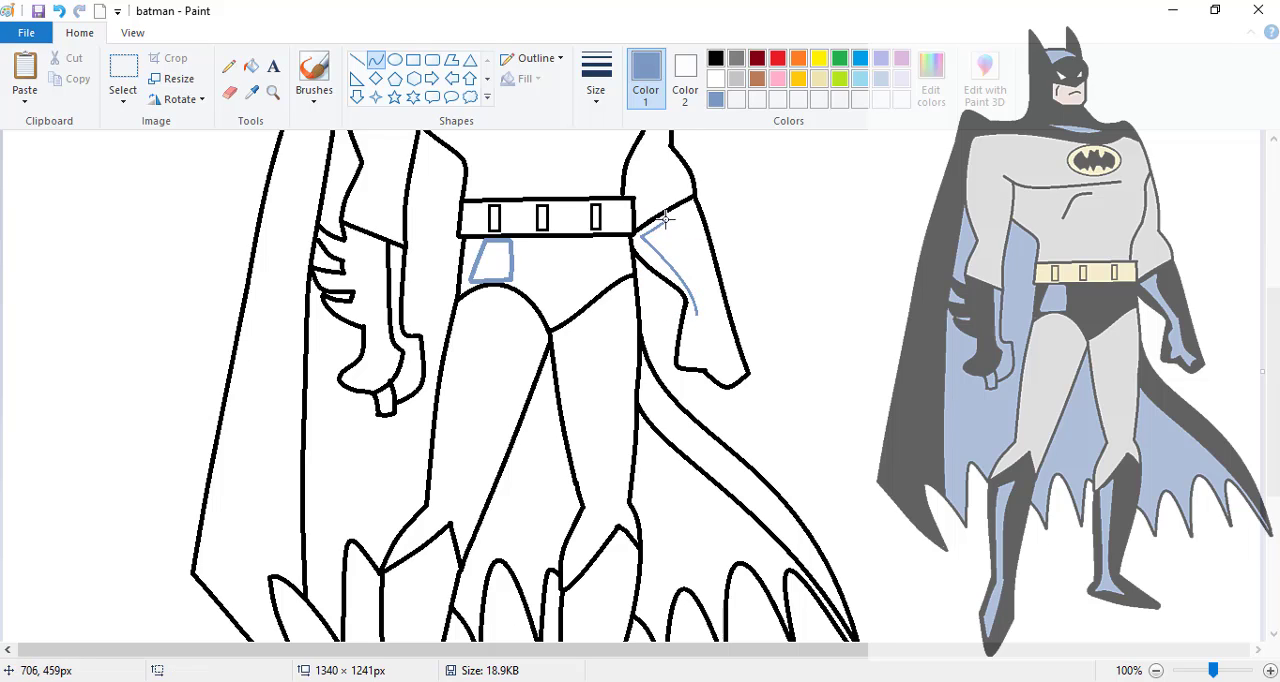
drag(667, 221, 702, 296)
drag(679, 254, 663, 247)
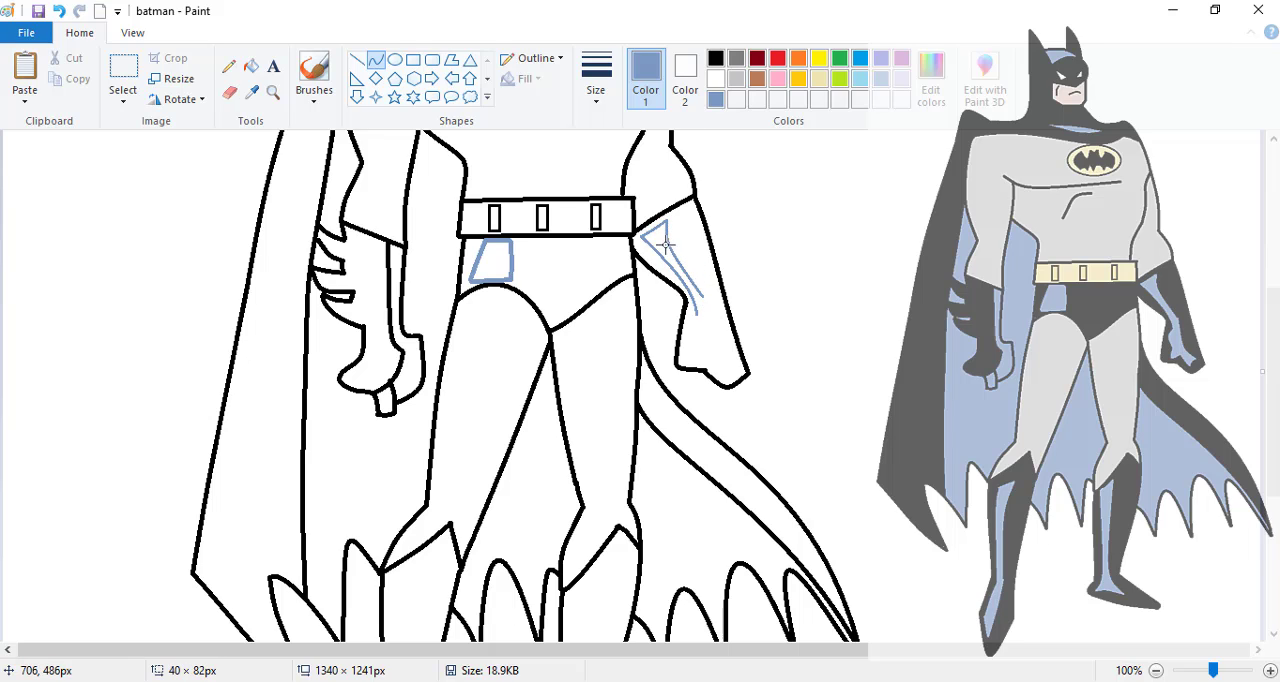
click(664, 247)
click(745, 256)
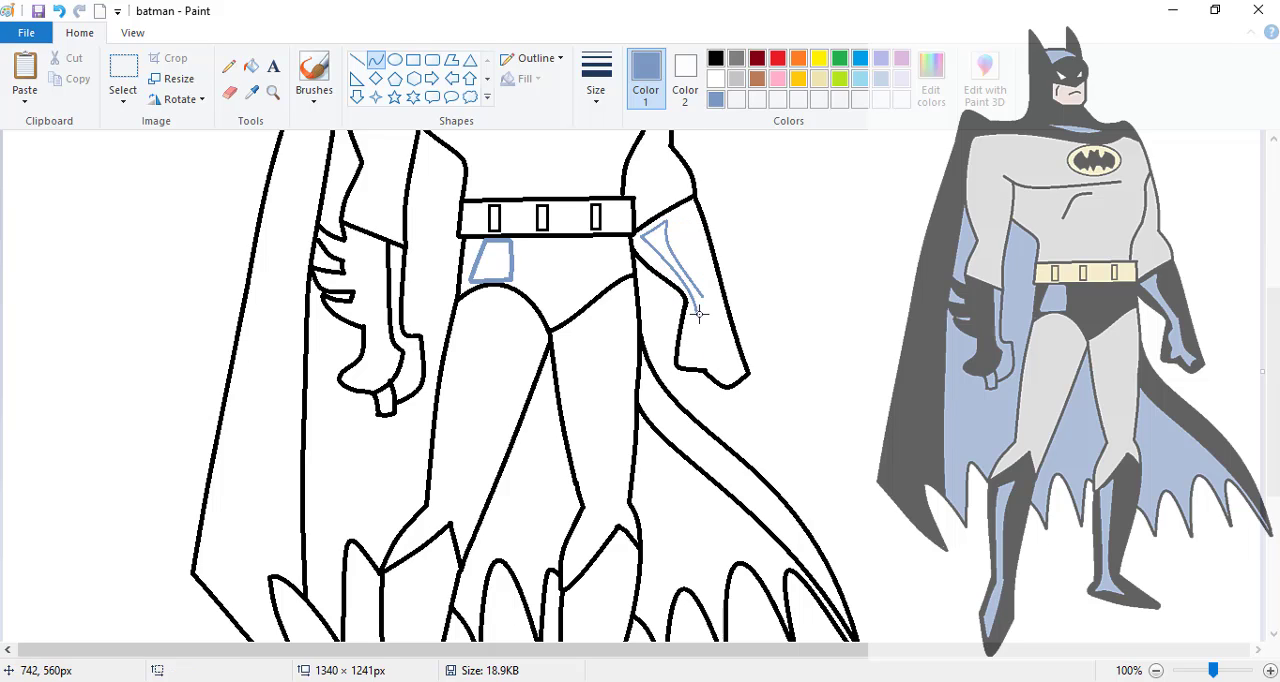
- Draw the hand part of the far glove's highlight with a thumb and finger, closing the grey-blue outline
mouse_move(698, 313)
mouse_down()
mouse_move(689, 338)
mouse_move(686, 324)
mouse_move(734, 367)
mouse_move(711, 349)
mouse_move(691, 364)
mouse_move(734, 363)
mouse_up()
click(686, 324)
click(767, 314)
click(711, 349)
click(774, 329)
click(691, 364)
click(771, 341)
- Outline a long, narrow grey-blue highlight on the near boot, curving down the shin and ending in a point at the toe
scroll(729, 367, down, 3)
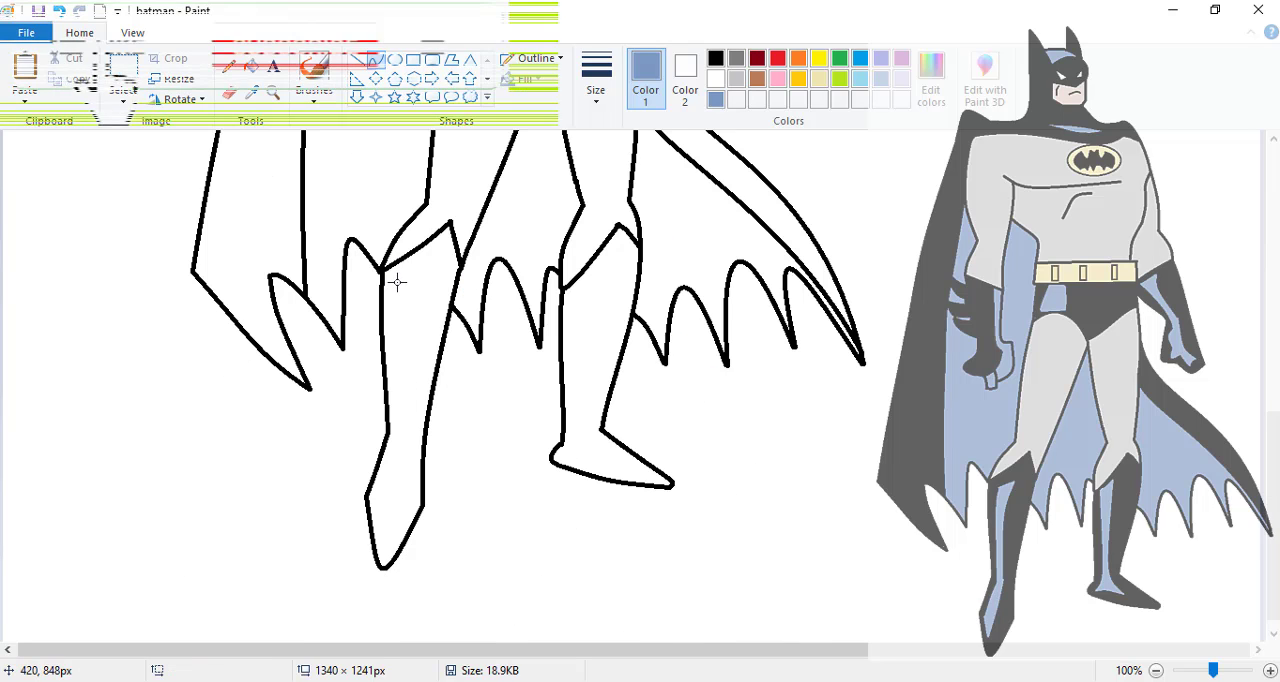
mouse_move(398, 283)
mouse_down()
mouse_move(426, 272)
mouse_move(389, 320)
mouse_move(396, 495)
mouse_move(396, 450)
mouse_up()
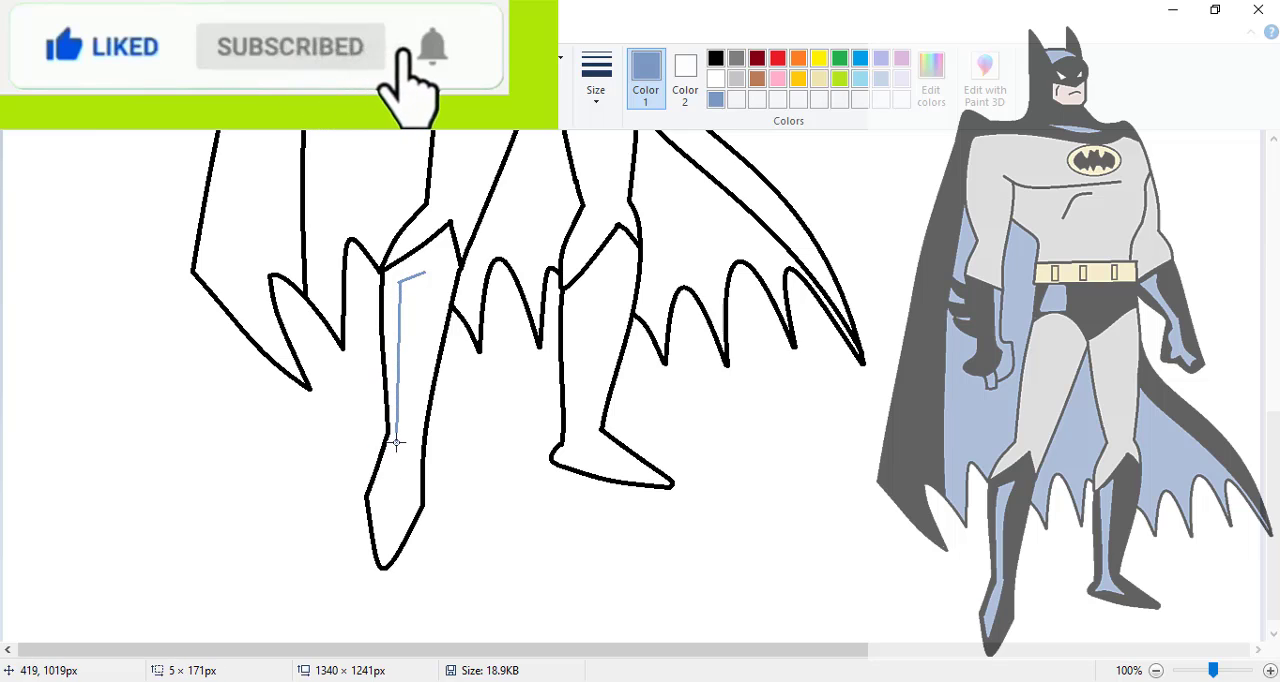
double_click(394, 307)
click(329, 381)
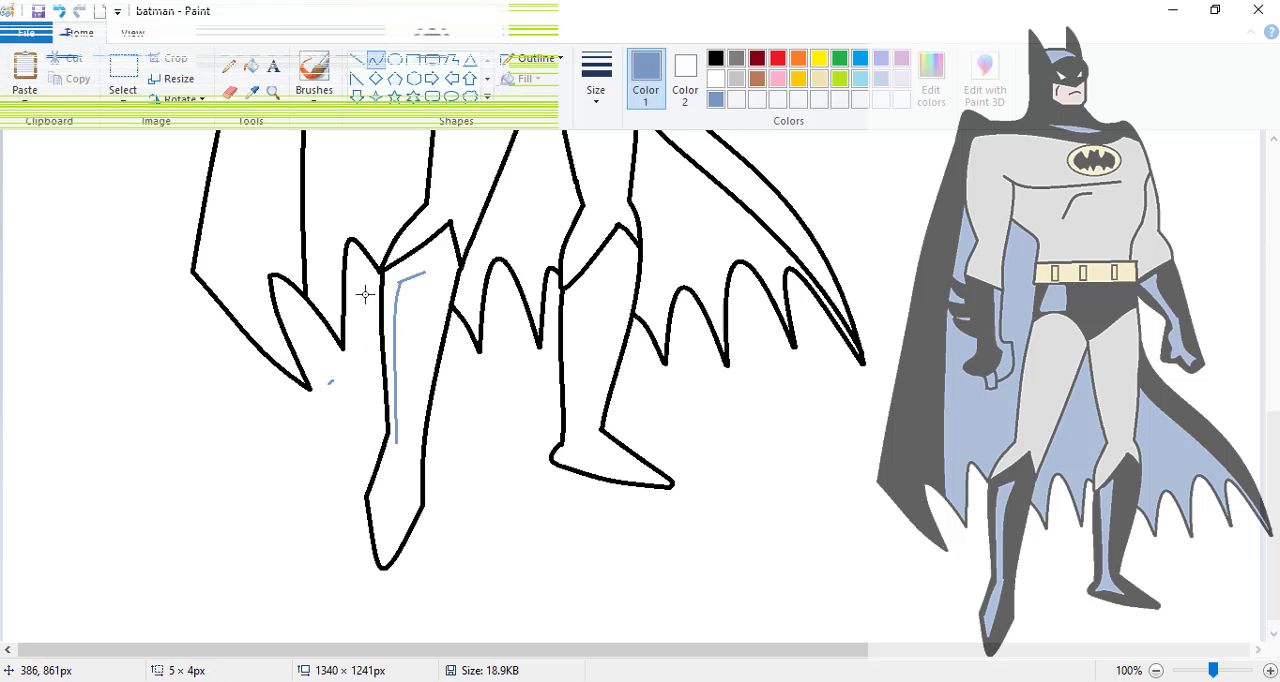
drag(423, 272, 400, 448)
drag(411, 361, 405, 320)
click(404, 318)
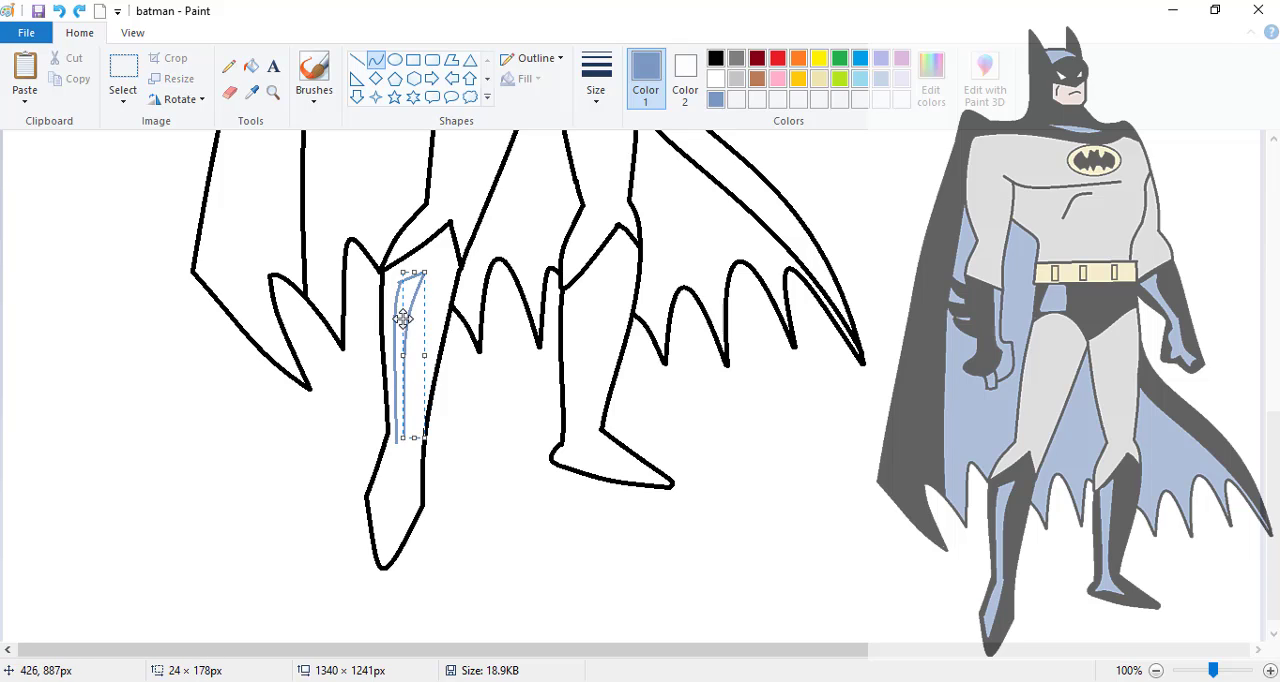
click(313, 396)
mouse_move(405, 438)
mouse_down()
mouse_move(404, 496)
mouse_move(380, 536)
mouse_move(374, 507)
mouse_move(380, 536)
mouse_up()
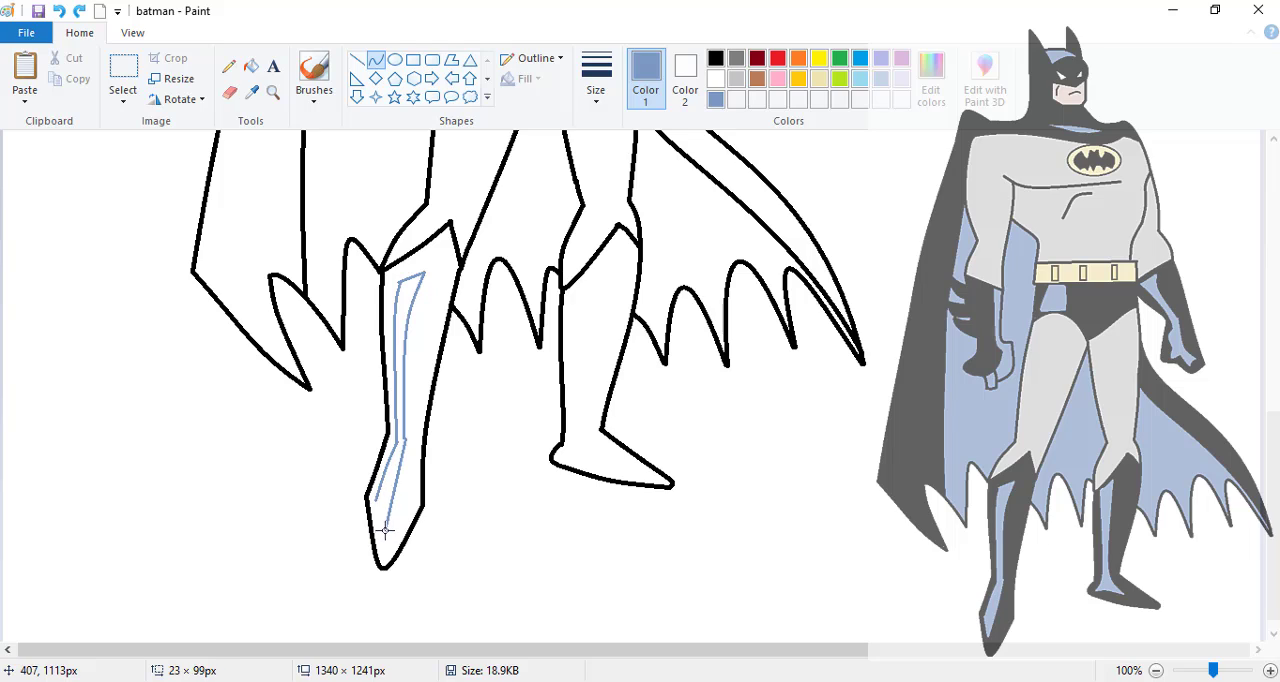
double_click(397, 485)
- Outline a narrow grey-blue highlight on the far boot, with curved sides flaring out at the foot
drag(594, 268, 573, 286)
mouse_move(573, 282)
mouse_down()
mouse_move(570, 394)
mouse_move(537, 414)
mouse_move(533, 398)
mouse_move(556, 381)
mouse_move(584, 425)
mouse_move(563, 457)
mouse_move(611, 463)
mouse_move(580, 454)
mouse_up()
click(578, 448)
click(580, 454)
drag(593, 269, 611, 463)
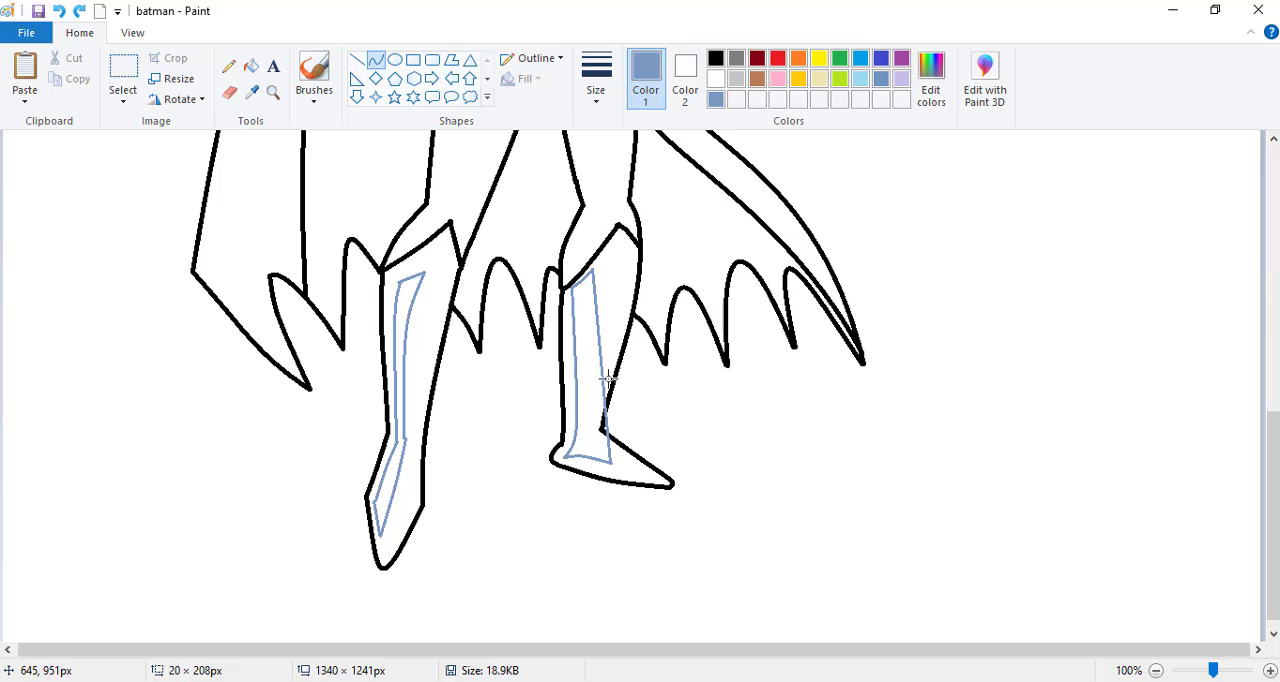
drag(609, 378, 581, 434)
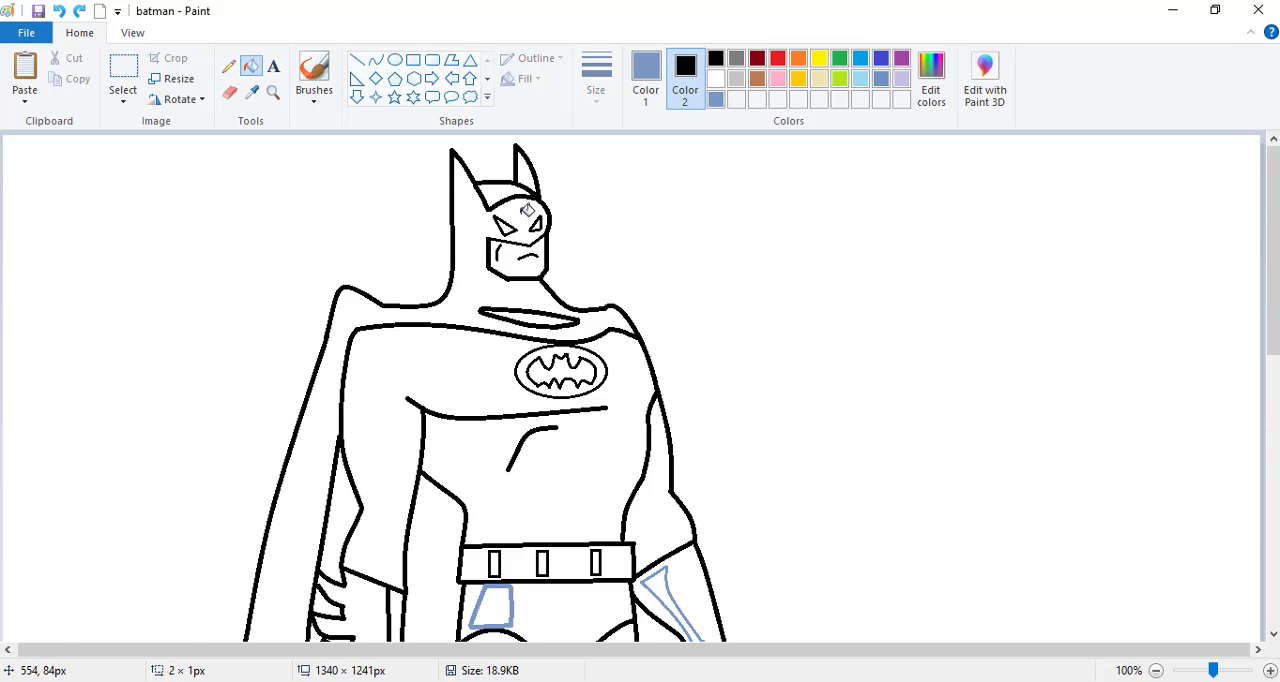
- Fill the mask, far ear and chest bat with black, and the forehead and collar highlights with grey-blue
right_click(527, 210)
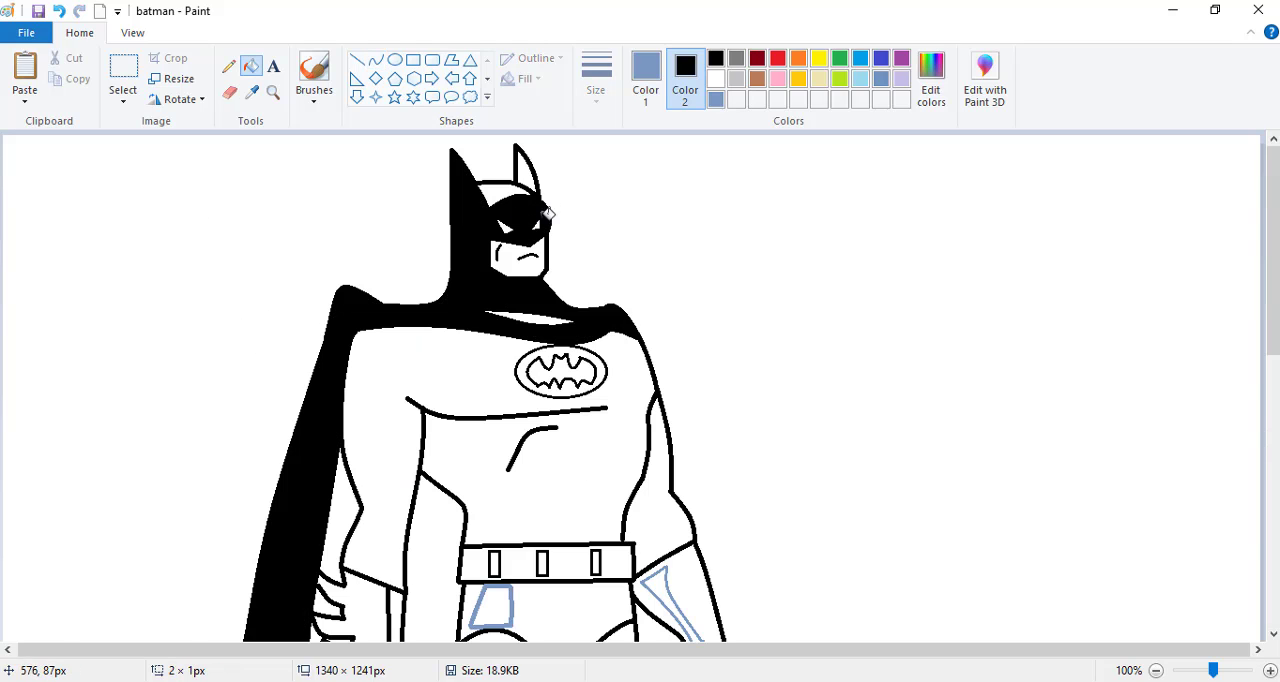
right_click(526, 171)
click(509, 189)
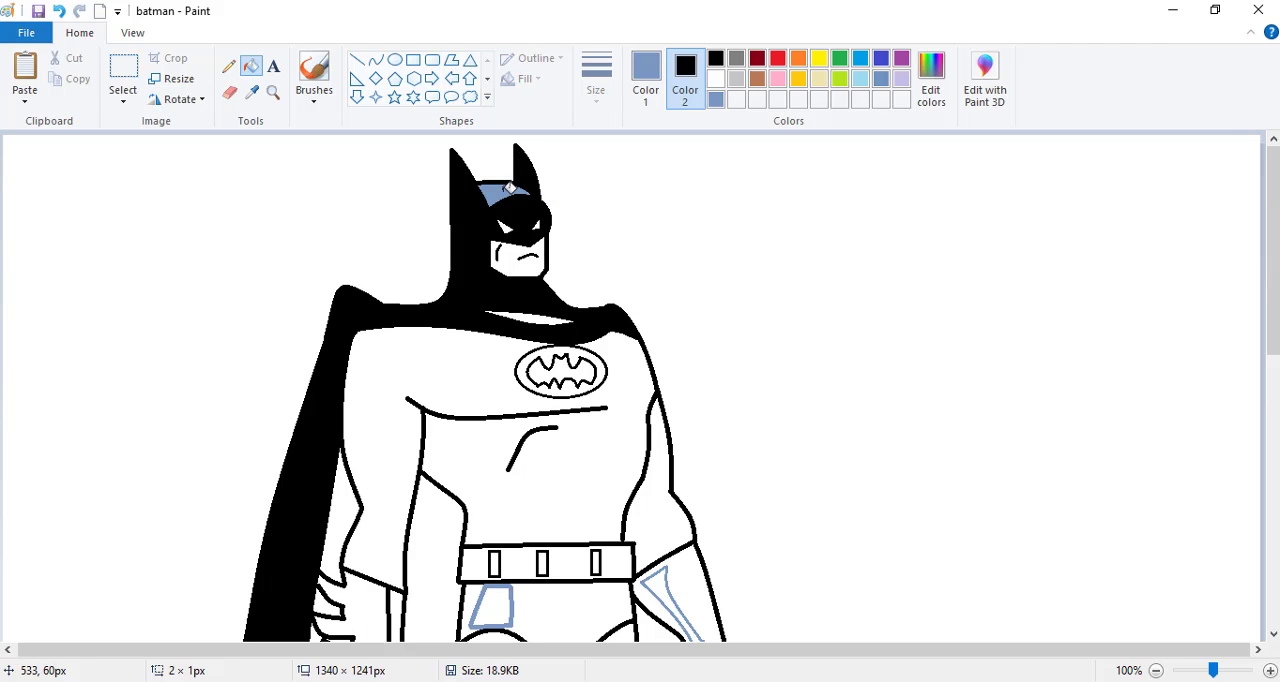
drag(1273, 344, 1271, 391)
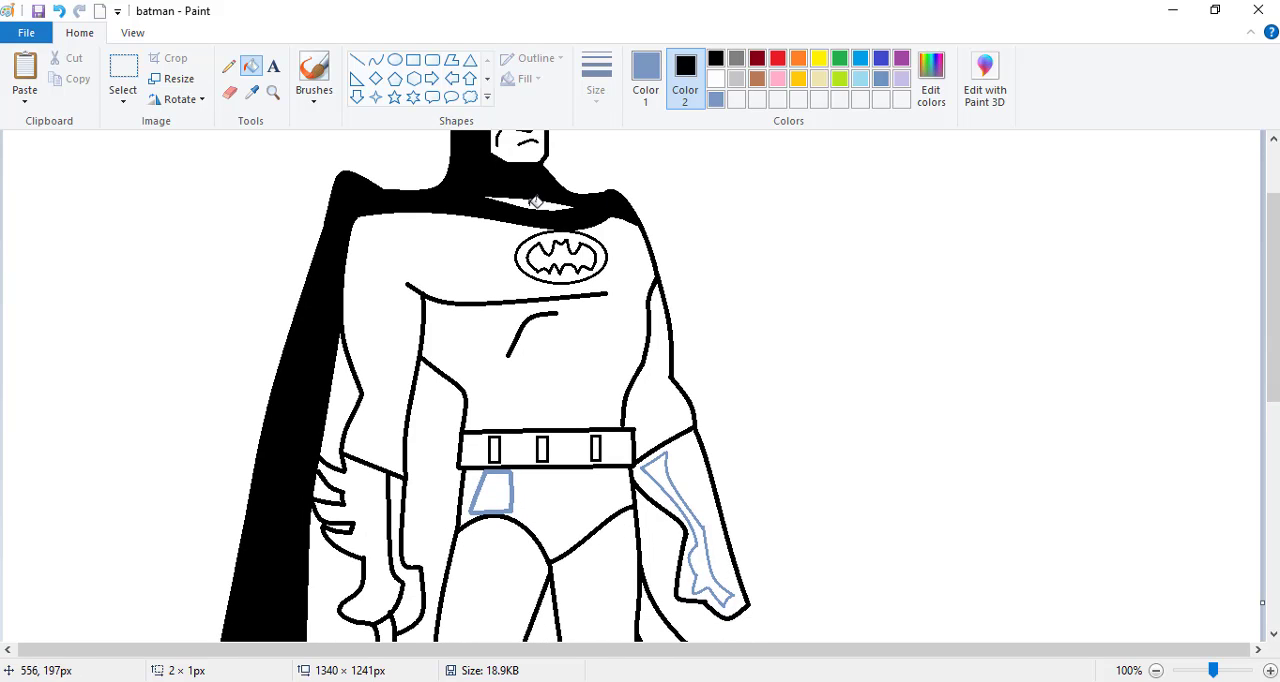
click(530, 204)
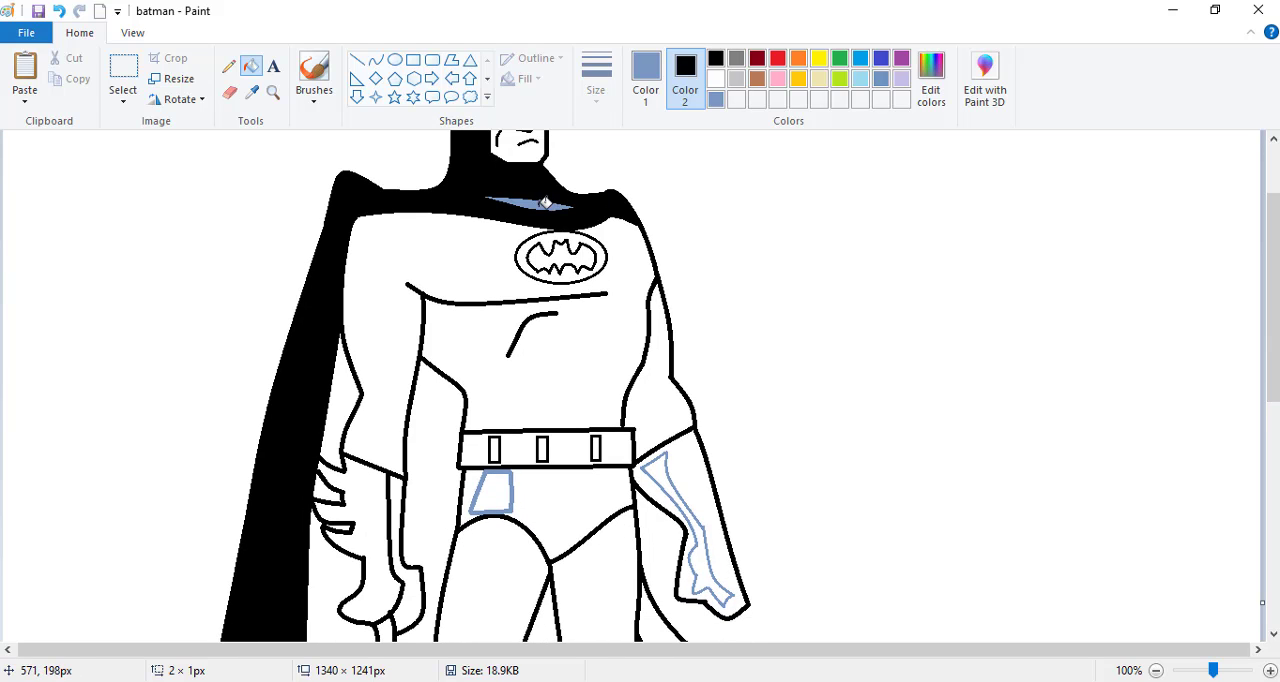
right_click(561, 252)
- Fill both gloves with black and their highlight areas, including the near hand's thumb and finger, with grey-blue
right_click(692, 460)
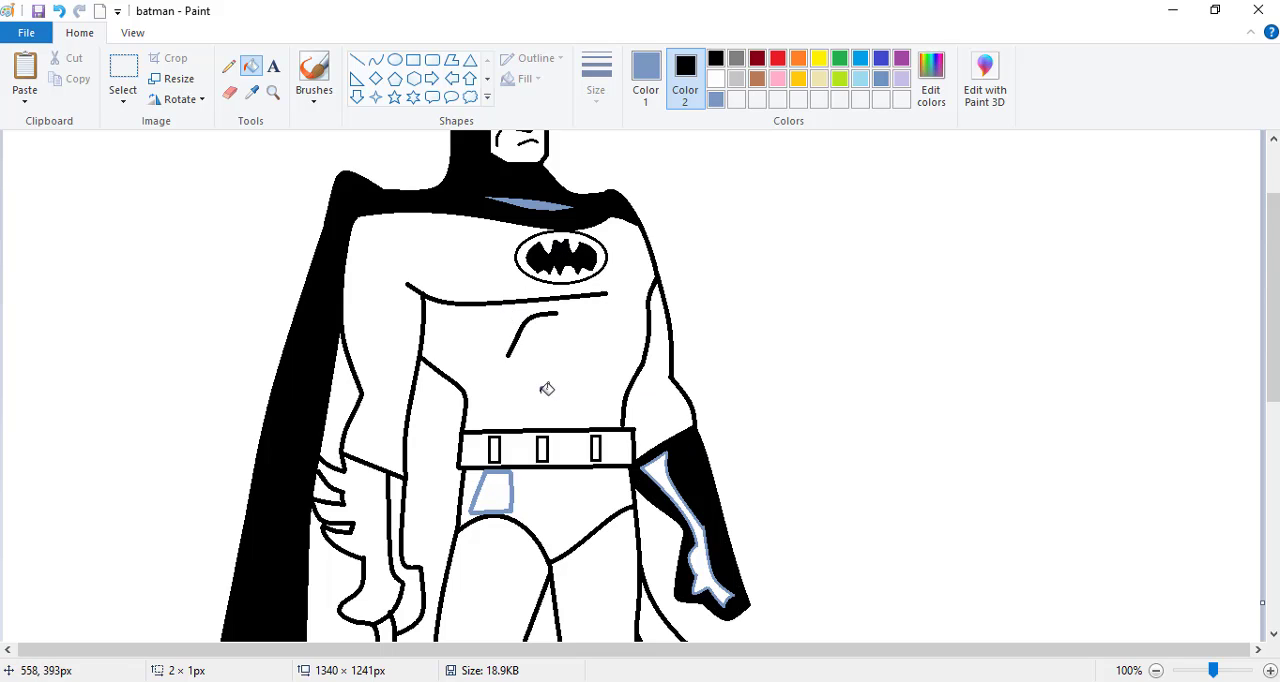
right_click(372, 523)
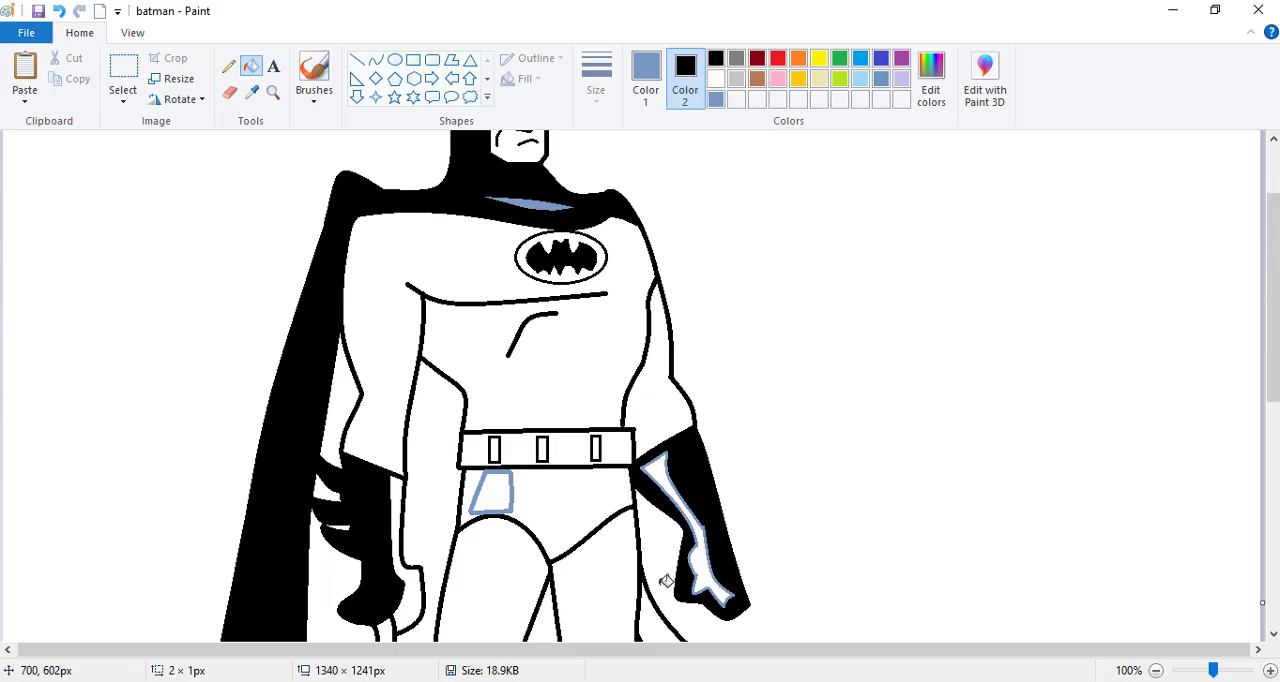
click(707, 579)
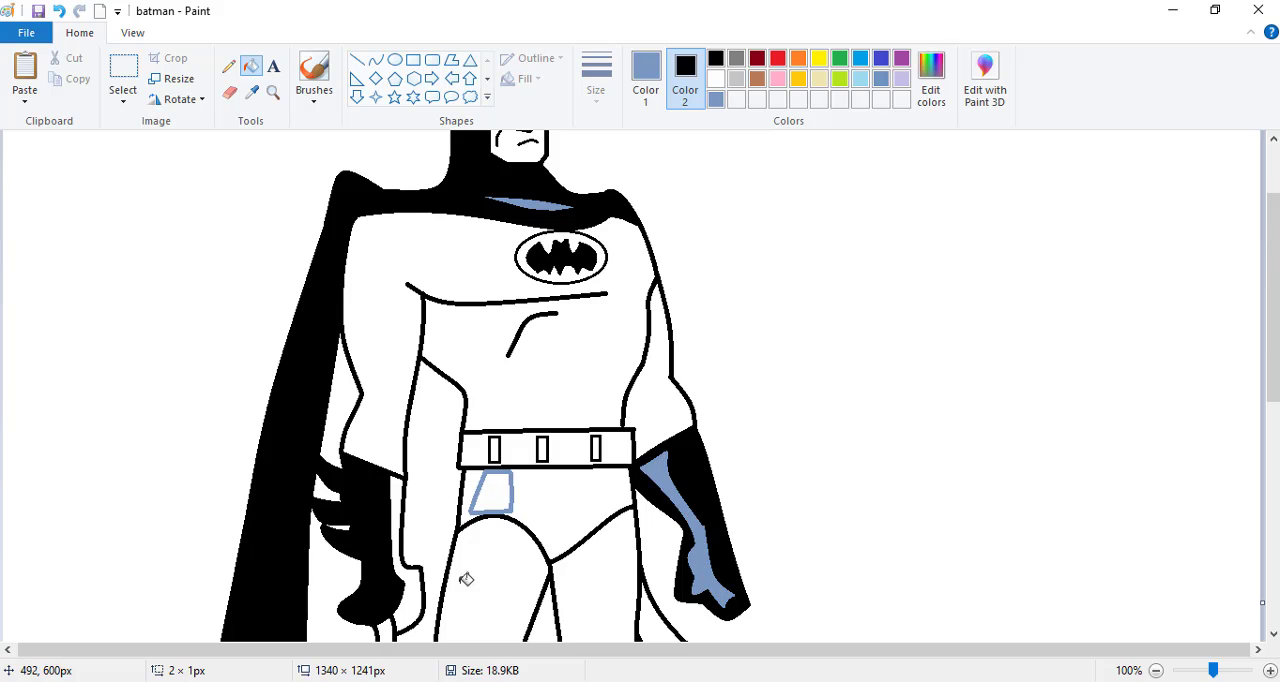
click(412, 596)
click(390, 628)
- Fill the briefs with black and their four-sided highlight with grey-blue
click(492, 494)
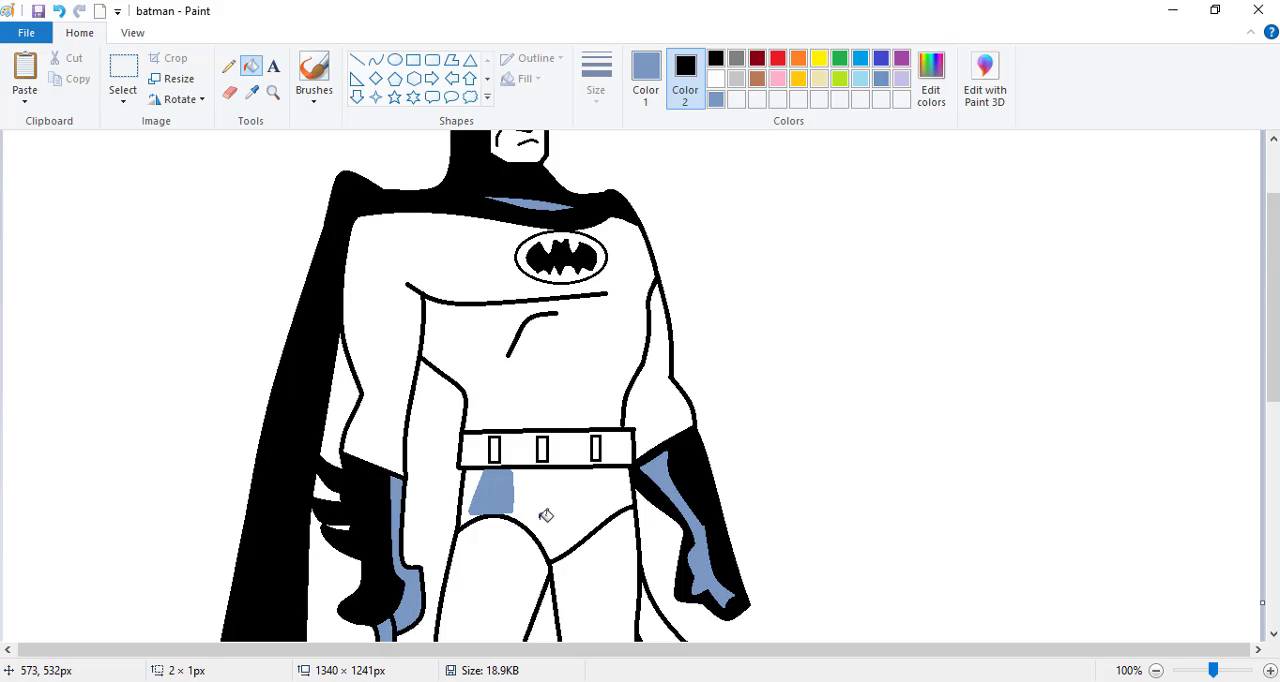
right_click(551, 516)
click(471, 480)
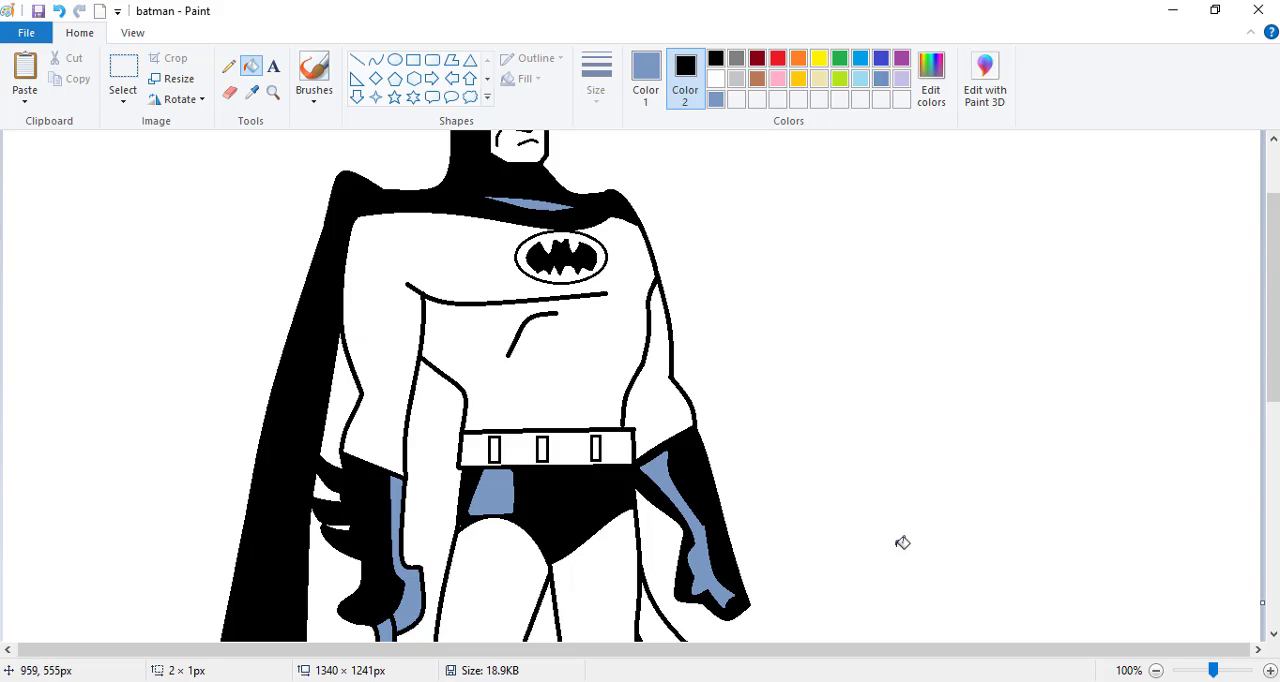
- Fill both boots with black and their narrow highlights with grey-blue
drag(1270, 376, 1274, 609)
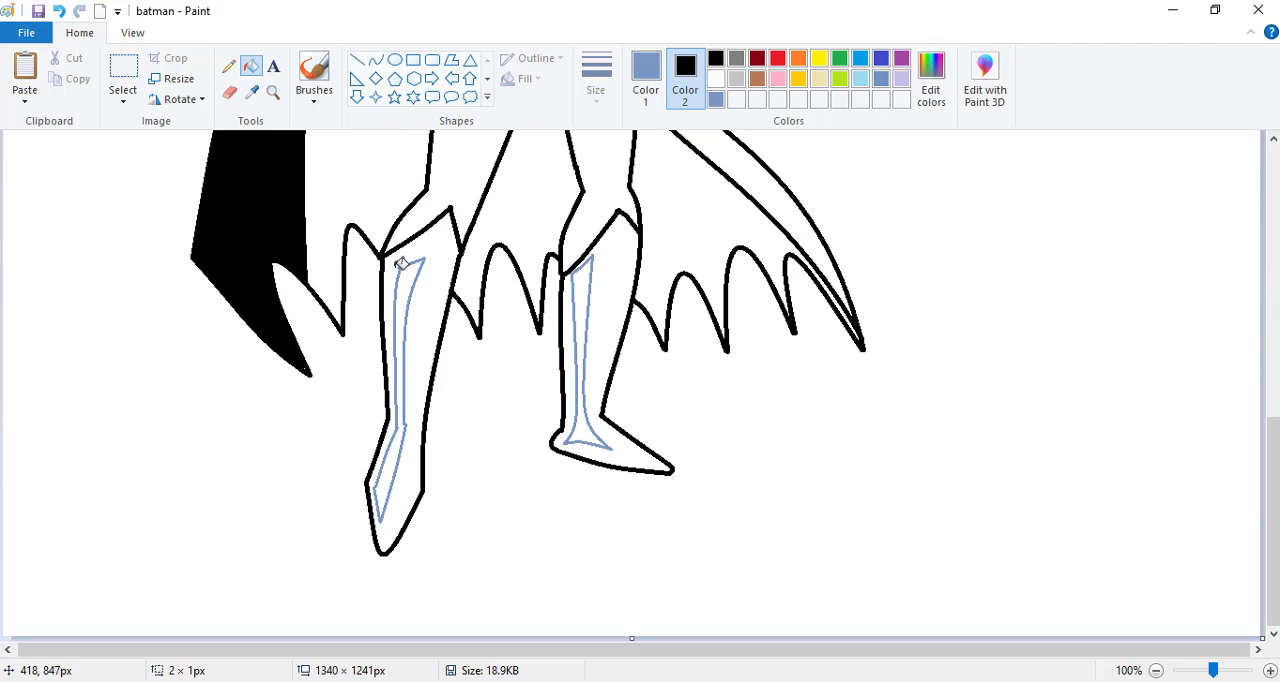
right_click(425, 264)
right_click(636, 267)
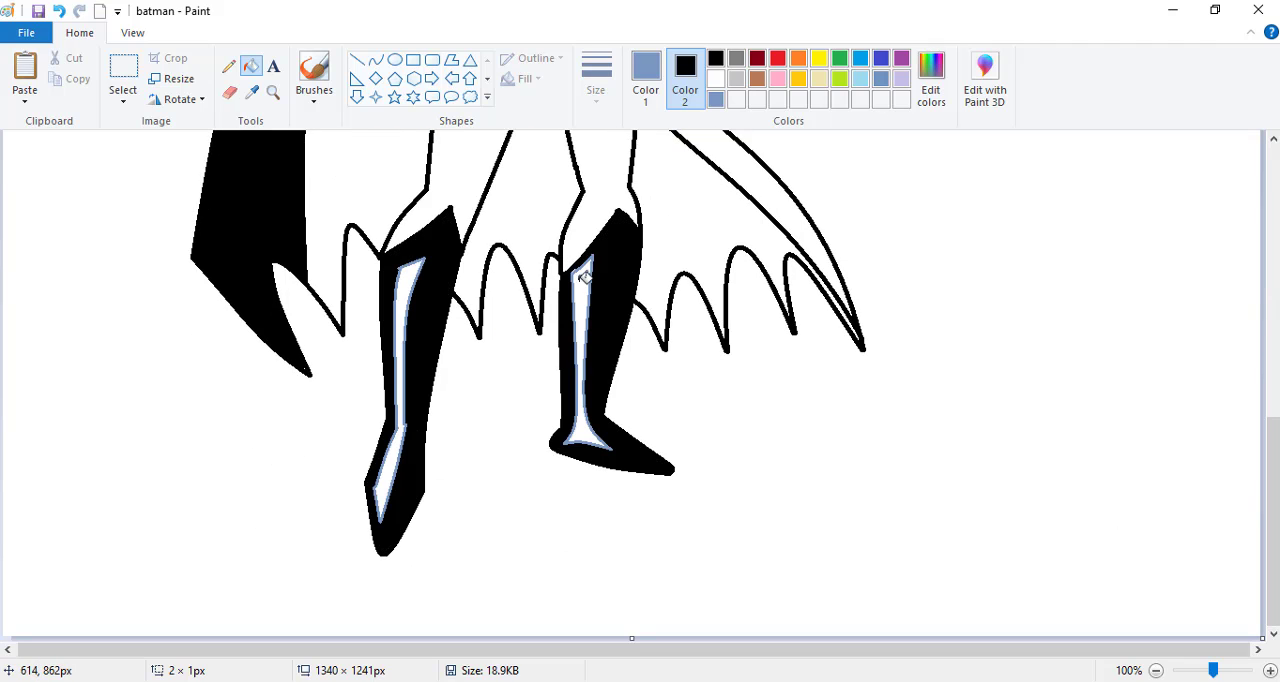
click(586, 280)
click(408, 282)
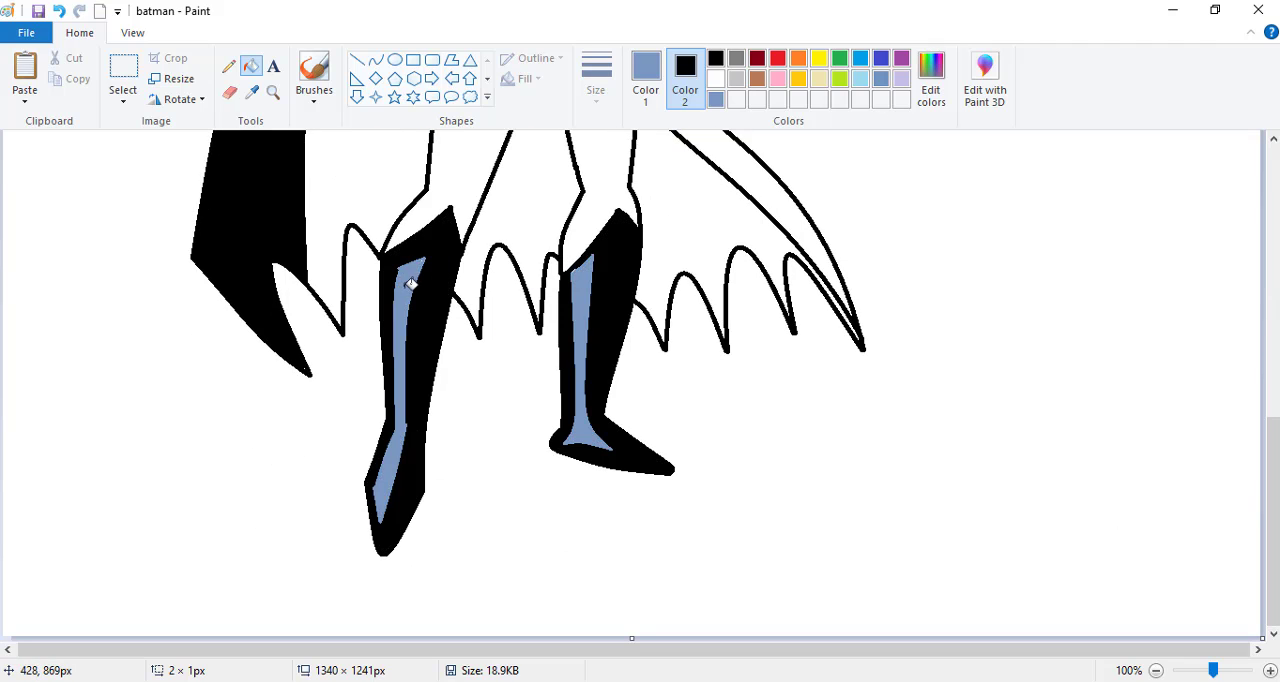
- Fill the far cape's outer band with black and all inner cape areas, including the gaps by the near glove's fins, with grey-blue
right_click(729, 147)
click(674, 177)
click(374, 162)
click(537, 188)
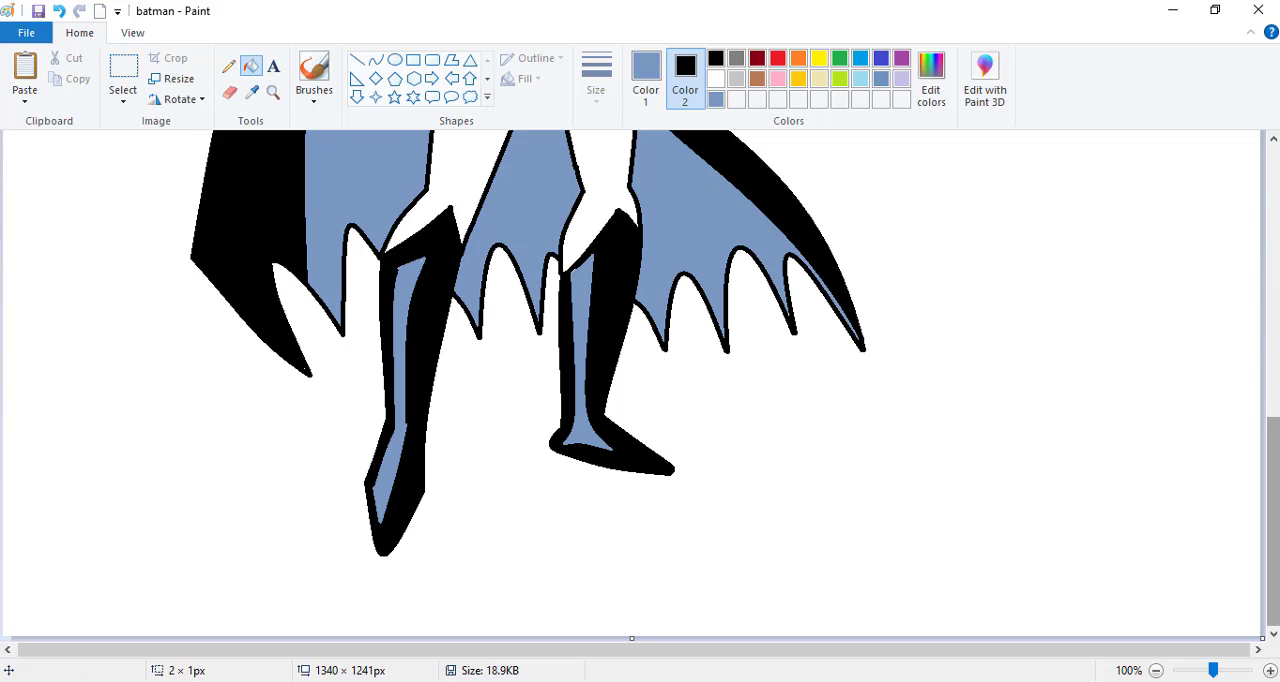
scroll(1246, 348, up, 5)
click(332, 332)
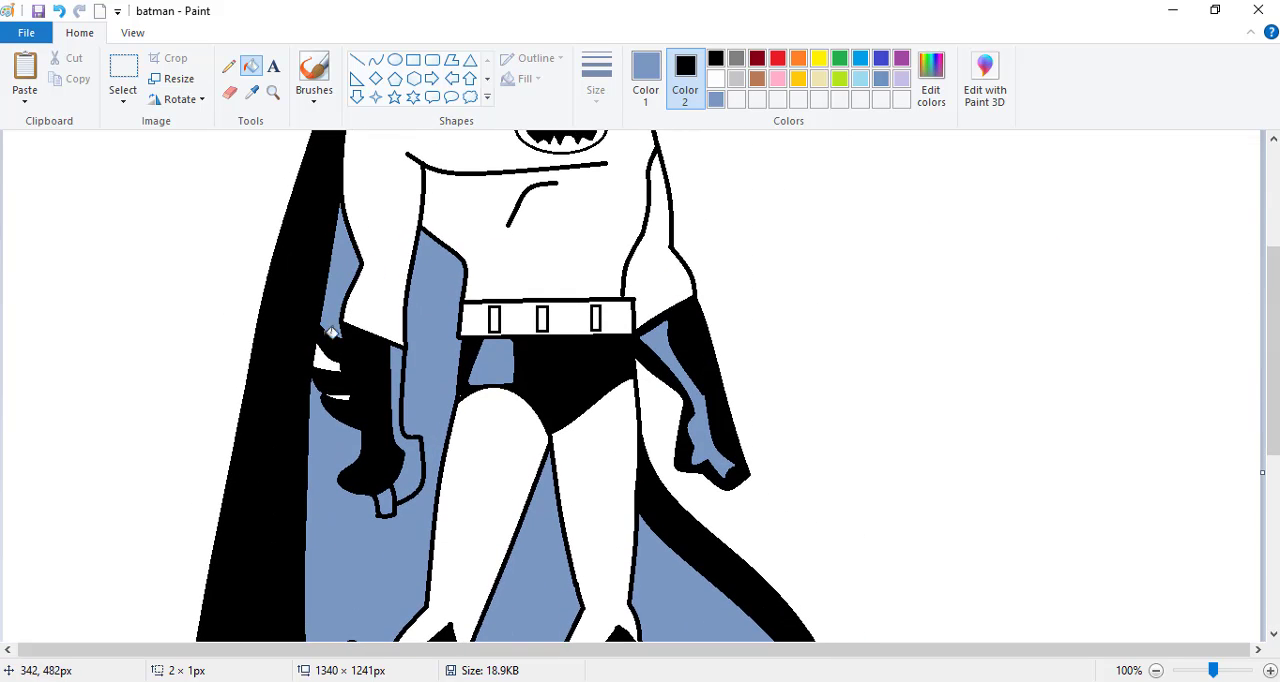
- Fill the torso, both arms and both legs of the suit with a custom light grey
scroll(350, 392, up, 3)
right_click(474, 390)
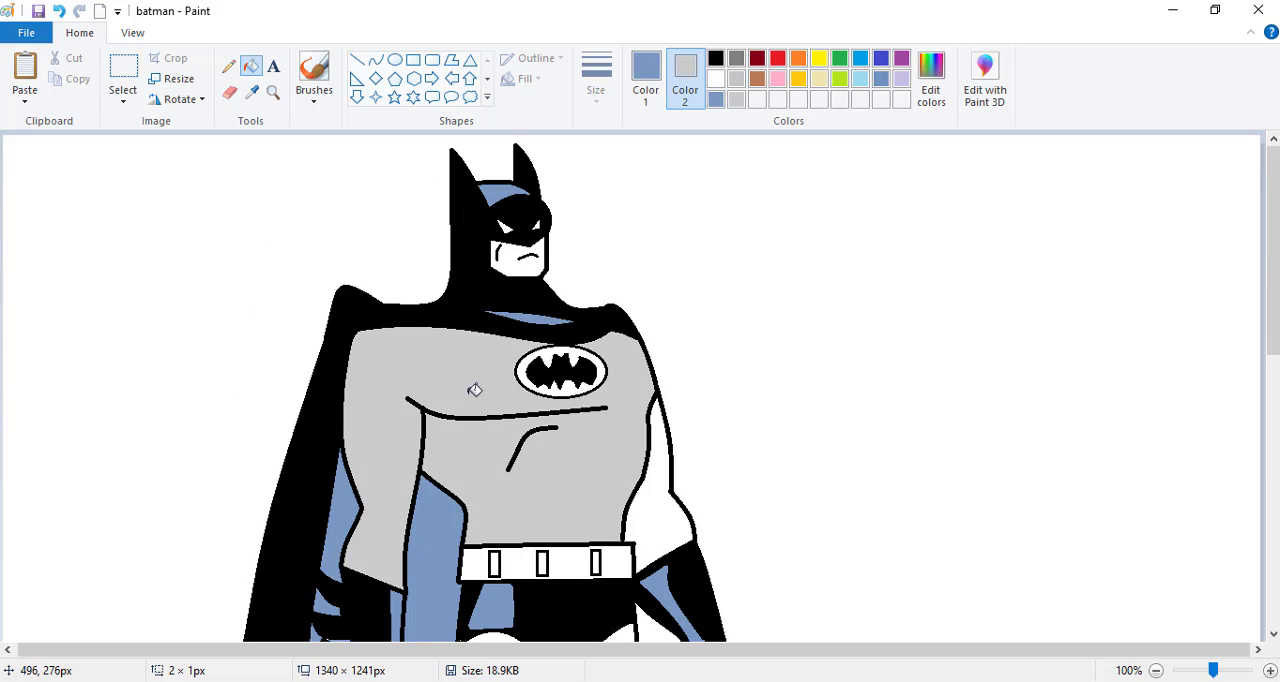
right_click(675, 527)
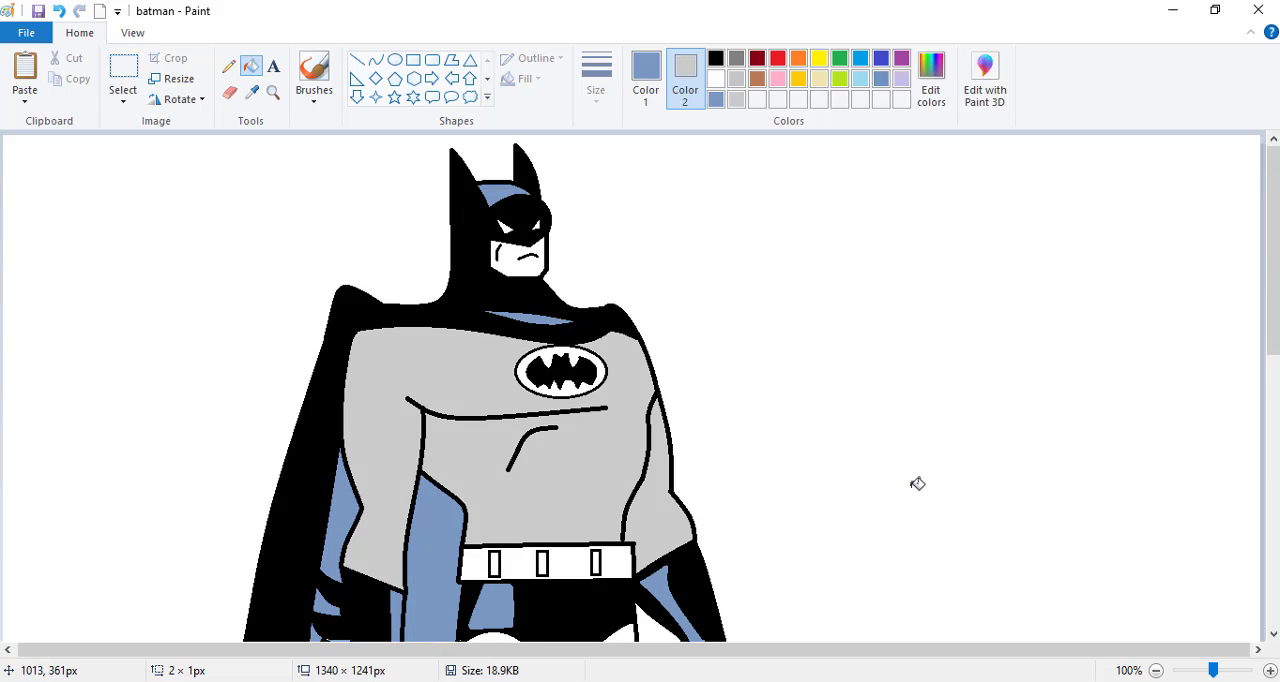
scroll(914, 483, down, 3)
right_click(570, 464)
right_click(500, 450)
- Fill the face with a pale skin tone, the emblem's oval and belt with pale yellow, and the belt's pouches with a slightly darker tan
scroll(1137, 354, up, 3)
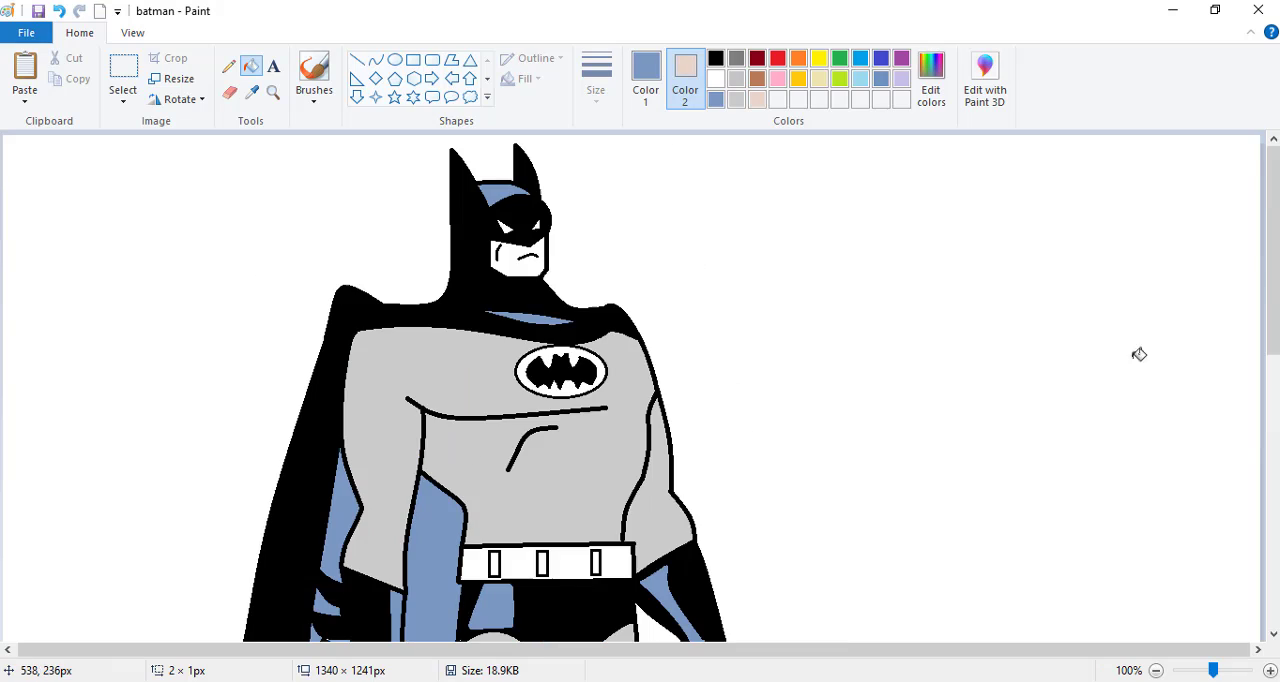
right_click(505, 264)
click(819, 79)
right_click(546, 352)
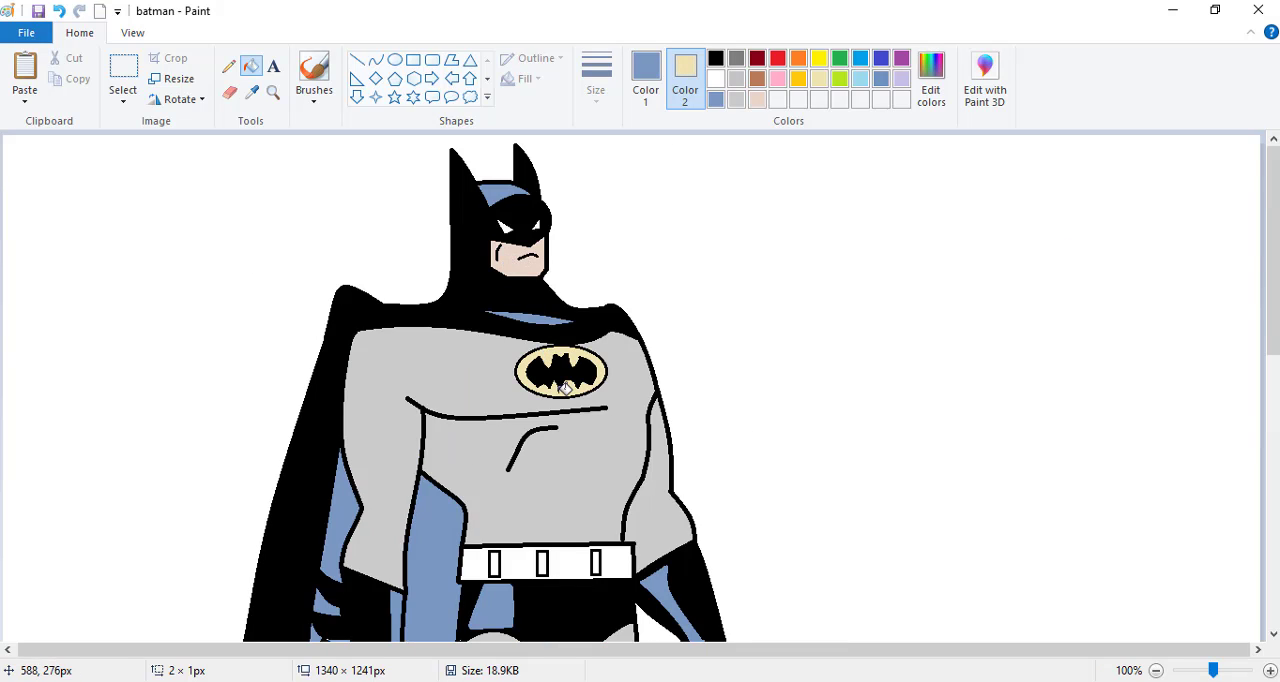
right_click(525, 562)
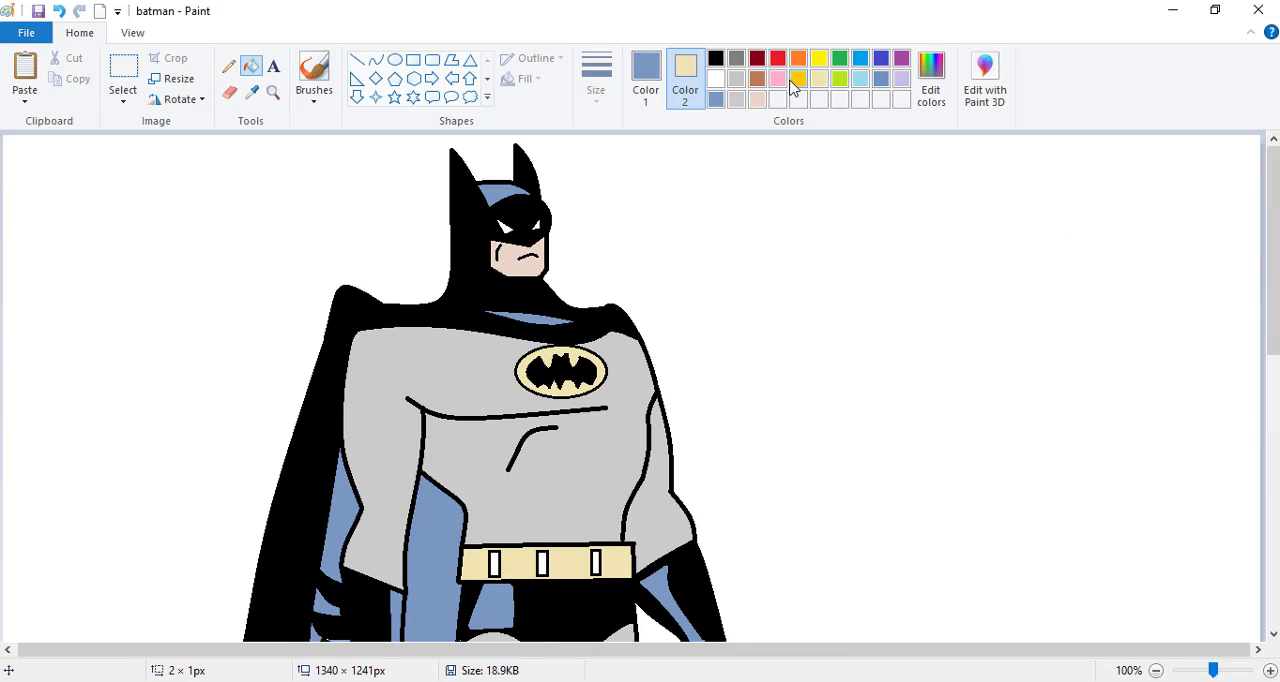
right_click(494, 563)
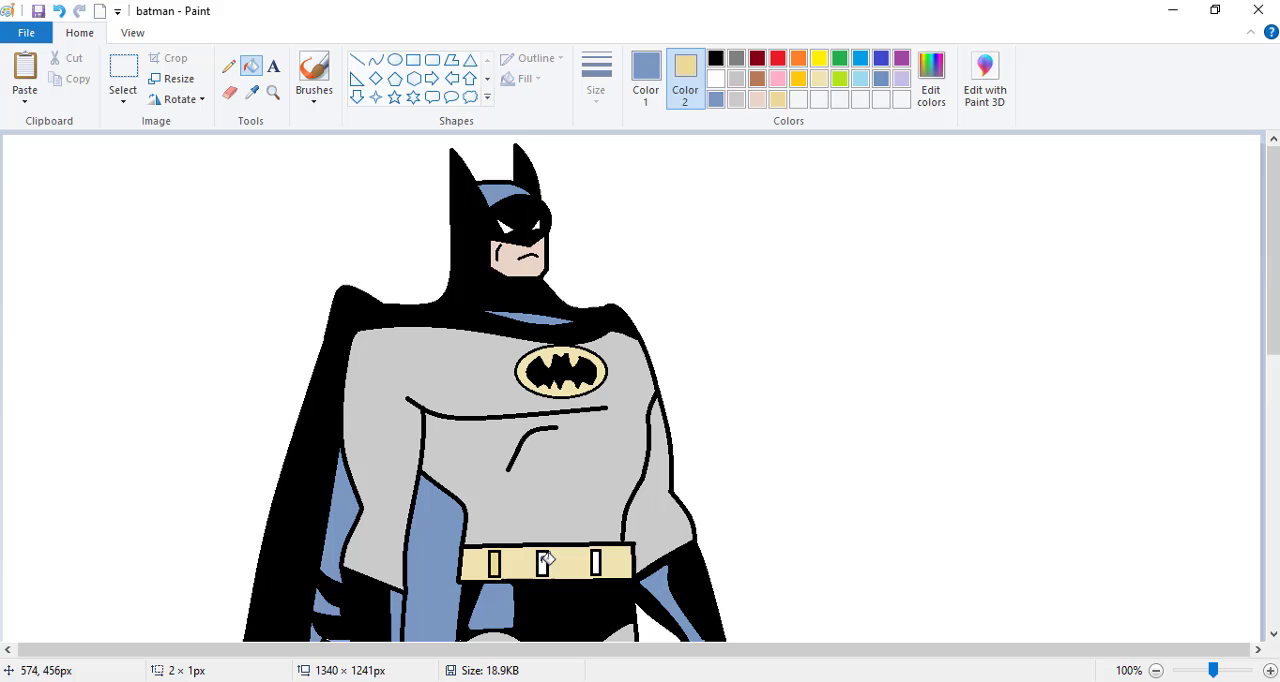
right_click(543, 562)
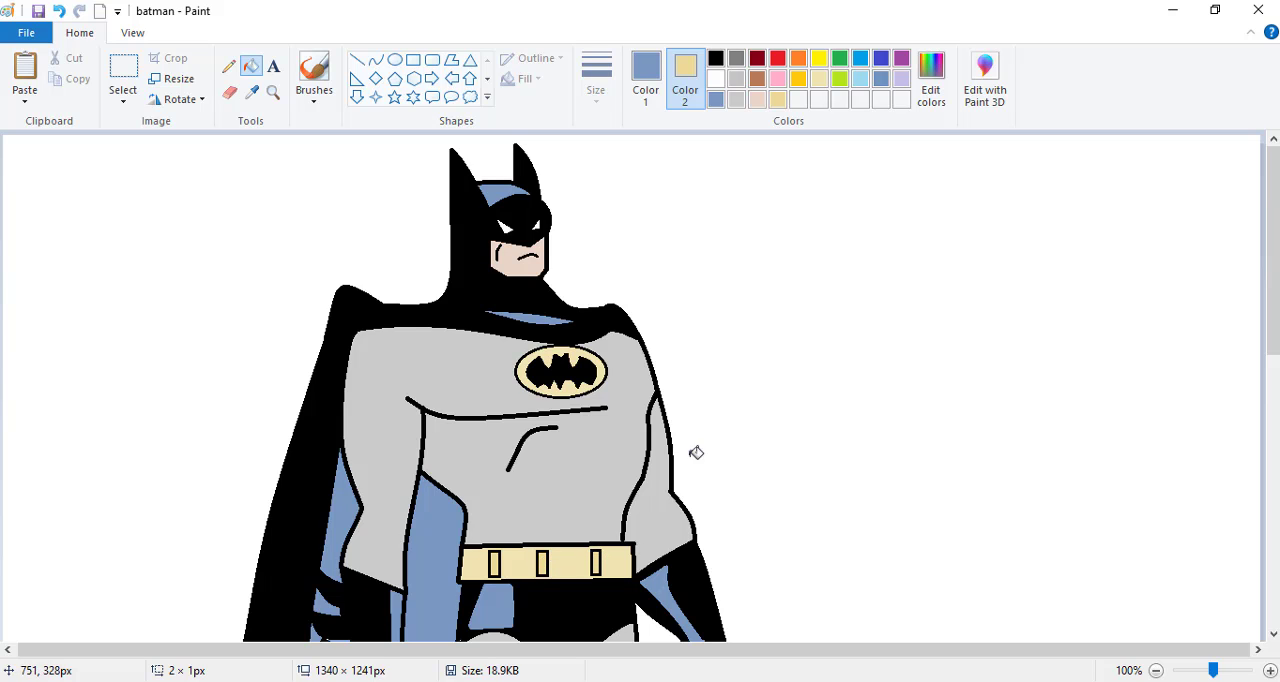
- View the finished Batman drawing in full screen
drag(1274, 331, 1237, 251)
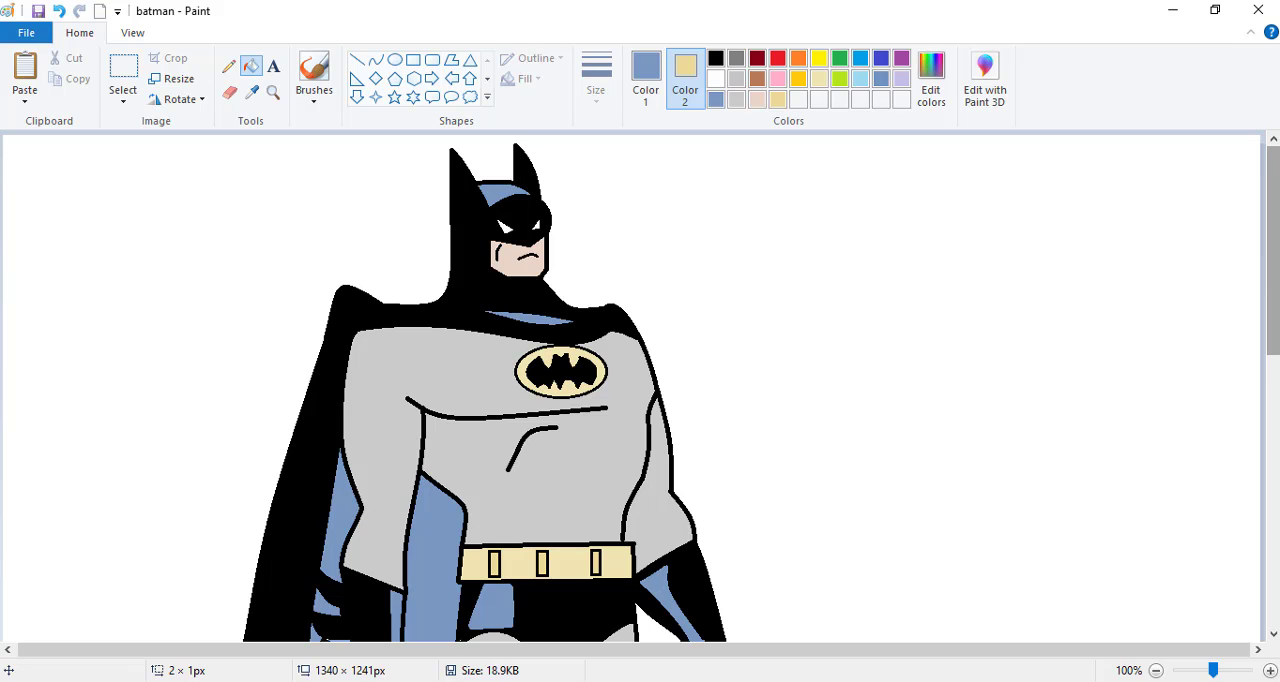
mouse_move(1274, 251)
mouse_down()
mouse_move(1274, 521)
mouse_move(1274, 250)
mouse_up()
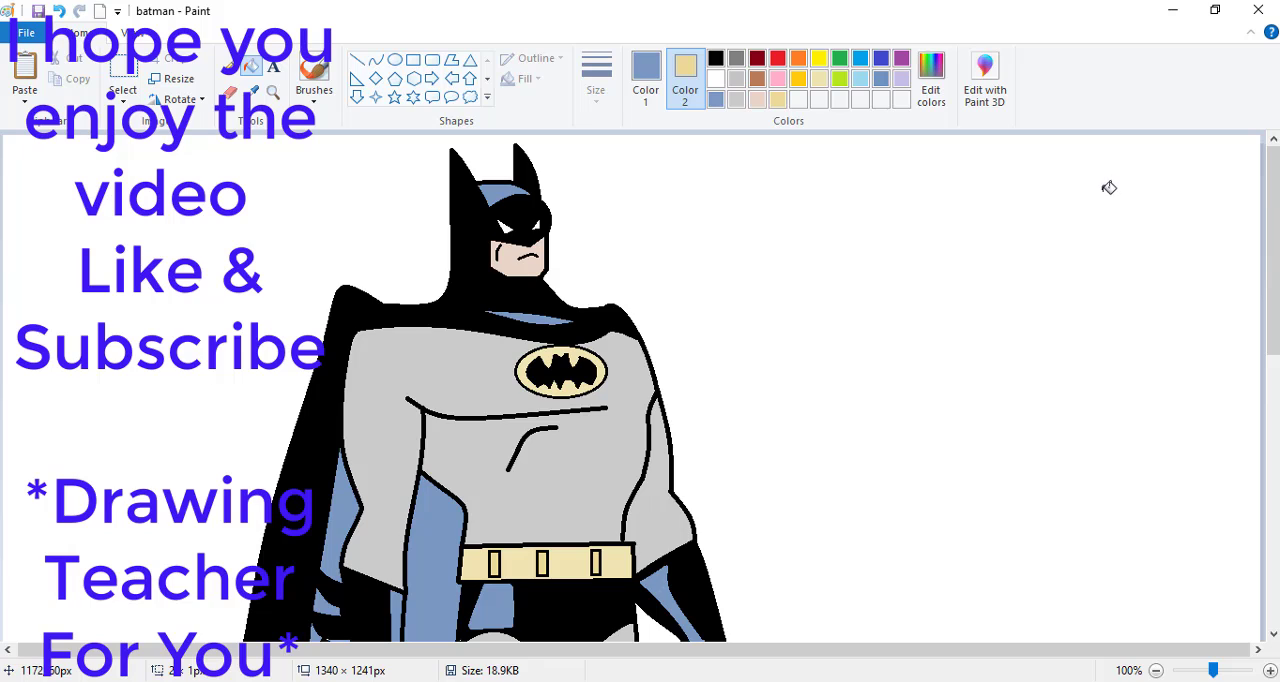
key(F11)
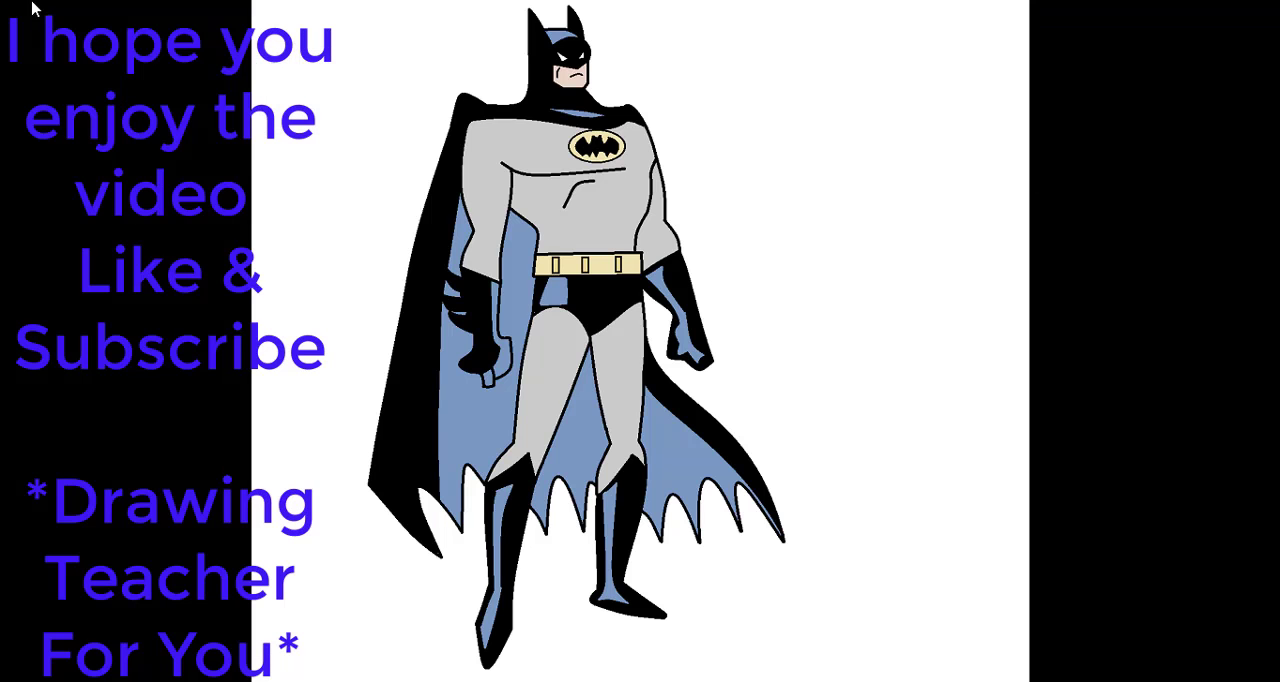